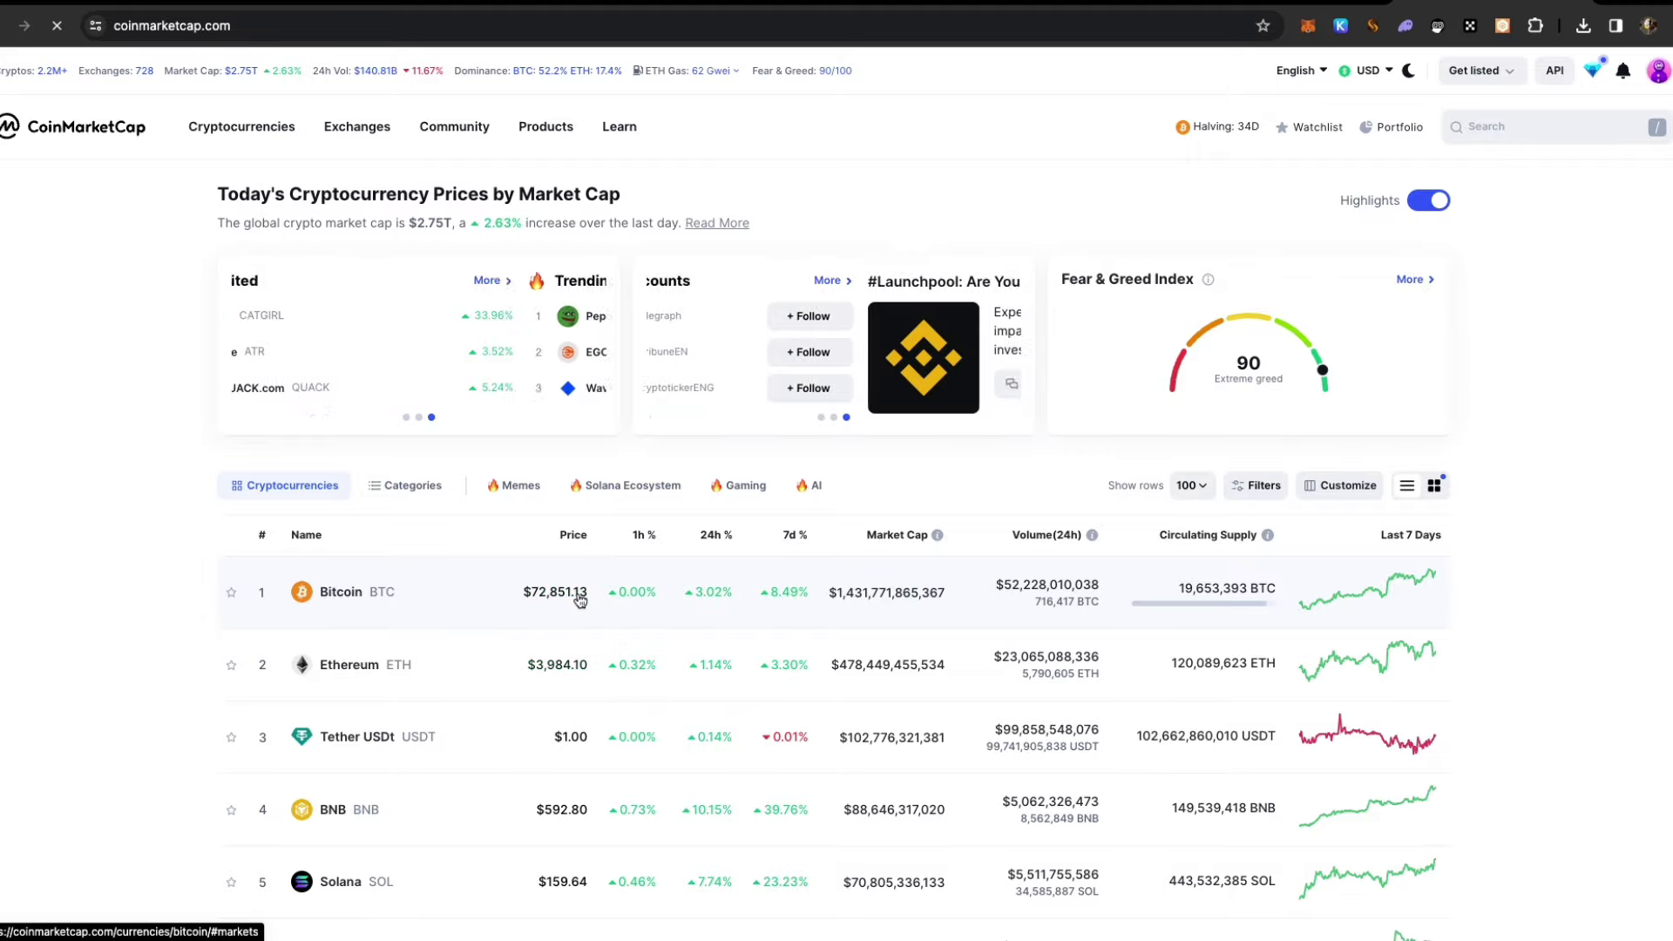
scroll(586, 621, down, 3)
scroll(584, 602, down, 5)
scroll(589, 601, down, 5)
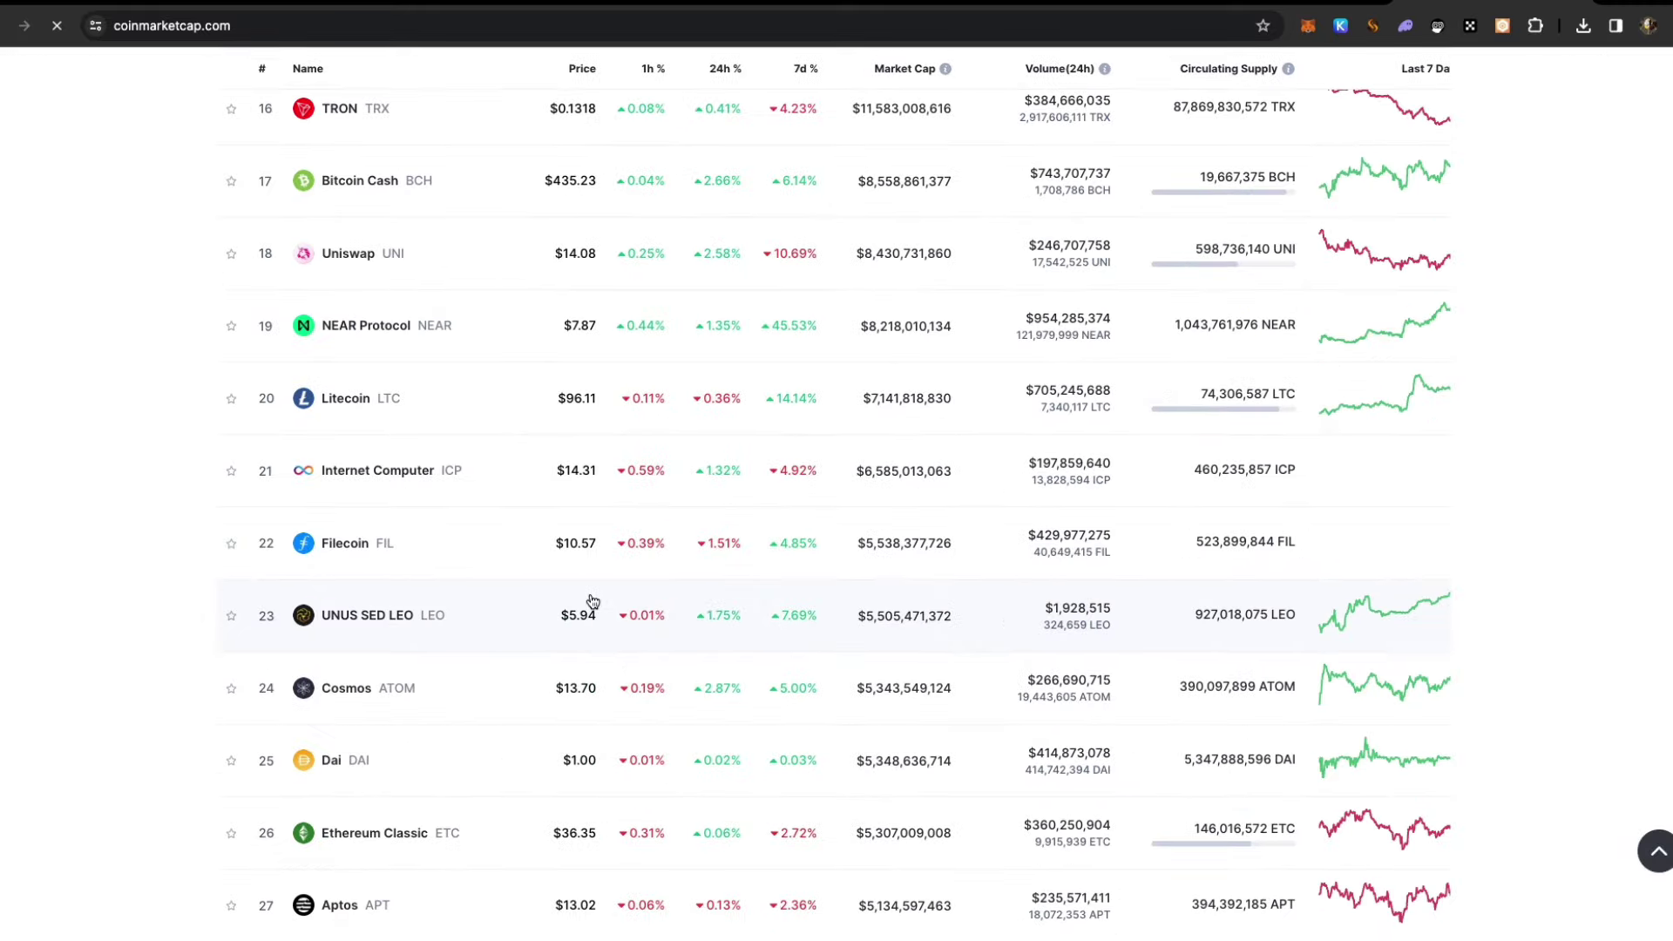
scroll(589, 601, up, 6)
scroll(589, 602, up, 5)
scroll(627, 588, down, 10)
scroll(628, 588, down, 10)
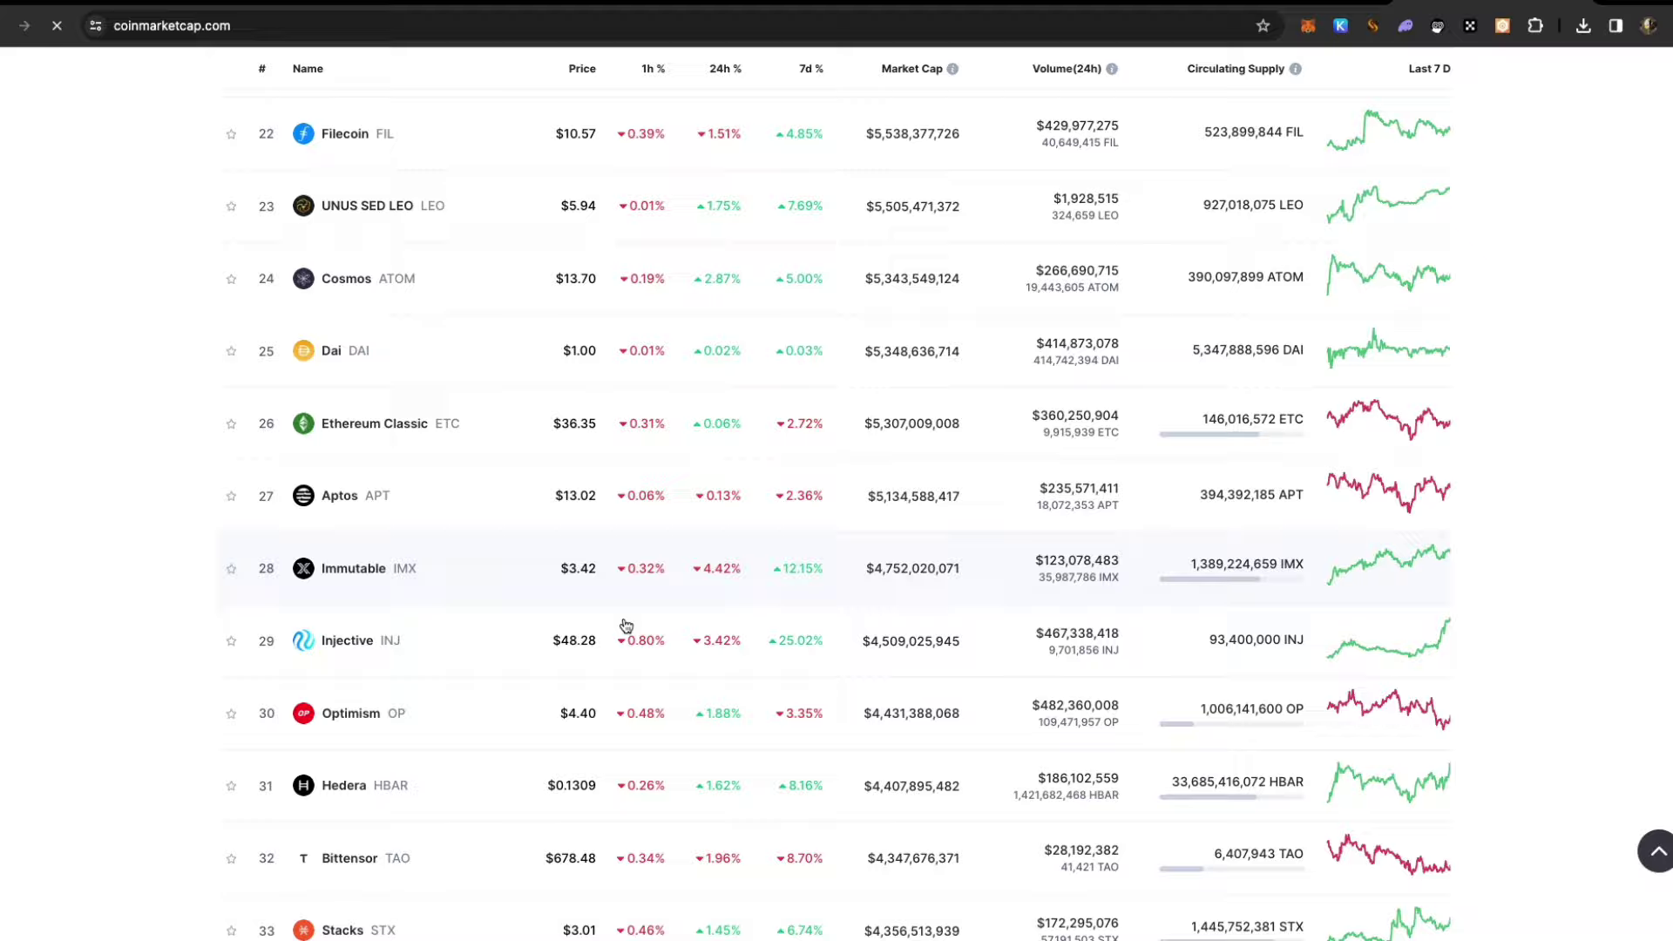
scroll(628, 589, down, 10)
scroll(654, 614, down, 8)
scroll(675, 632, down, 8)
scroll(523, 629, down, 5)
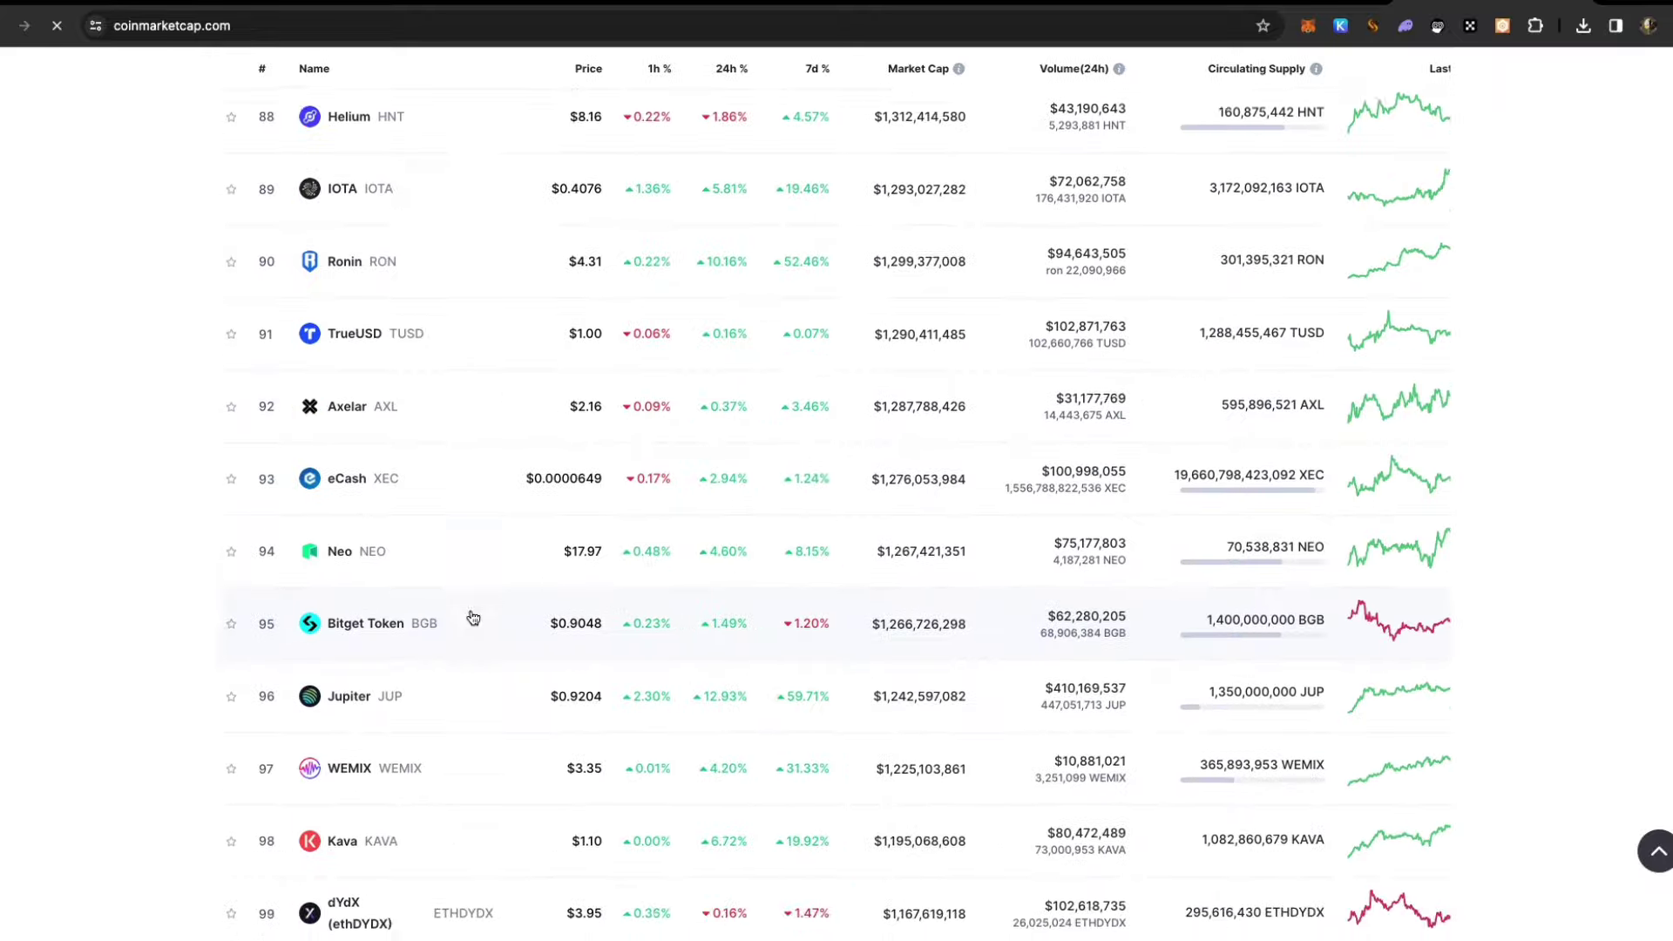
scroll(498, 628, down, 3)
scroll(487, 636, up, 4)
scroll(487, 637, up, 8)
scroll(498, 638, up, 8)
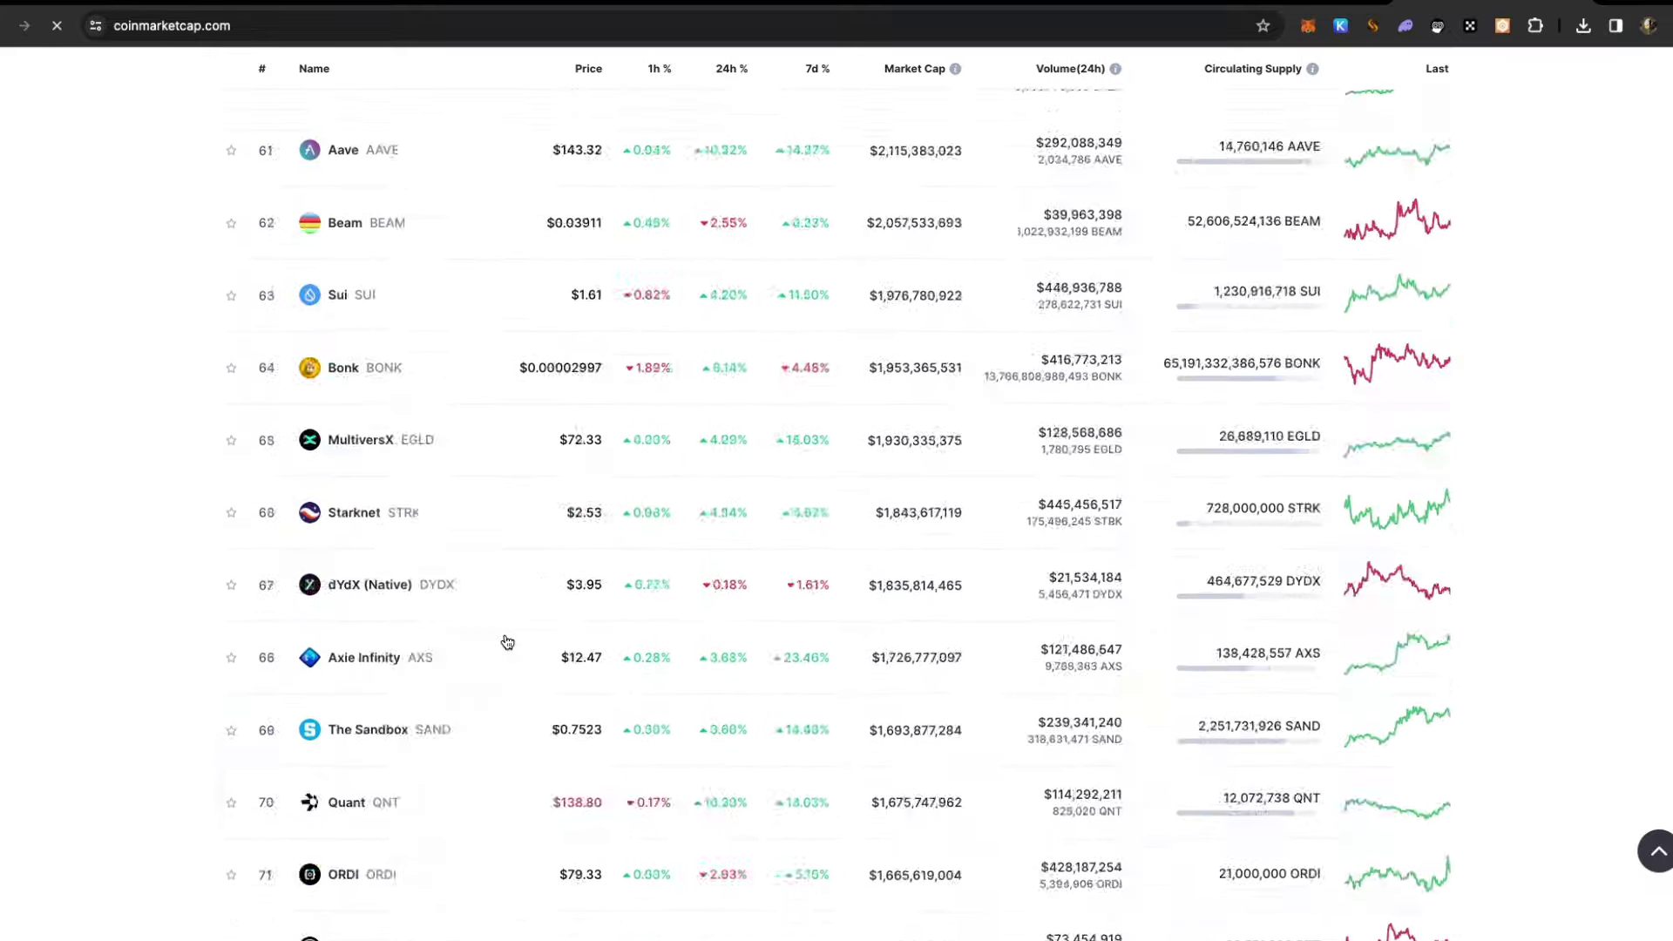
scroll(503, 640, up, 8)
scroll(507, 640, up, 8)
scroll(508, 641, up, 8)
scroll(510, 634, up, 10)
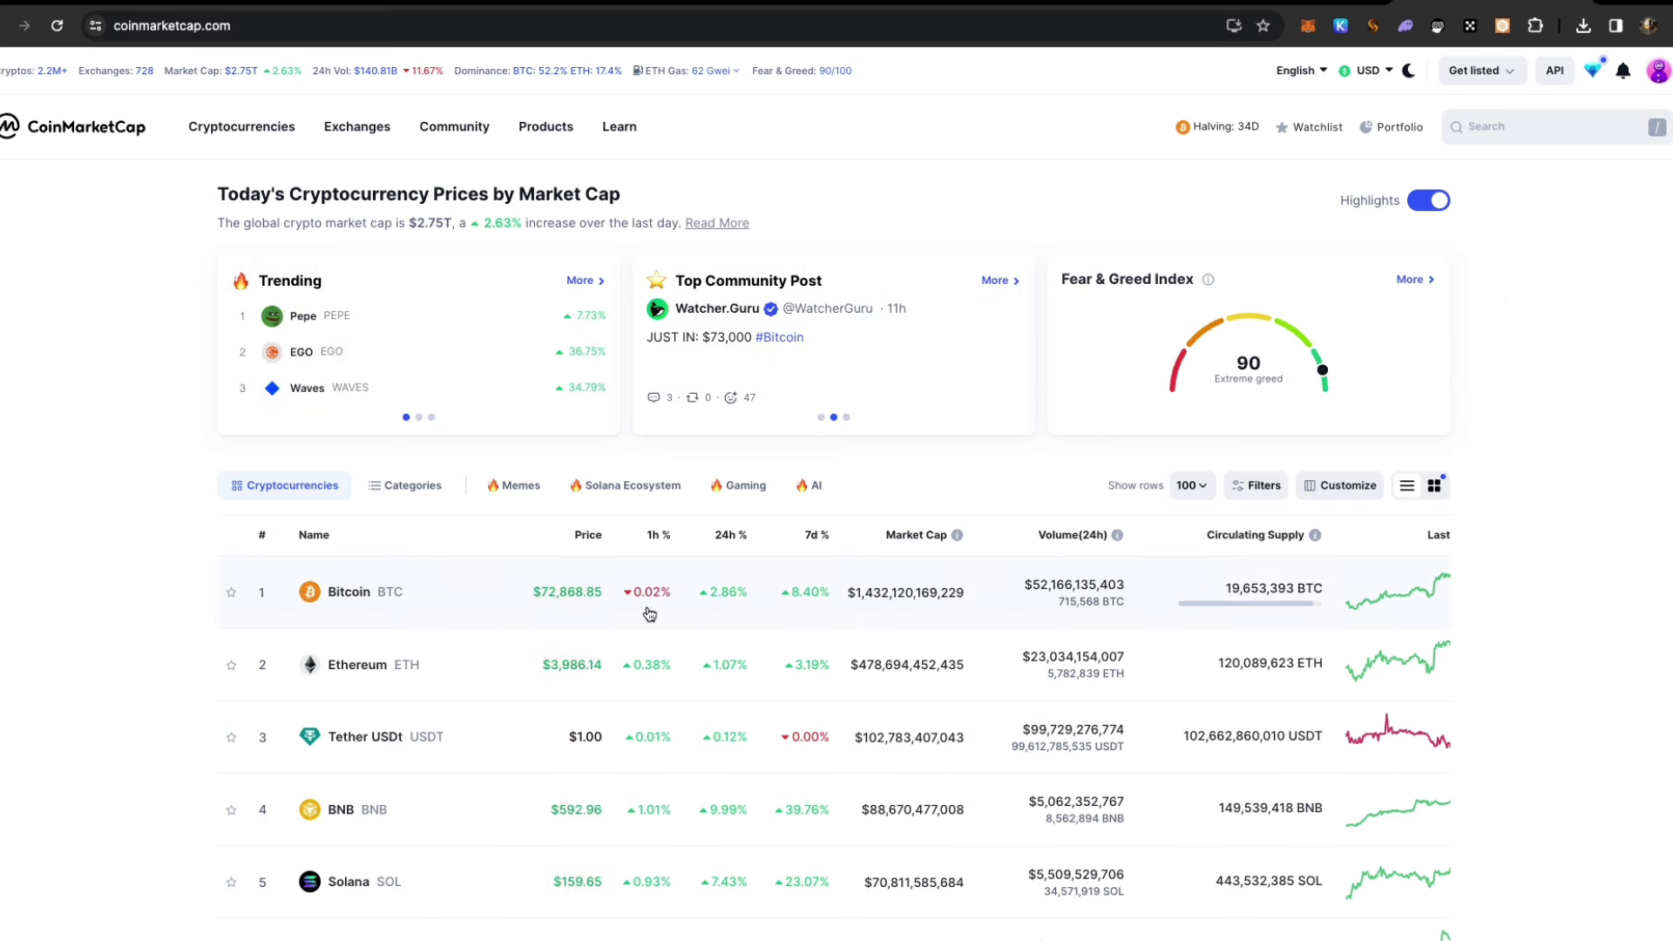
click(490, 595)
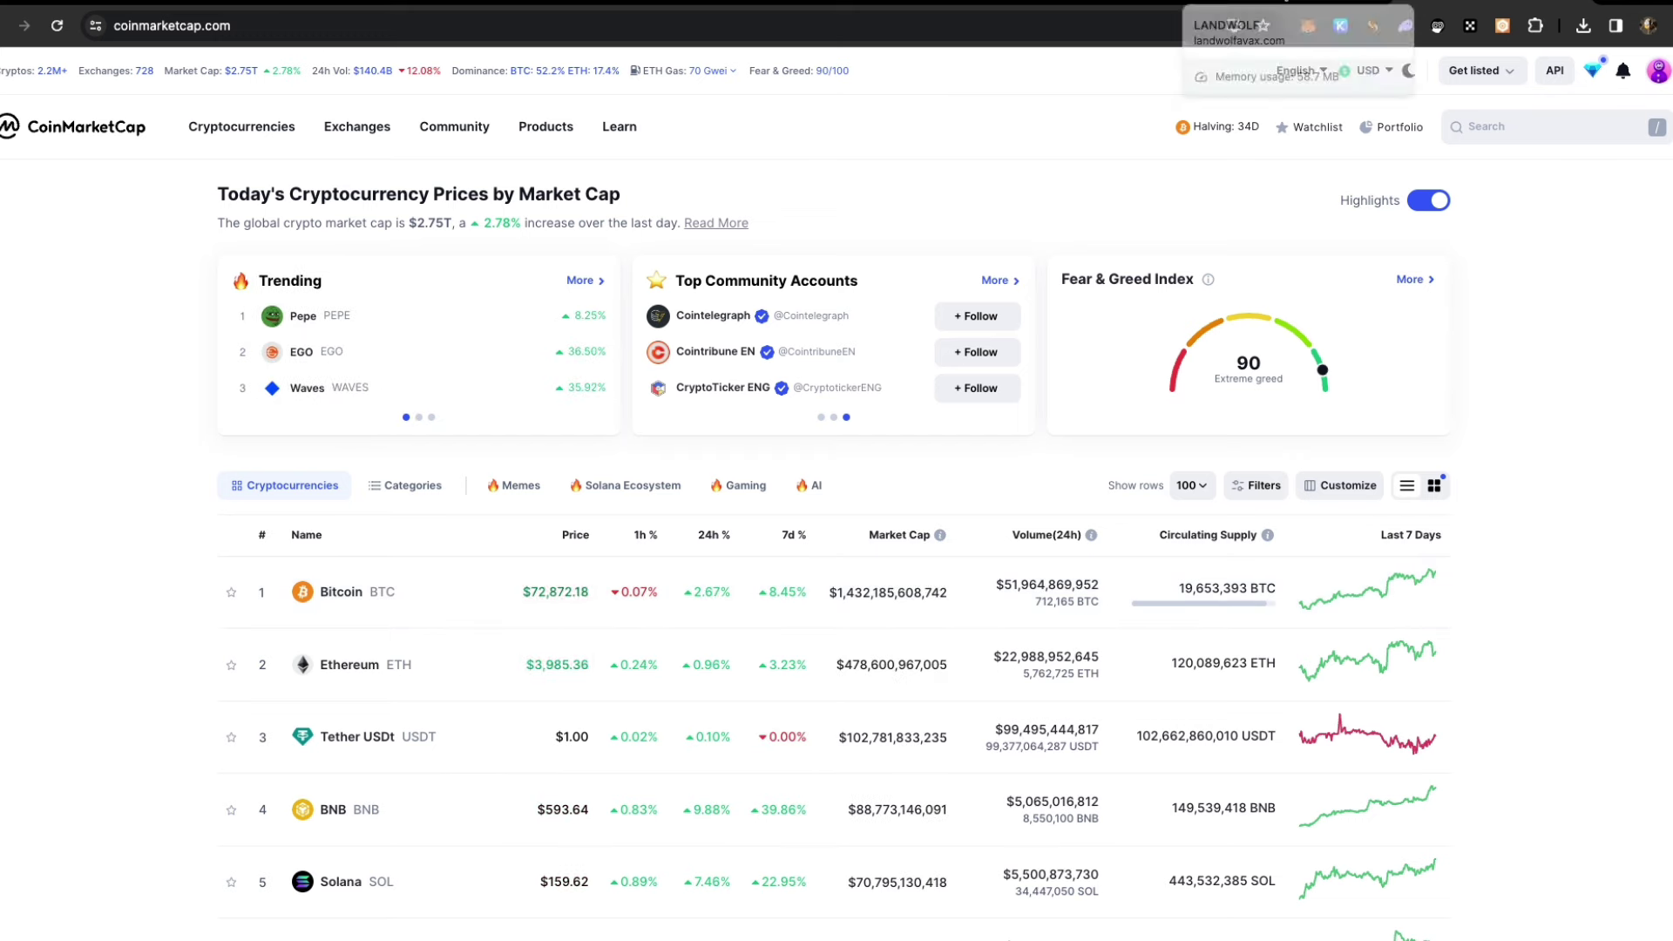
Cycle through the browser tabs until the landwolfavax.com $WOLF site is showing.
key(ctrl+Tab)
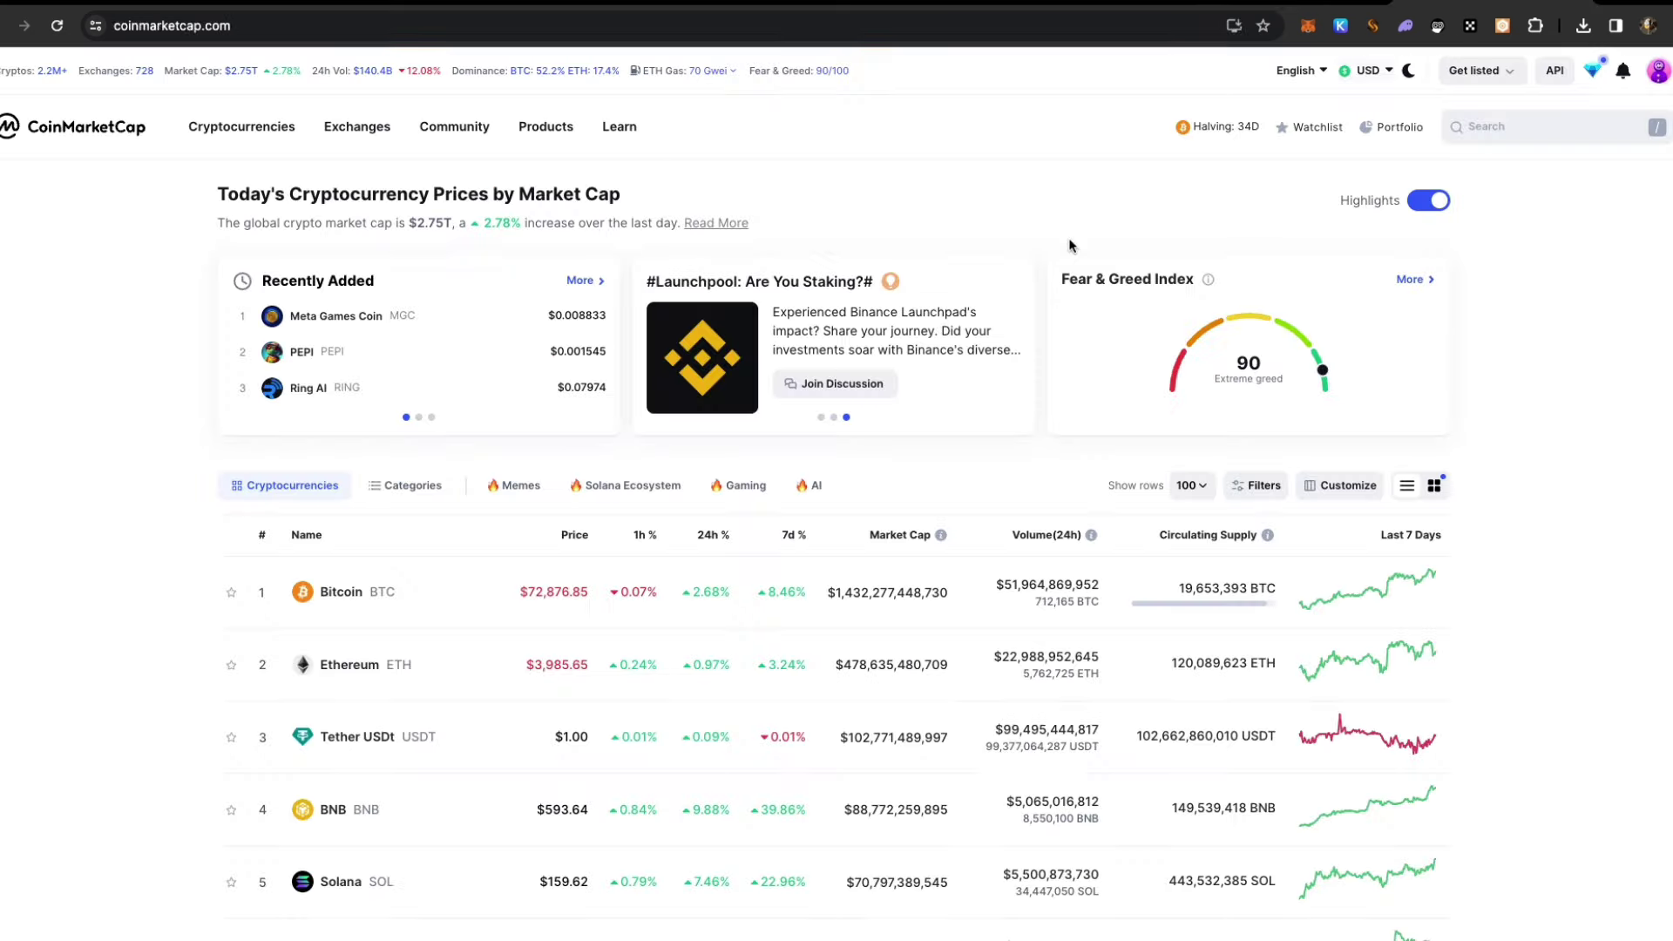
scroll(553, 545, down, 2)
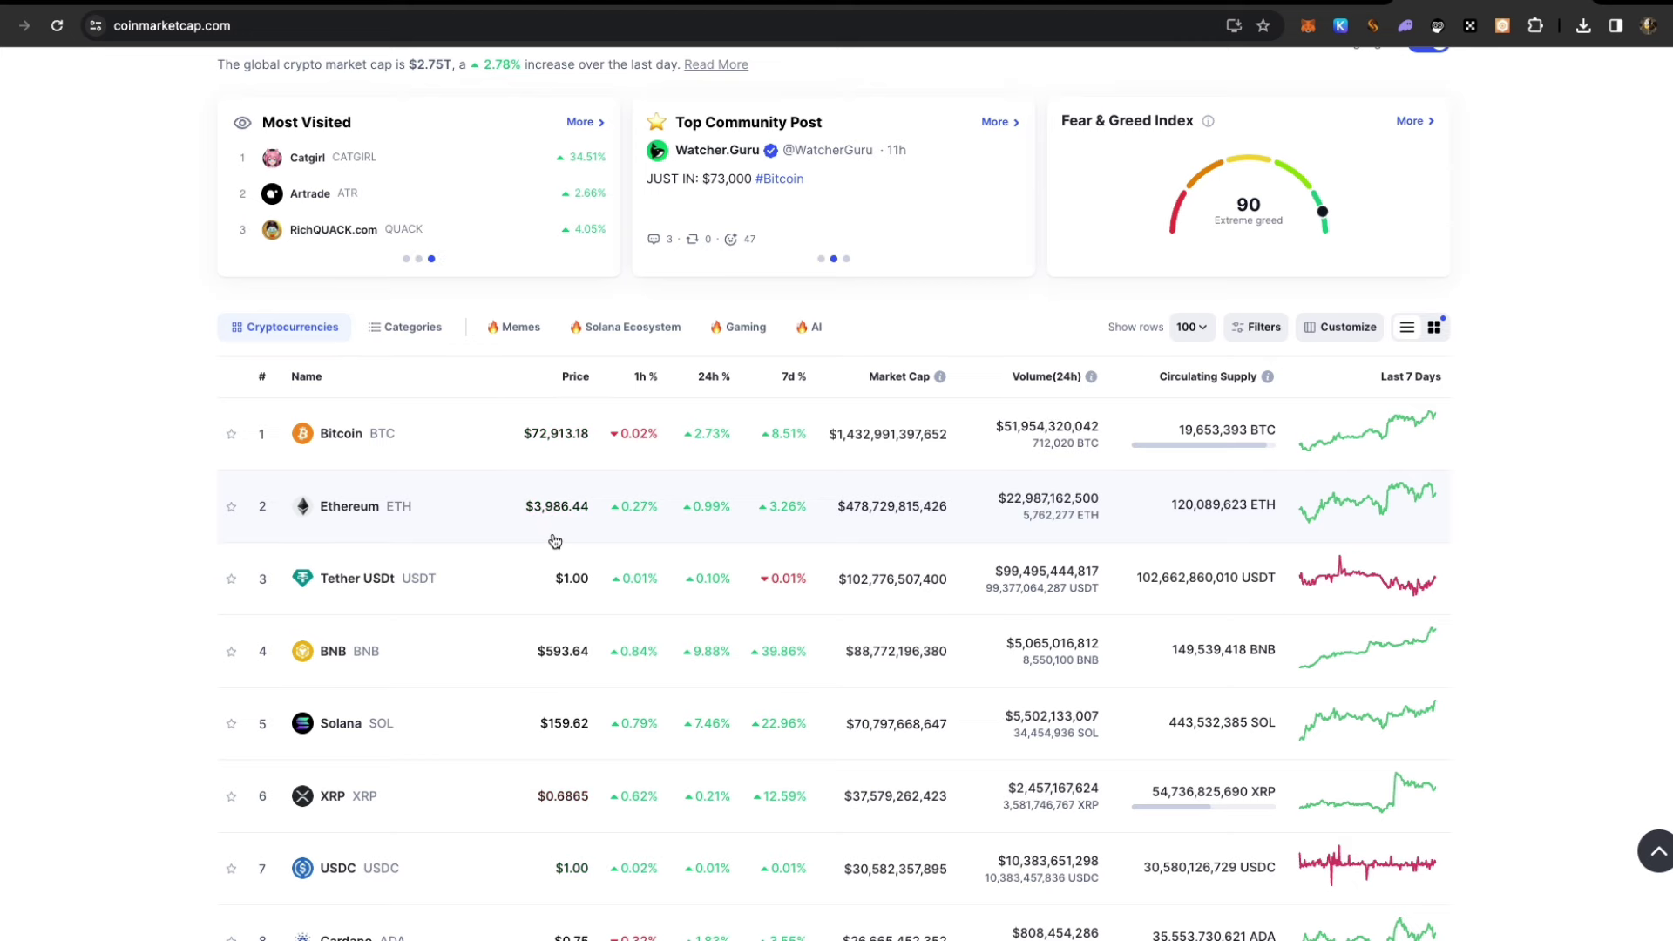
scroll(553, 542, down, 5)
scroll(553, 541, up, 3)
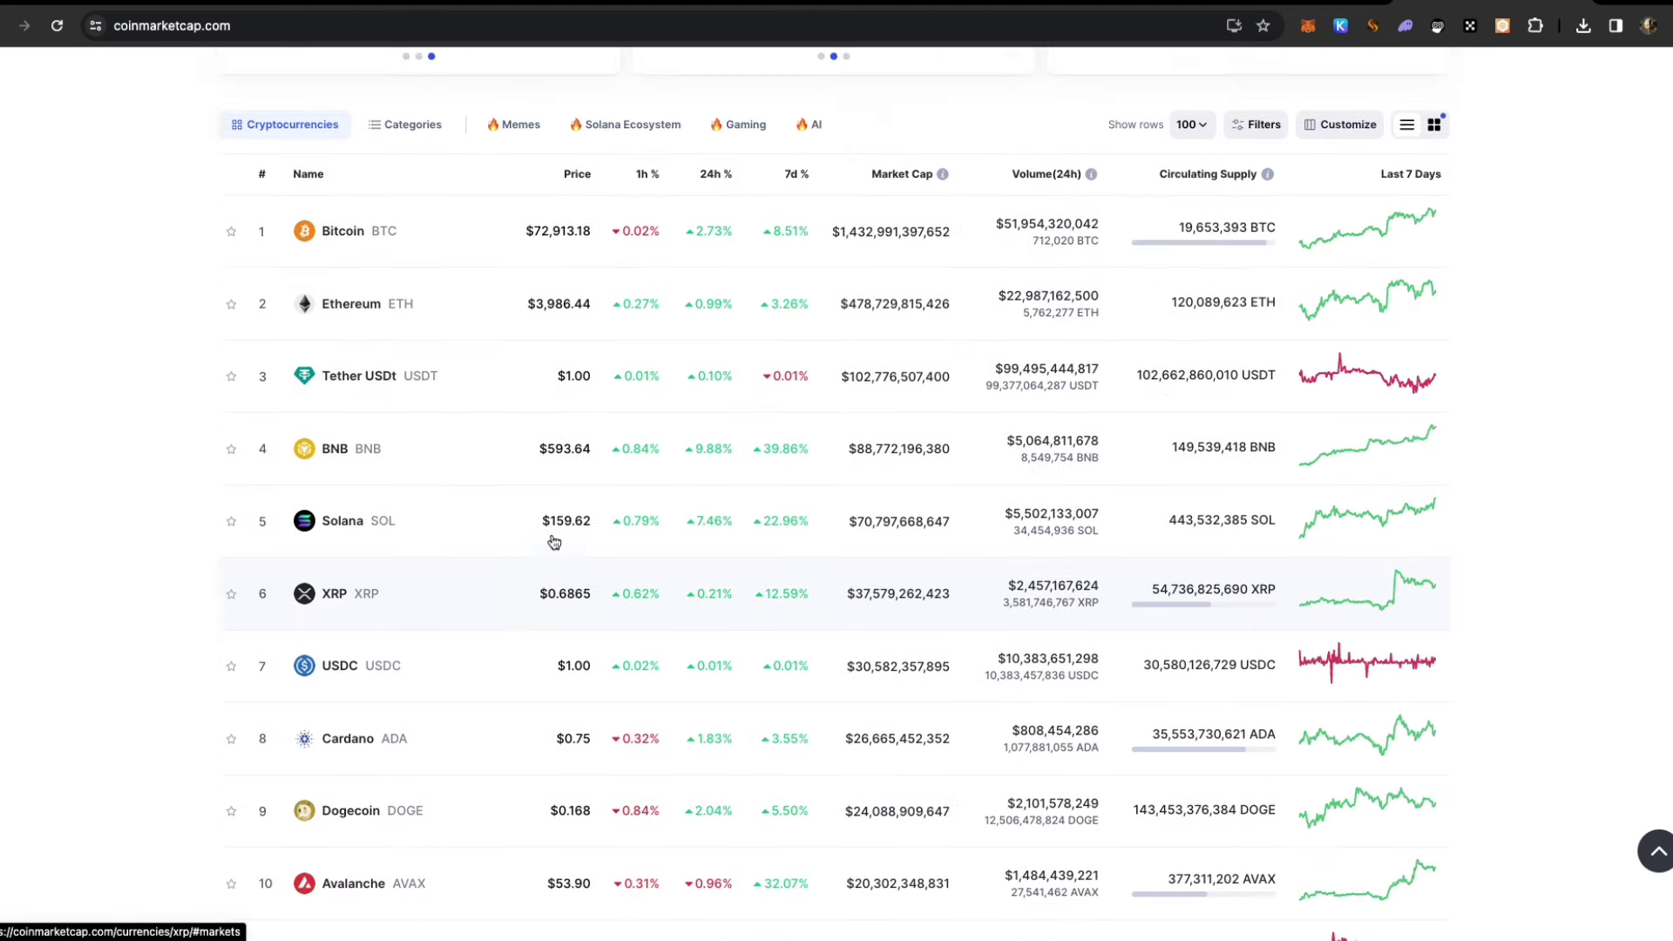
scroll(553, 542, up, 1)
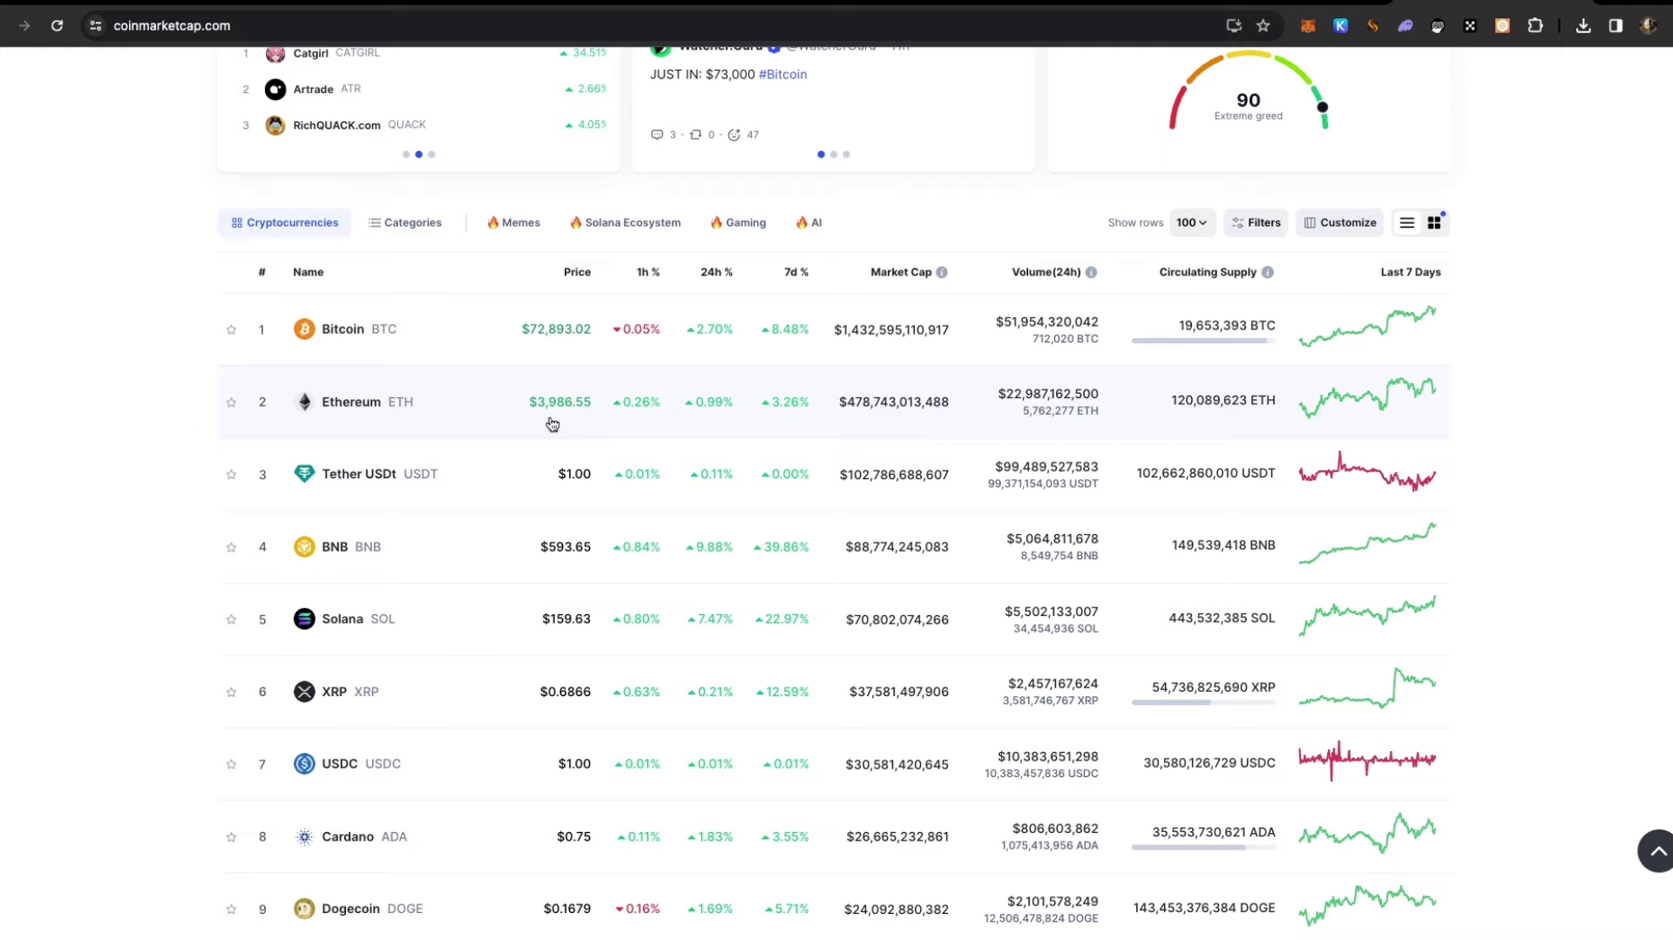
scroll(667, 510, down, 1)
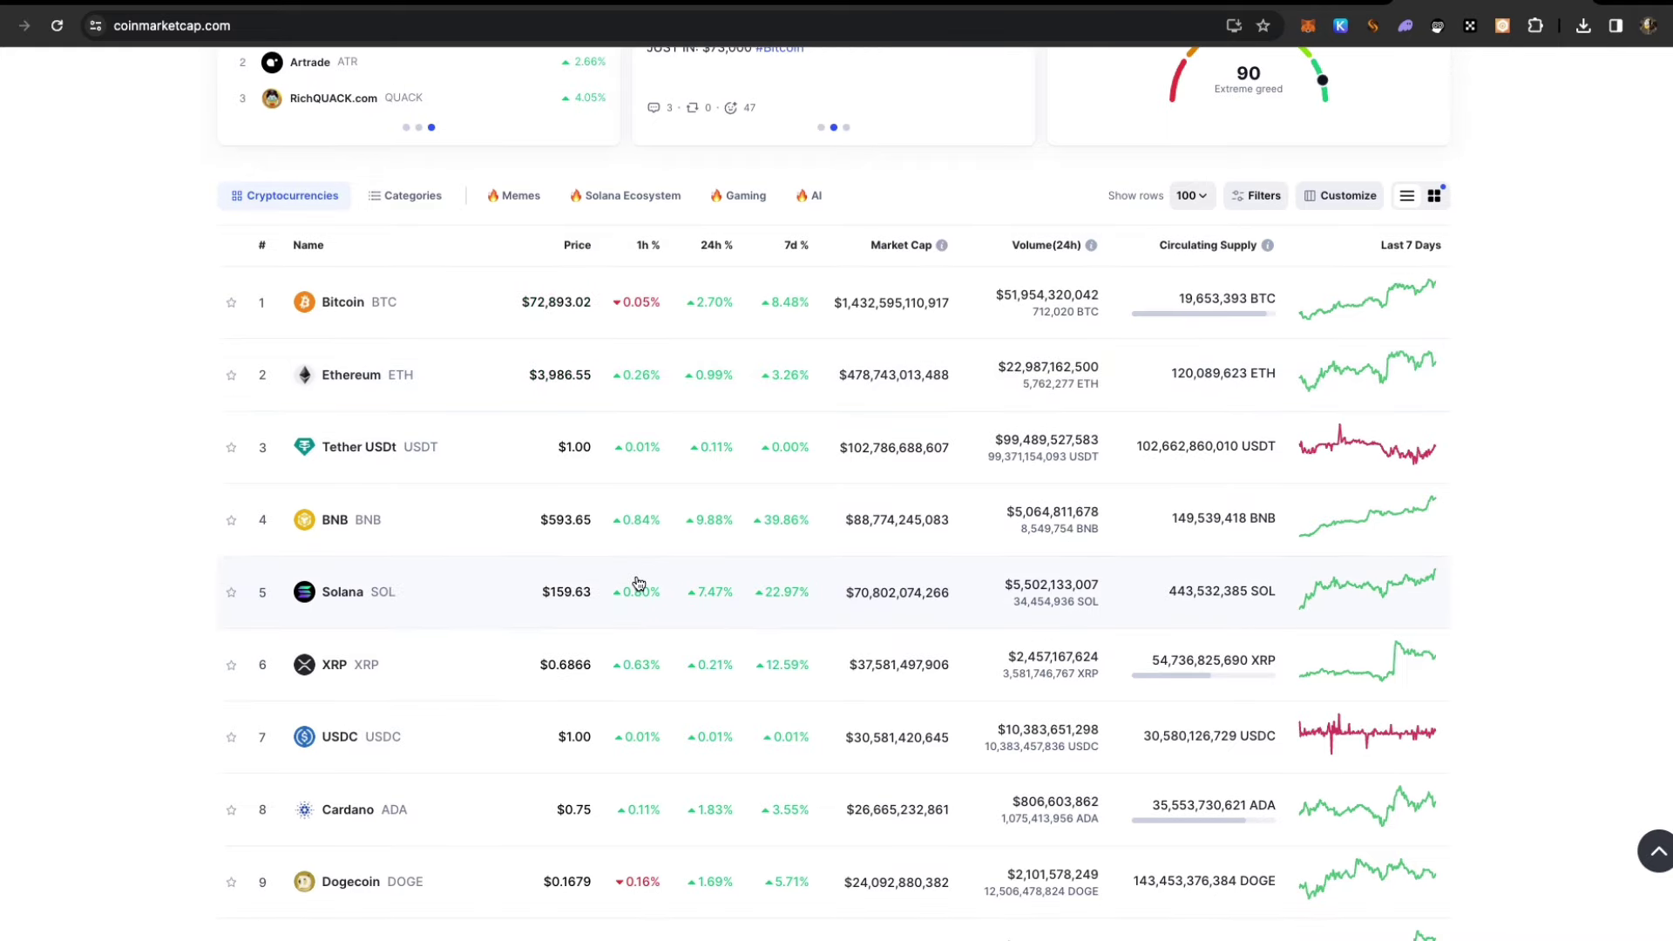
scroll(638, 584, down, 4)
scroll(556, 572, up, 8)
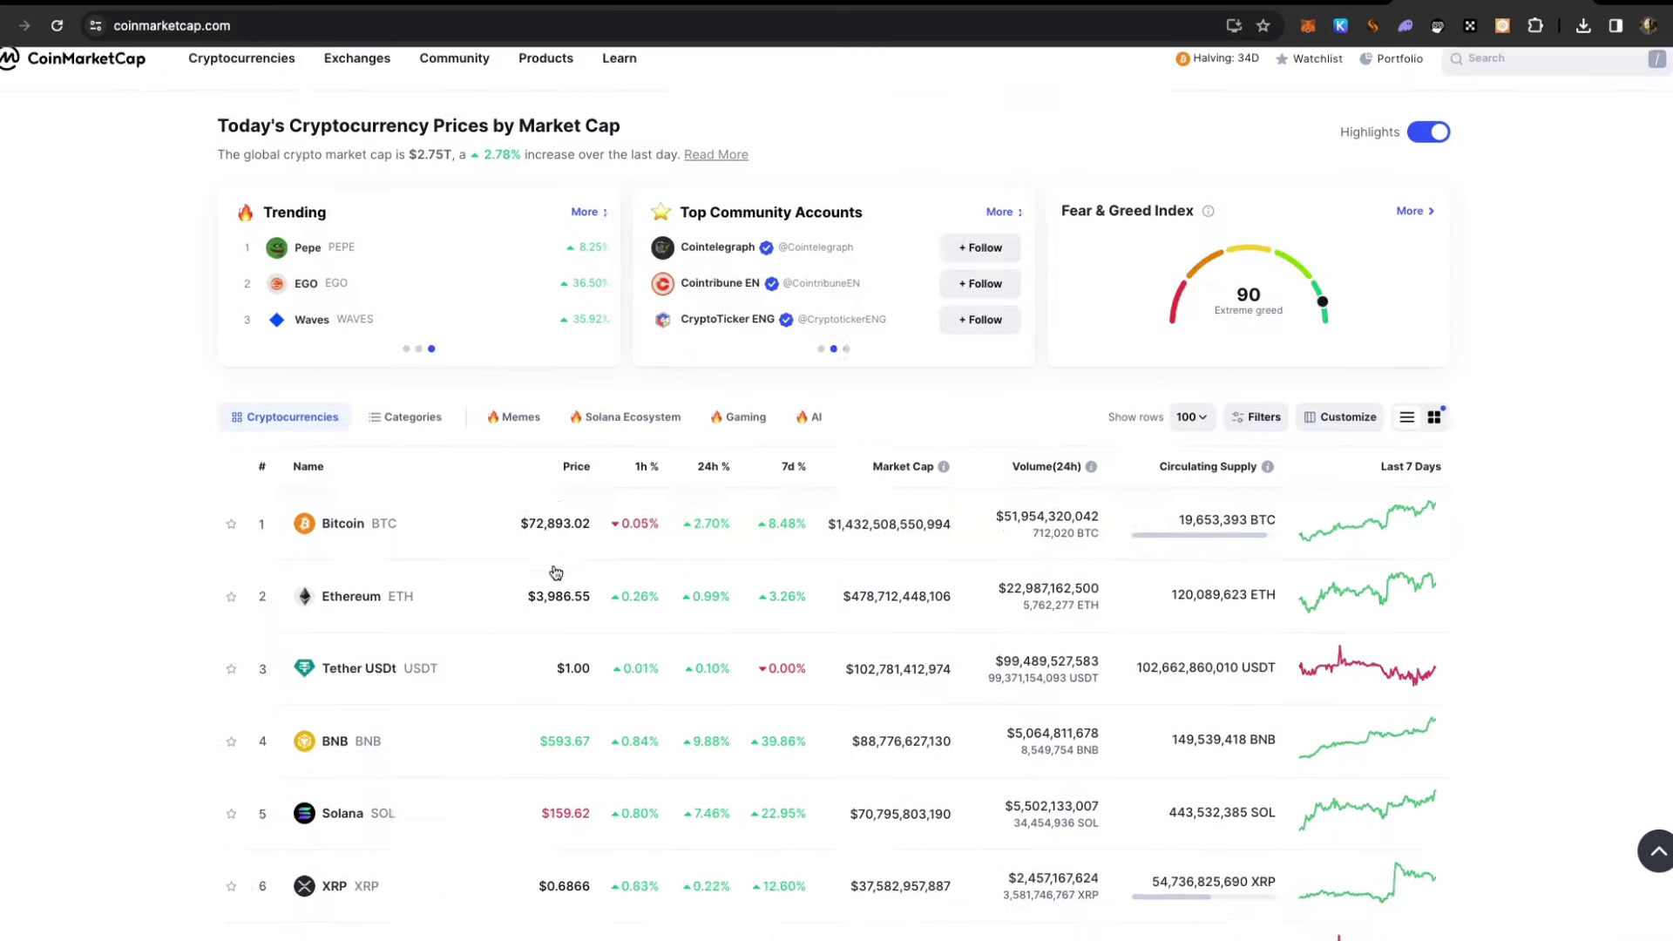
key(ctrl+Tab)
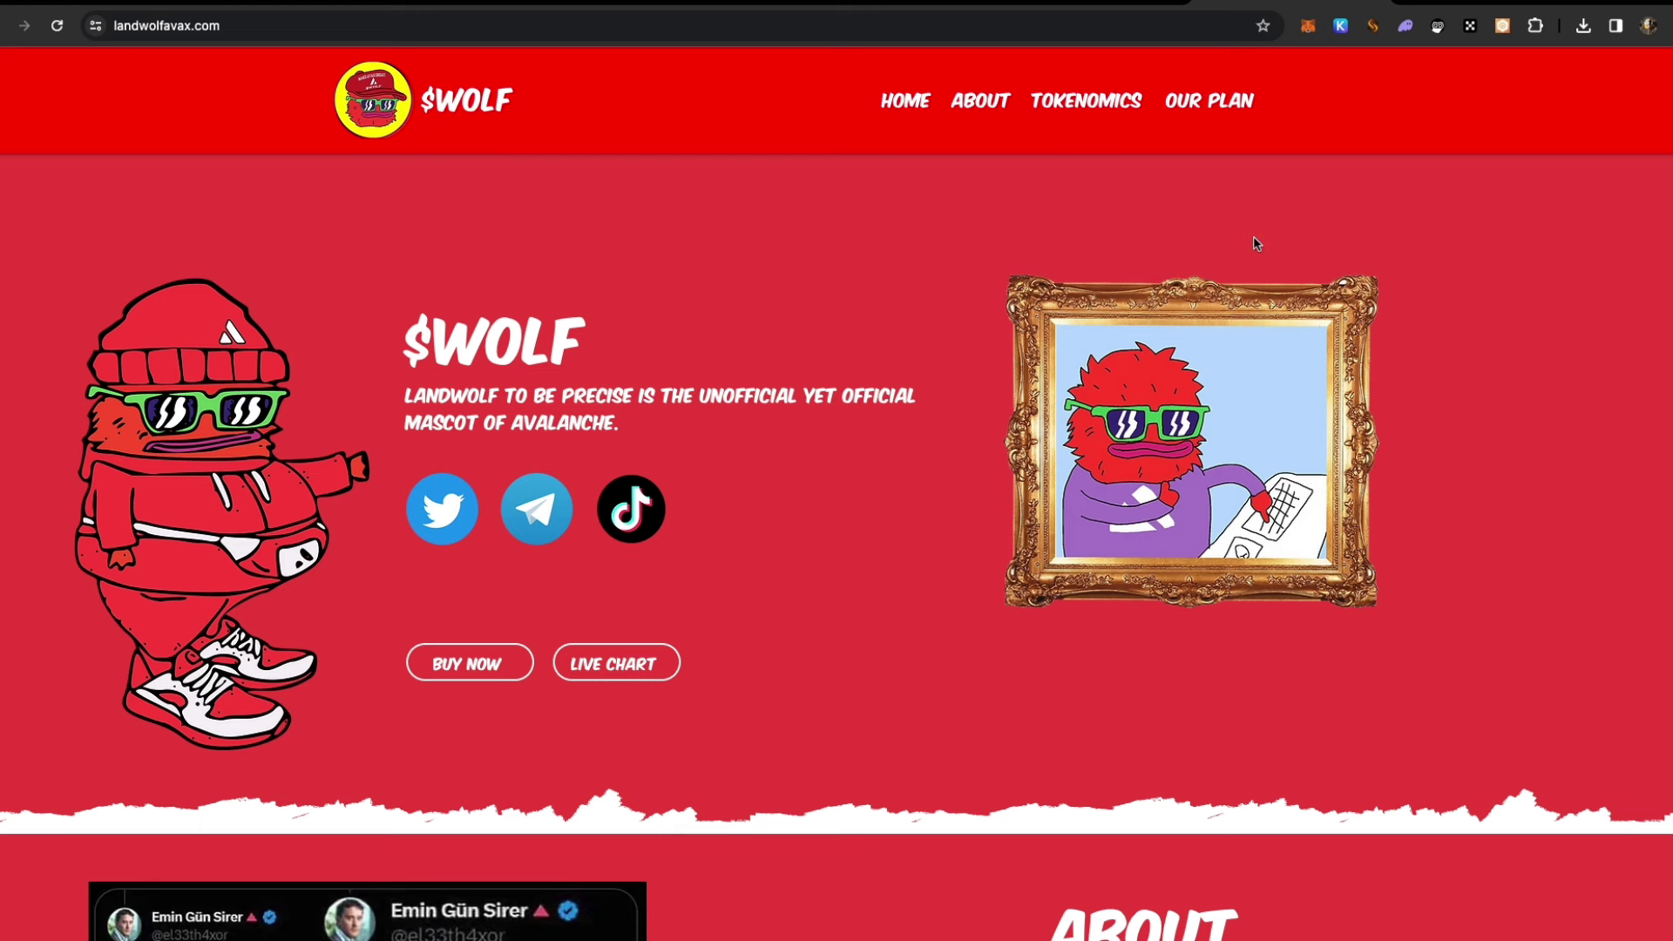
scroll(1255, 243, down, 3)
scroll(1277, 286, down, 3)
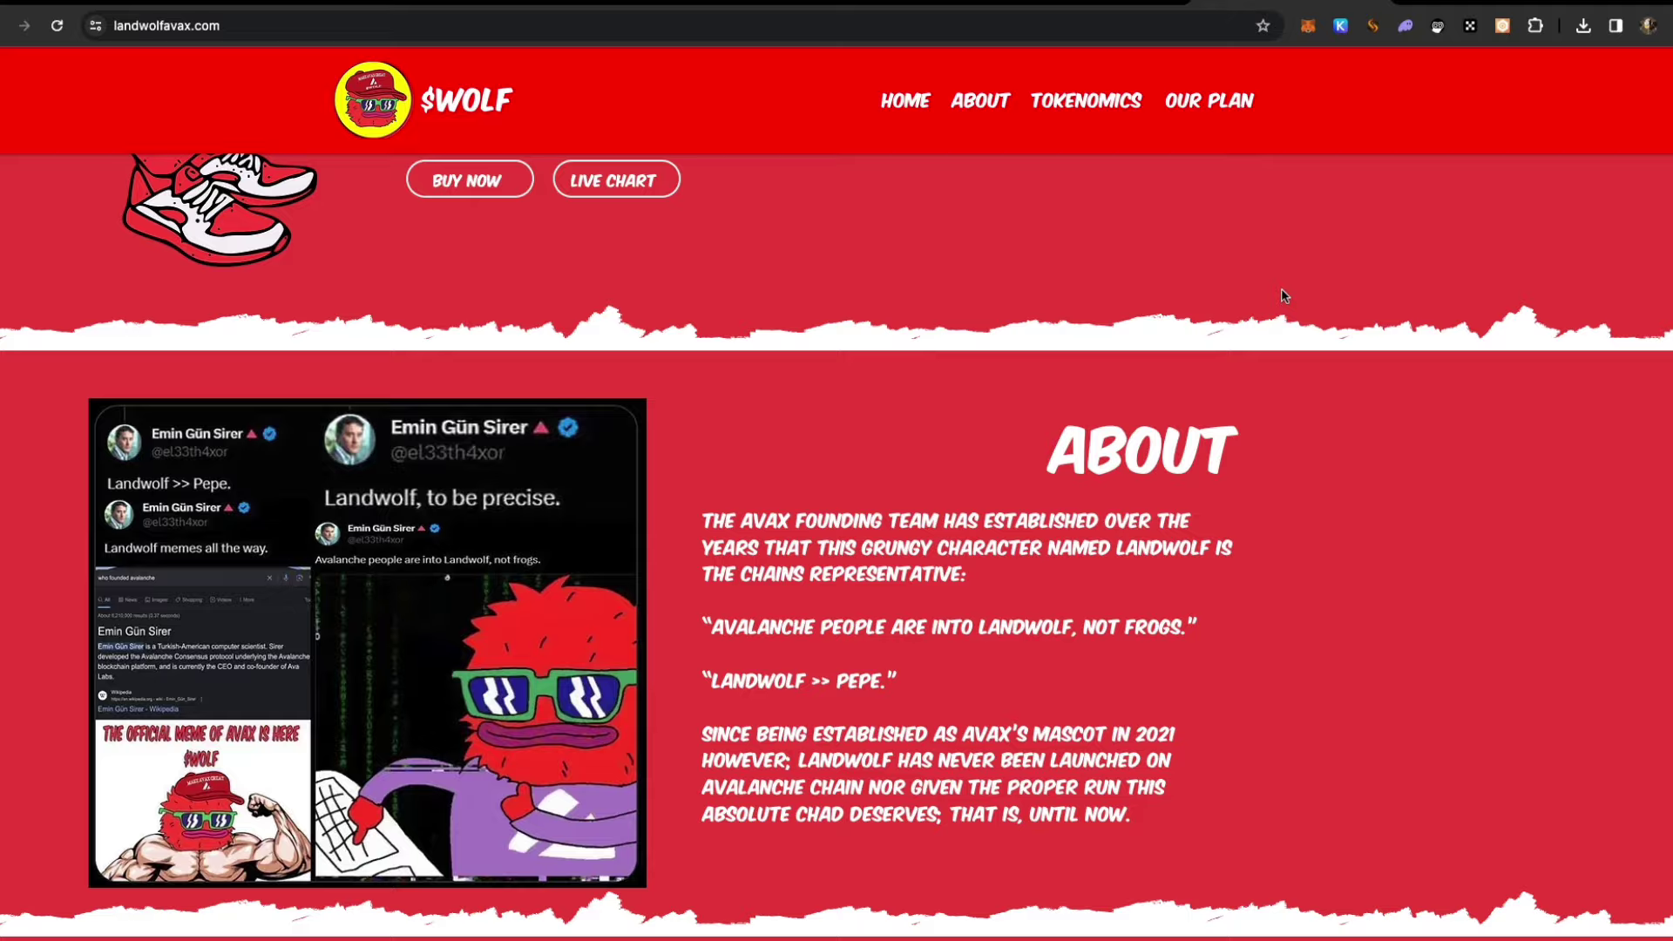
scroll(1278, 287, down, 2)
scroll(1278, 286, down, 4)
scroll(1277, 287, up, 10)
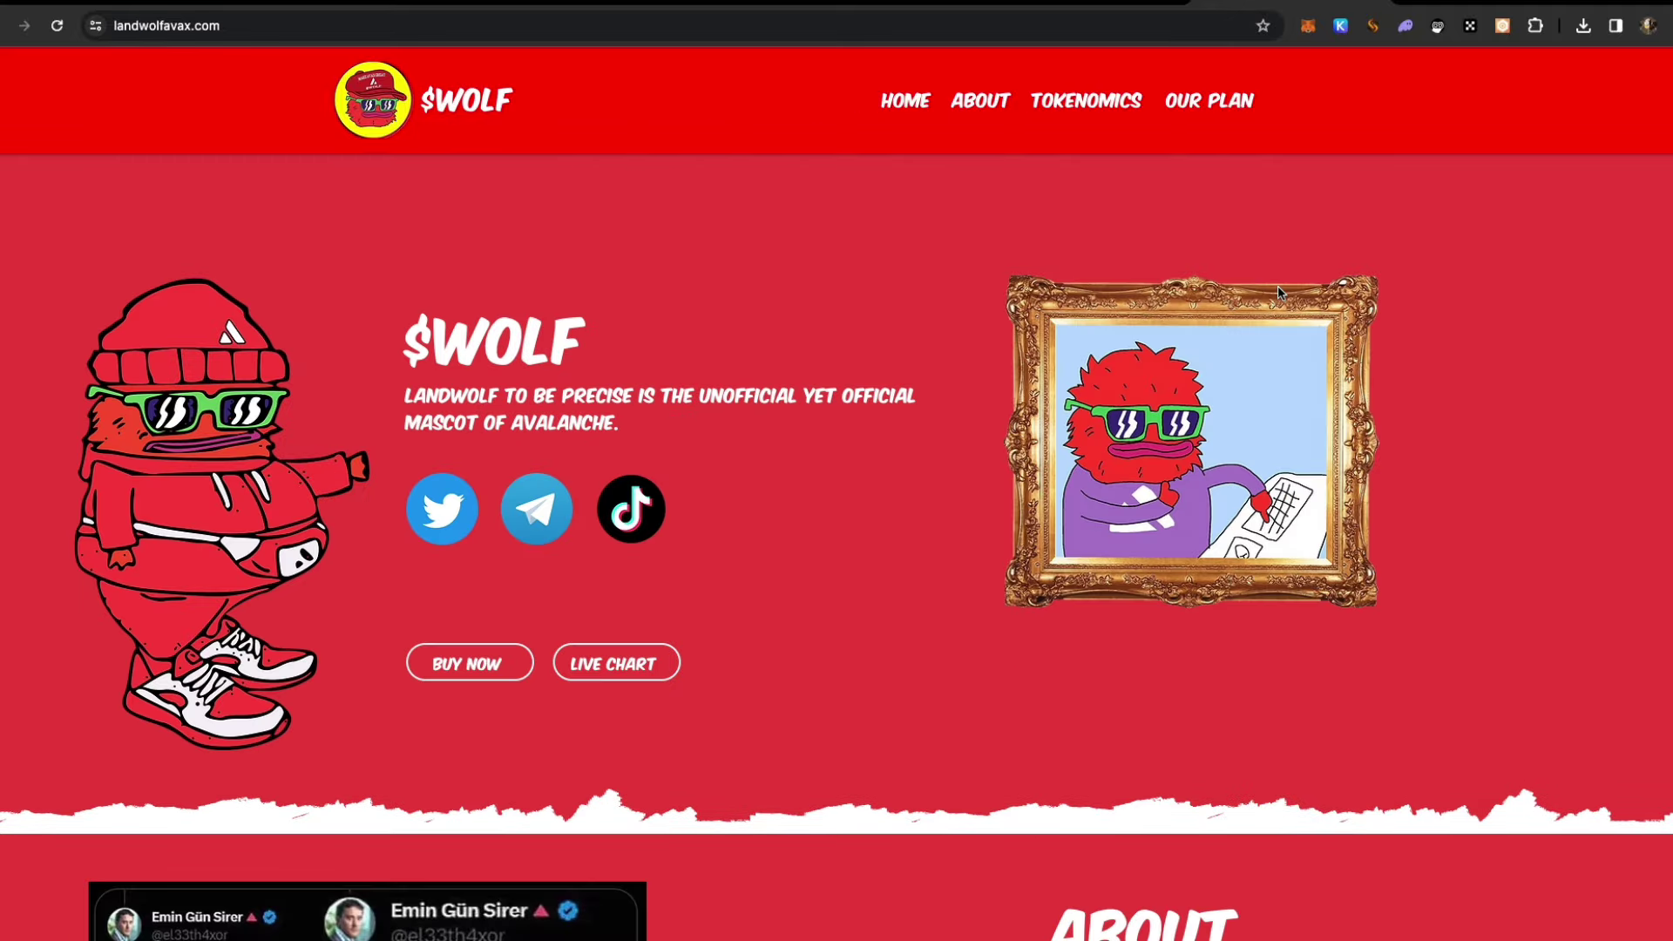
scroll(1277, 285, down, 2)
scroll(1278, 287, down, 2)
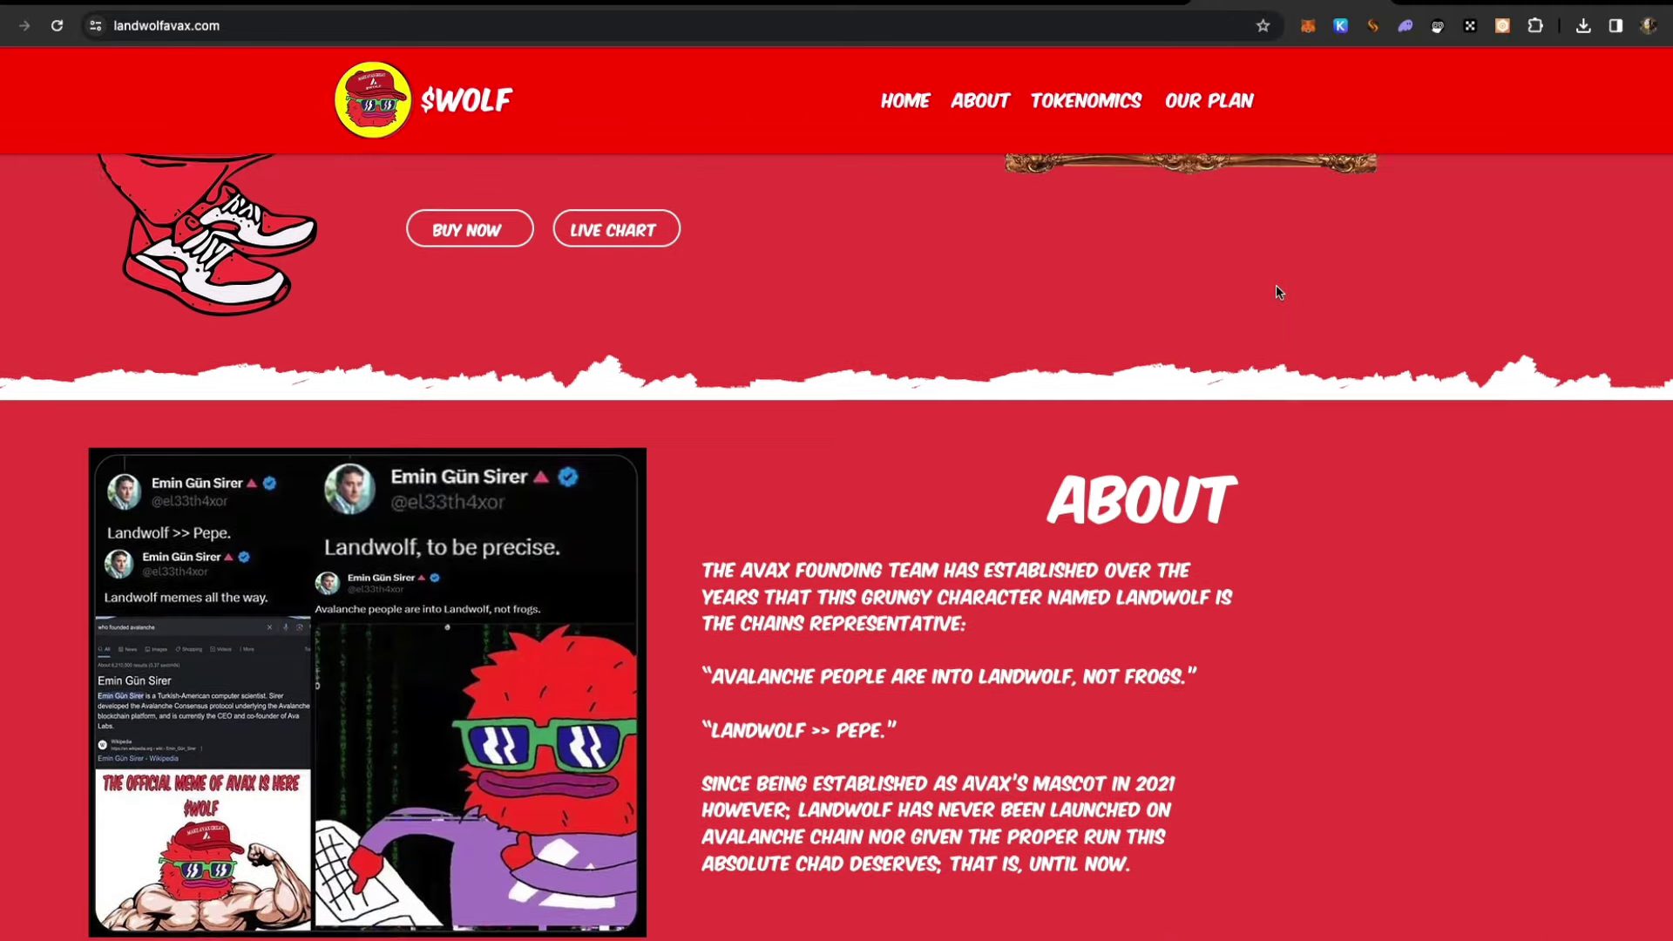
scroll(1276, 286, up, 4)
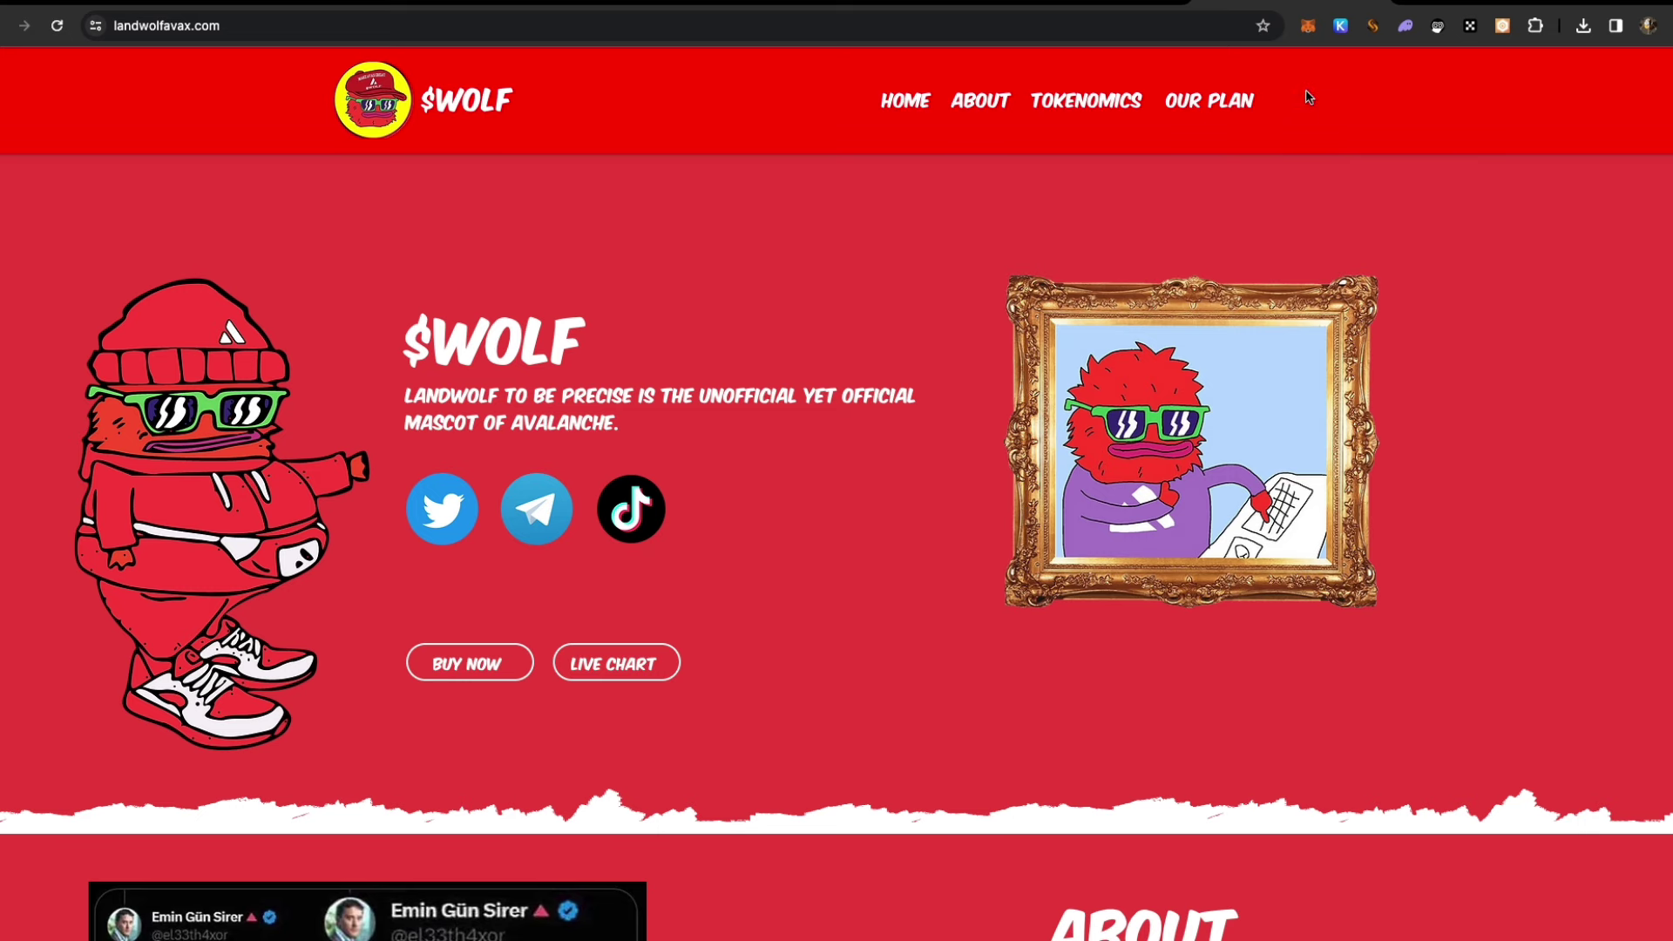
Go to the CoinMarketCap tab with the Bitcoin-led price table.
click(1401, 12)
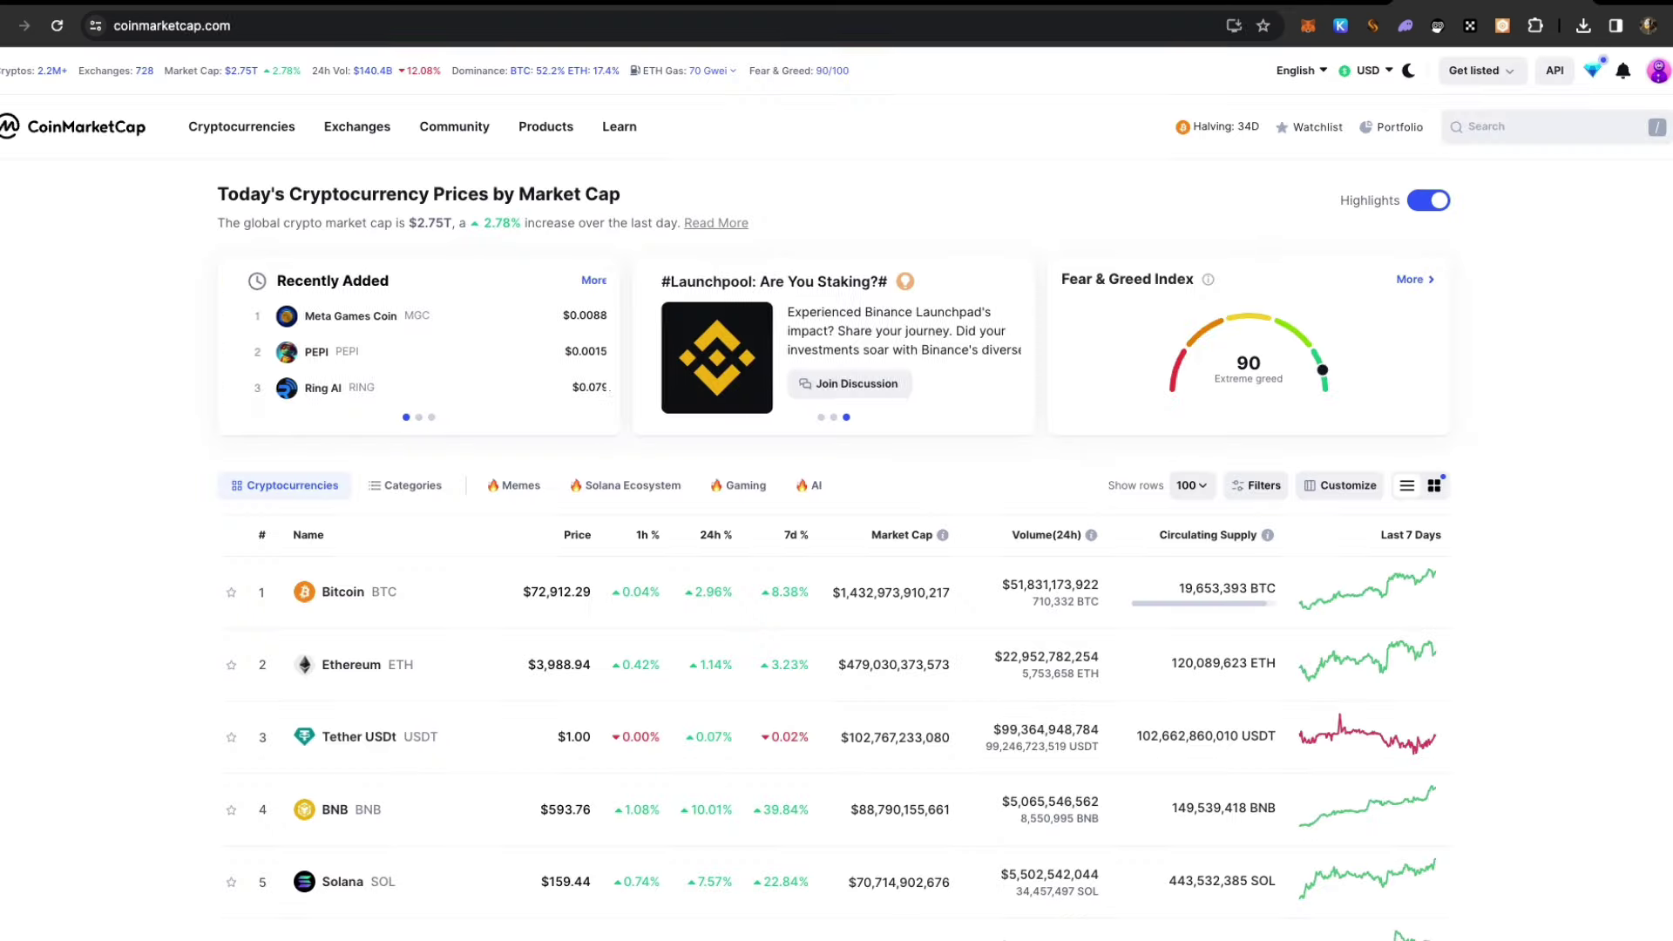
Open LANDWOLF from recent searches, show its All-range chart, and highlight the 213.11% gain.
click(1530, 126)
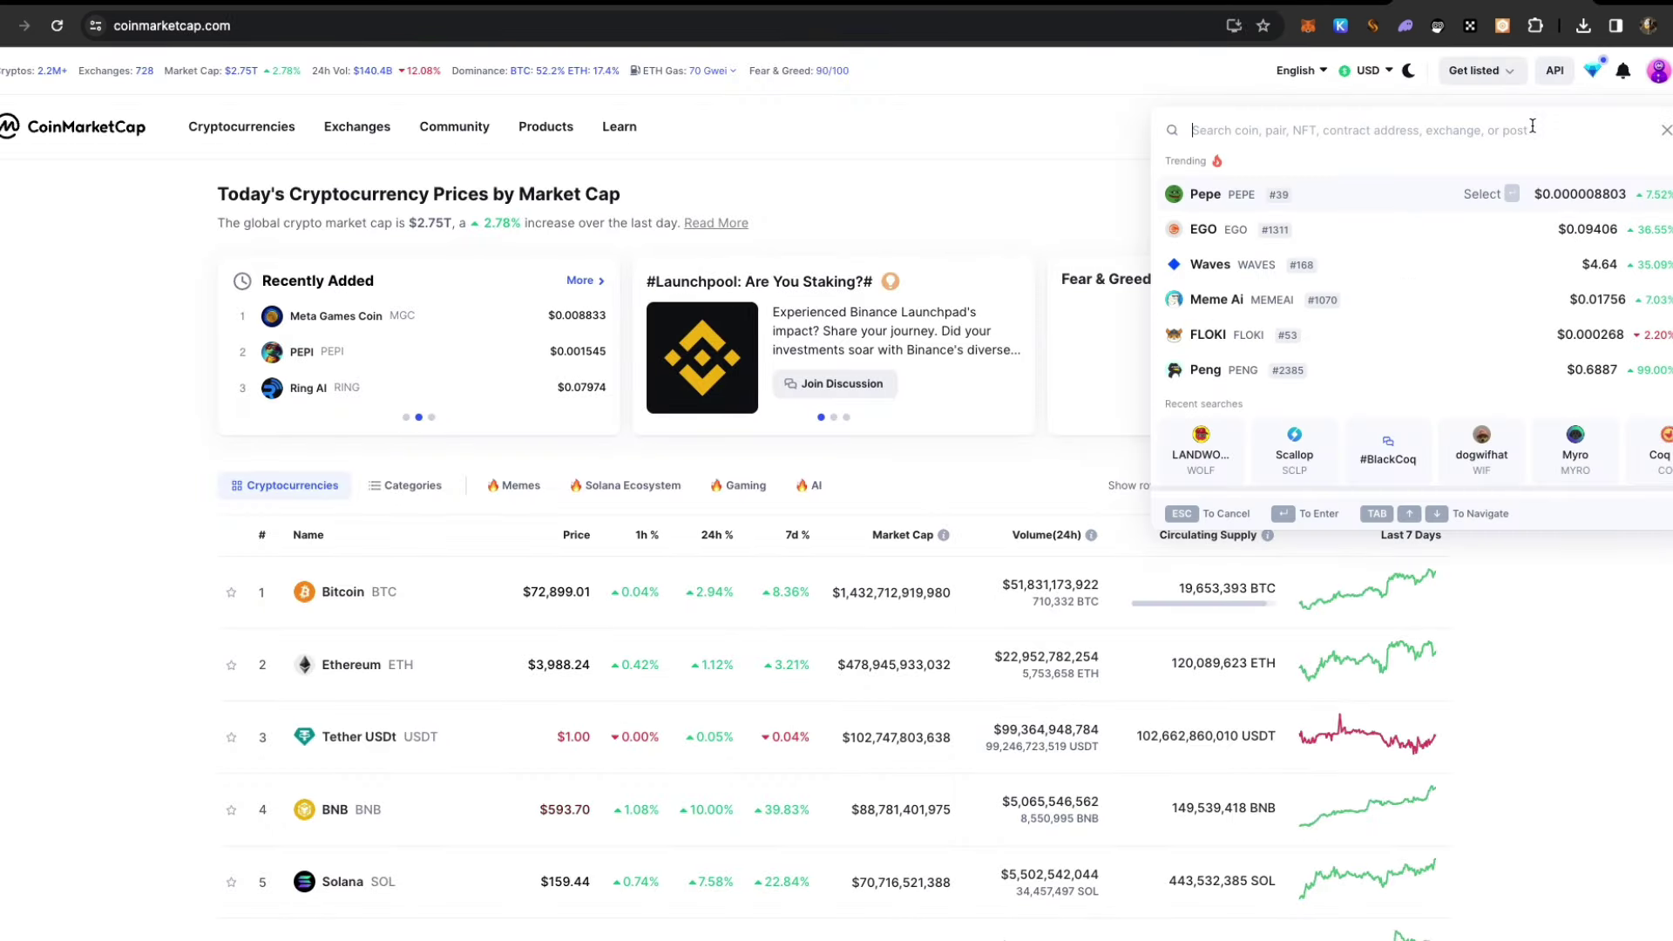
click(1202, 452)
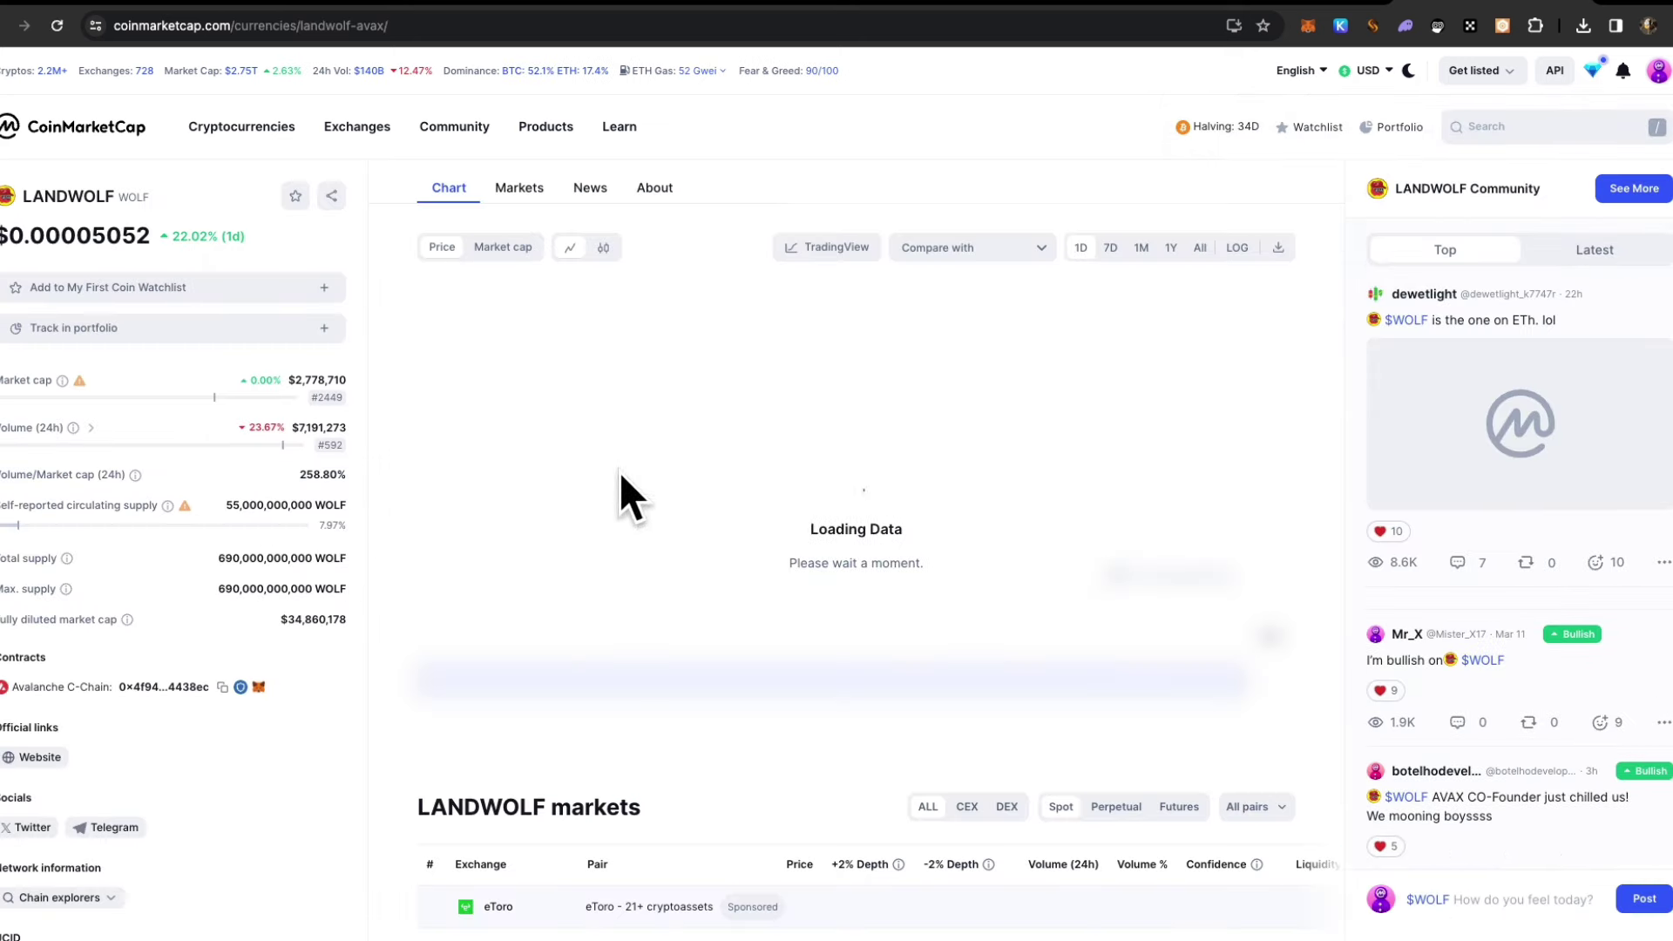
click(1200, 248)
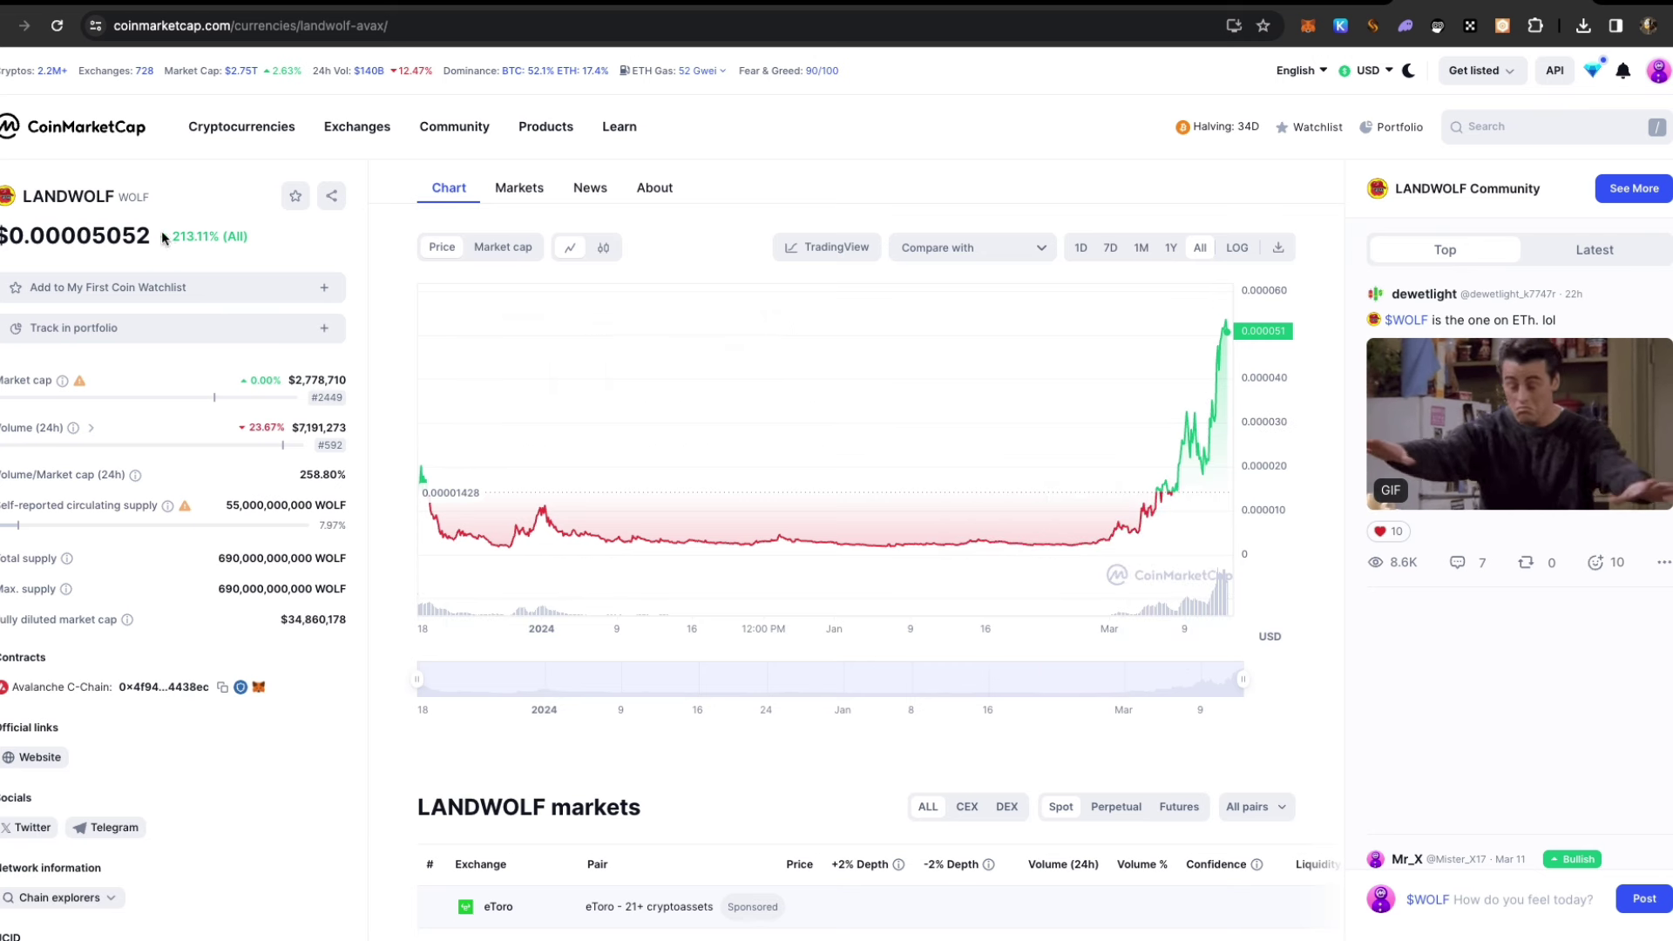
drag(168, 237, 216, 233)
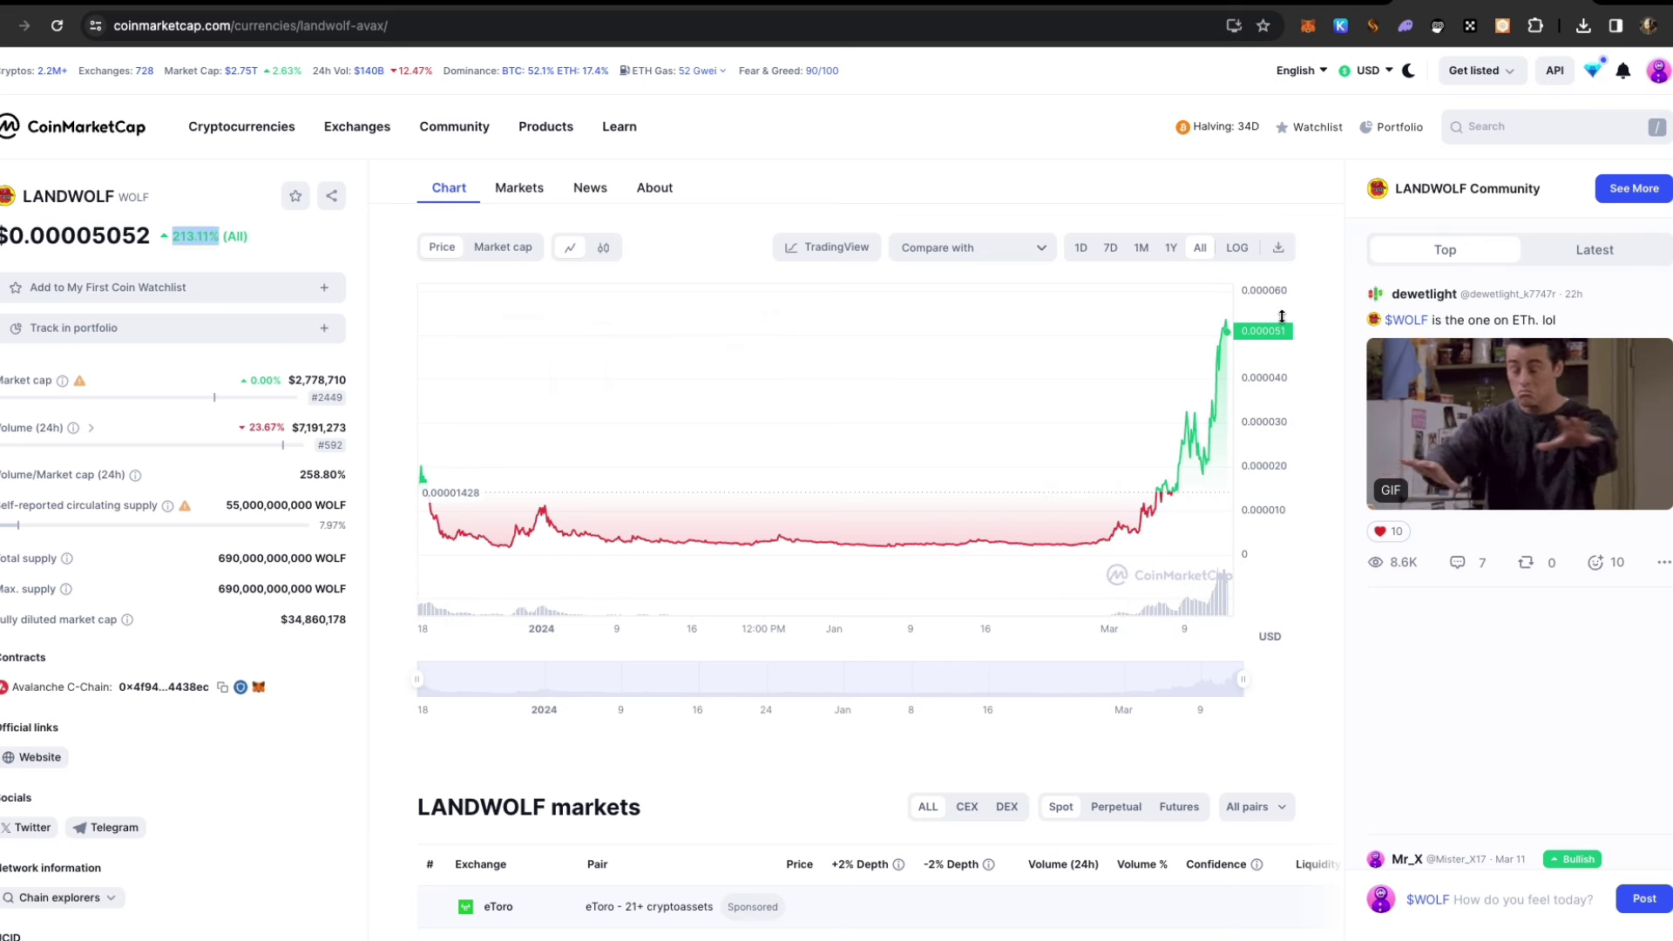
drag(1281, 318, 1276, 455)
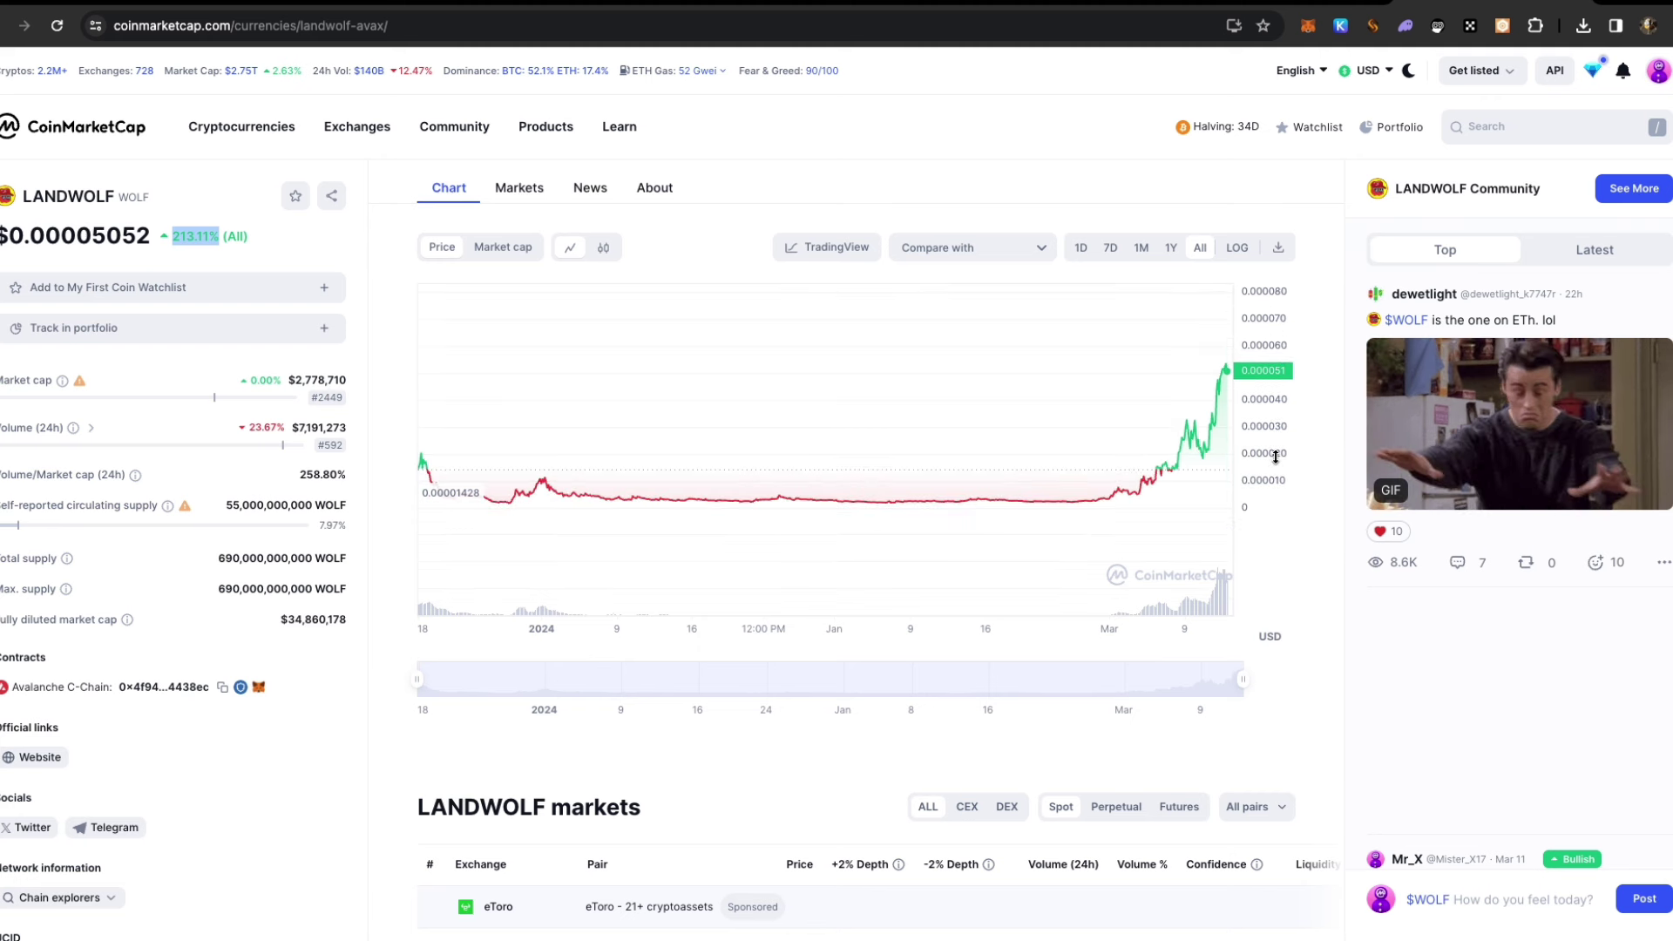
Open Coq Inu from recent searches and show its All-range chart with the 1268.82% gain.
click(1494, 127)
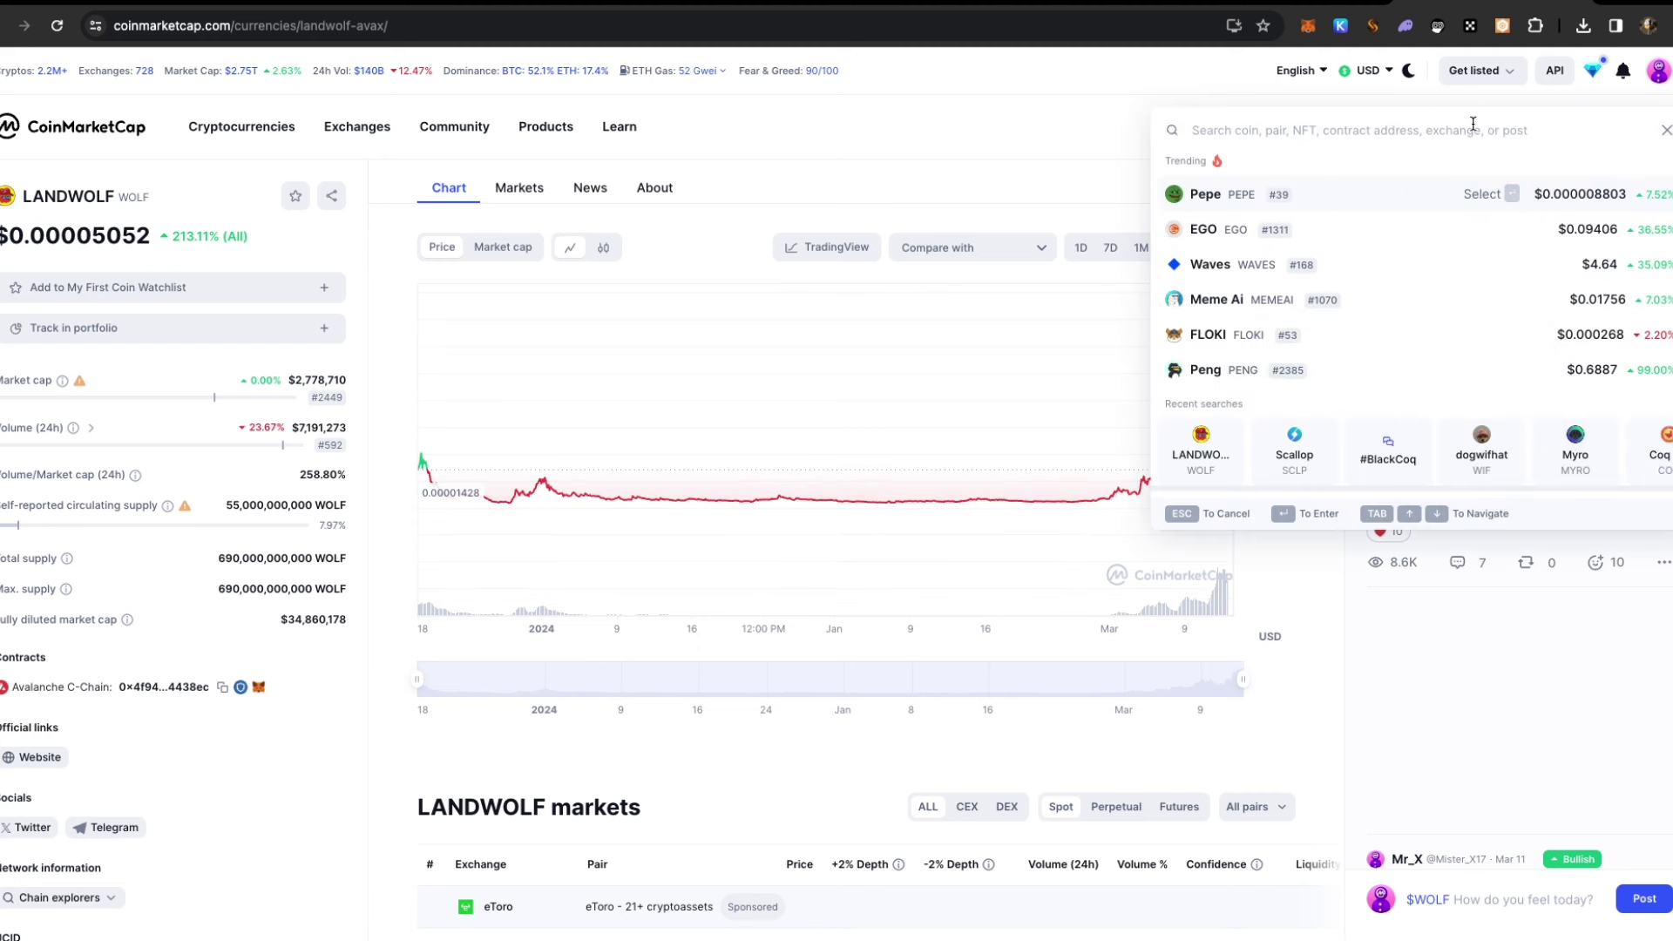
click(1348, 457)
mouse_move(810, 445)
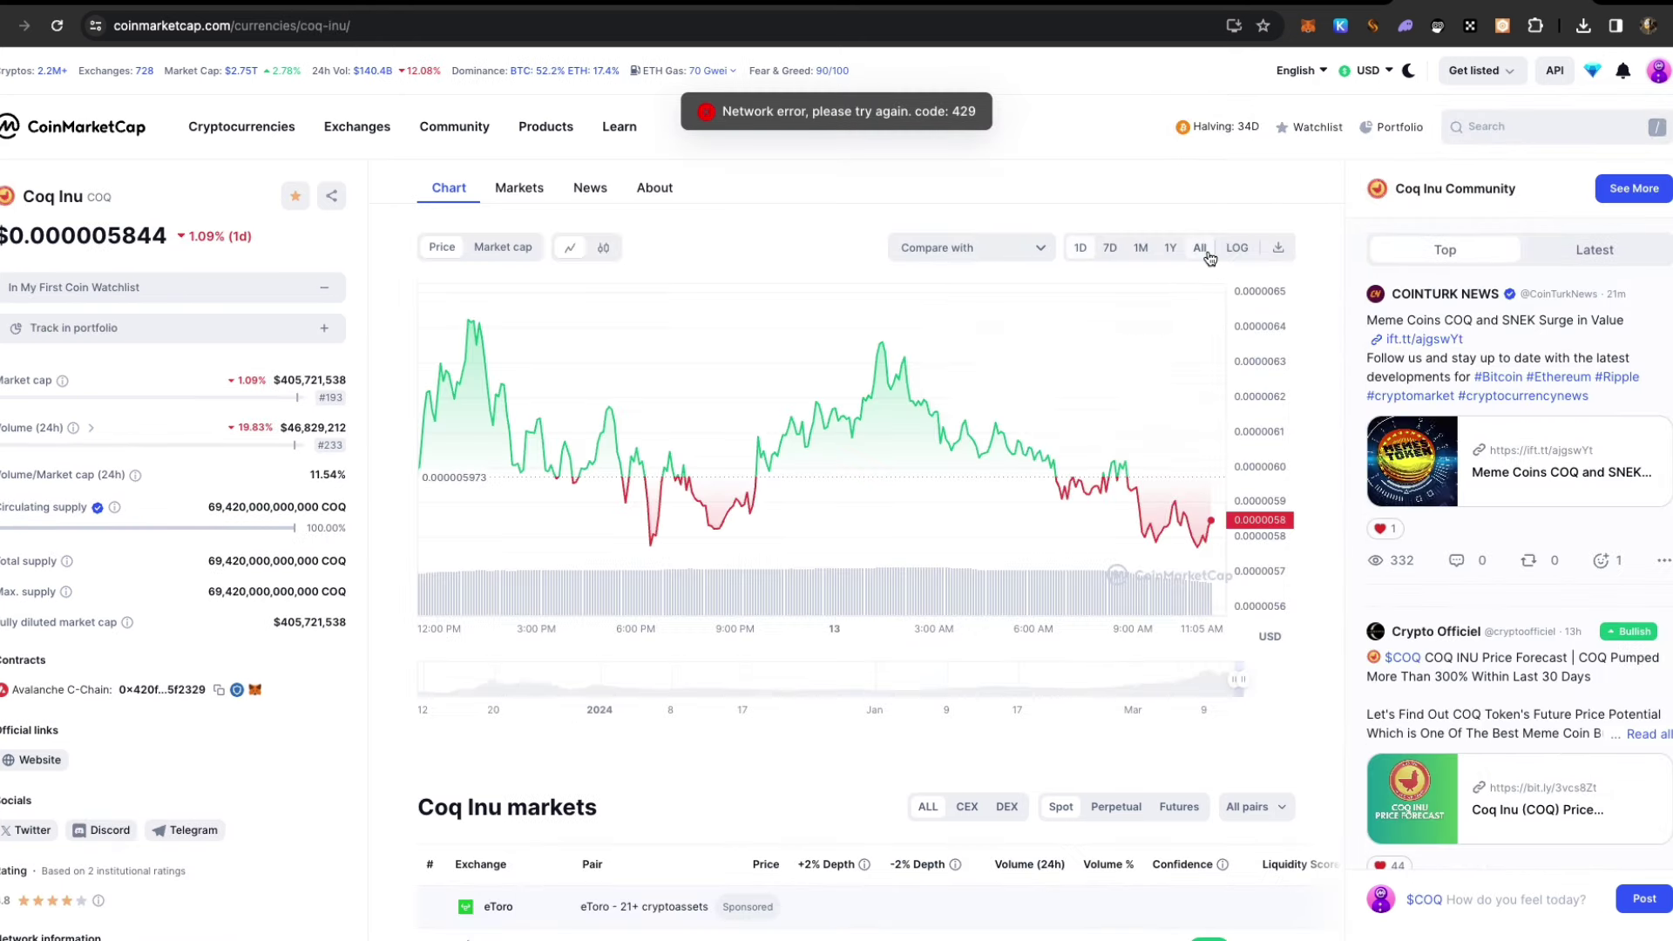
click(1200, 248)
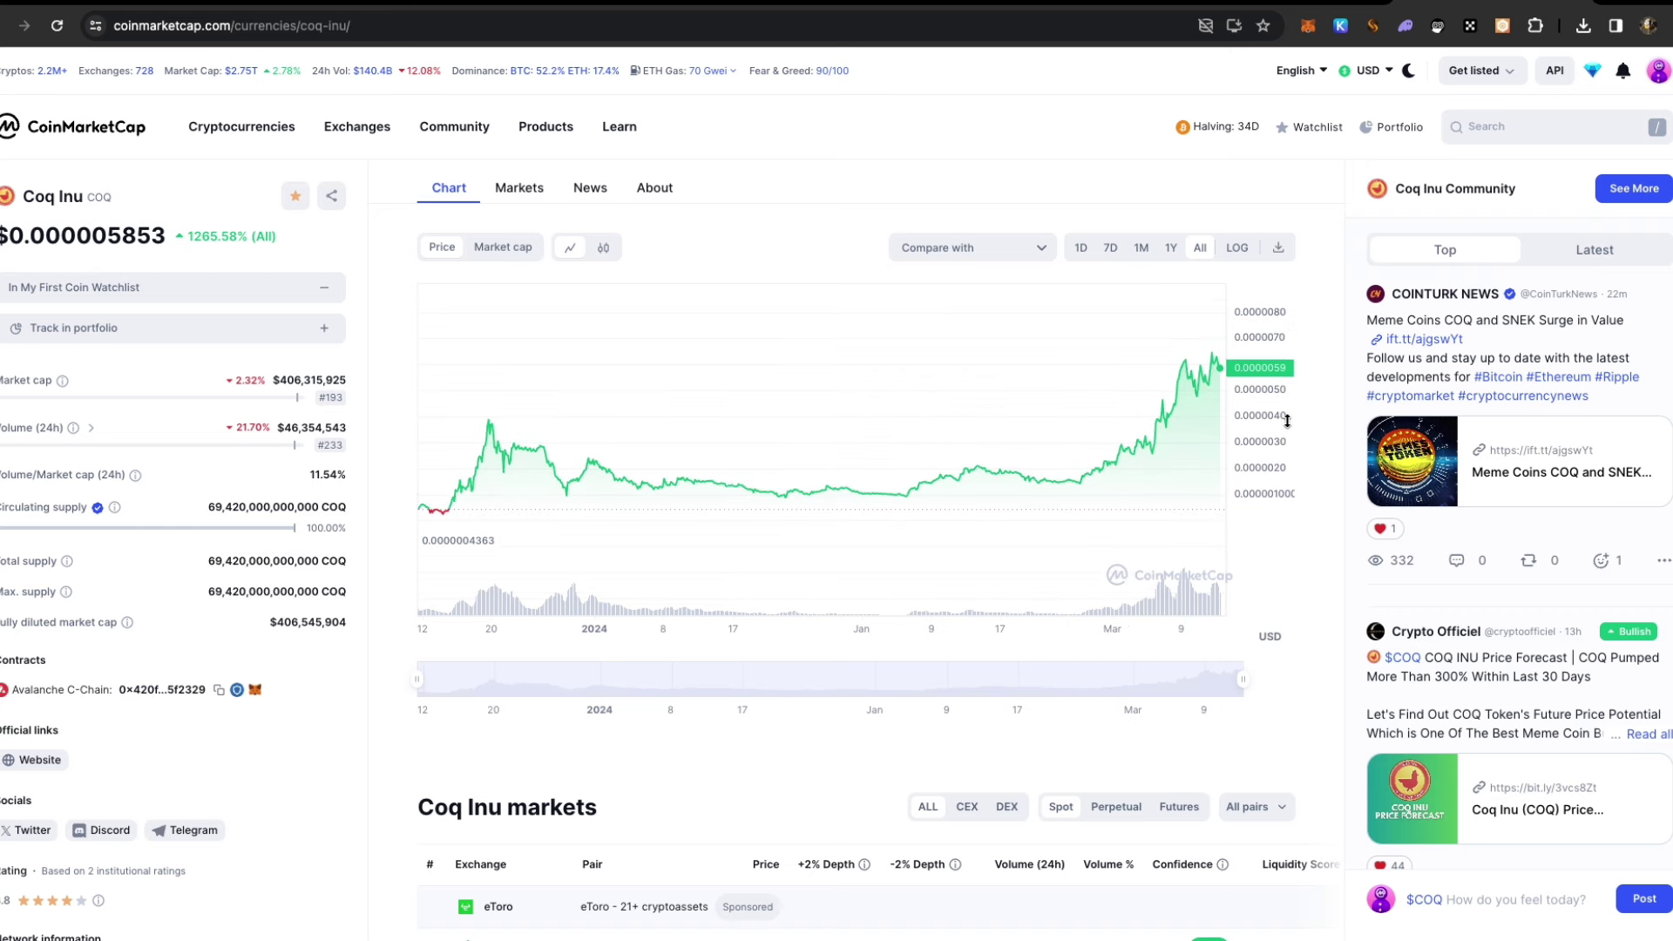
mouse_move(1241, 12)
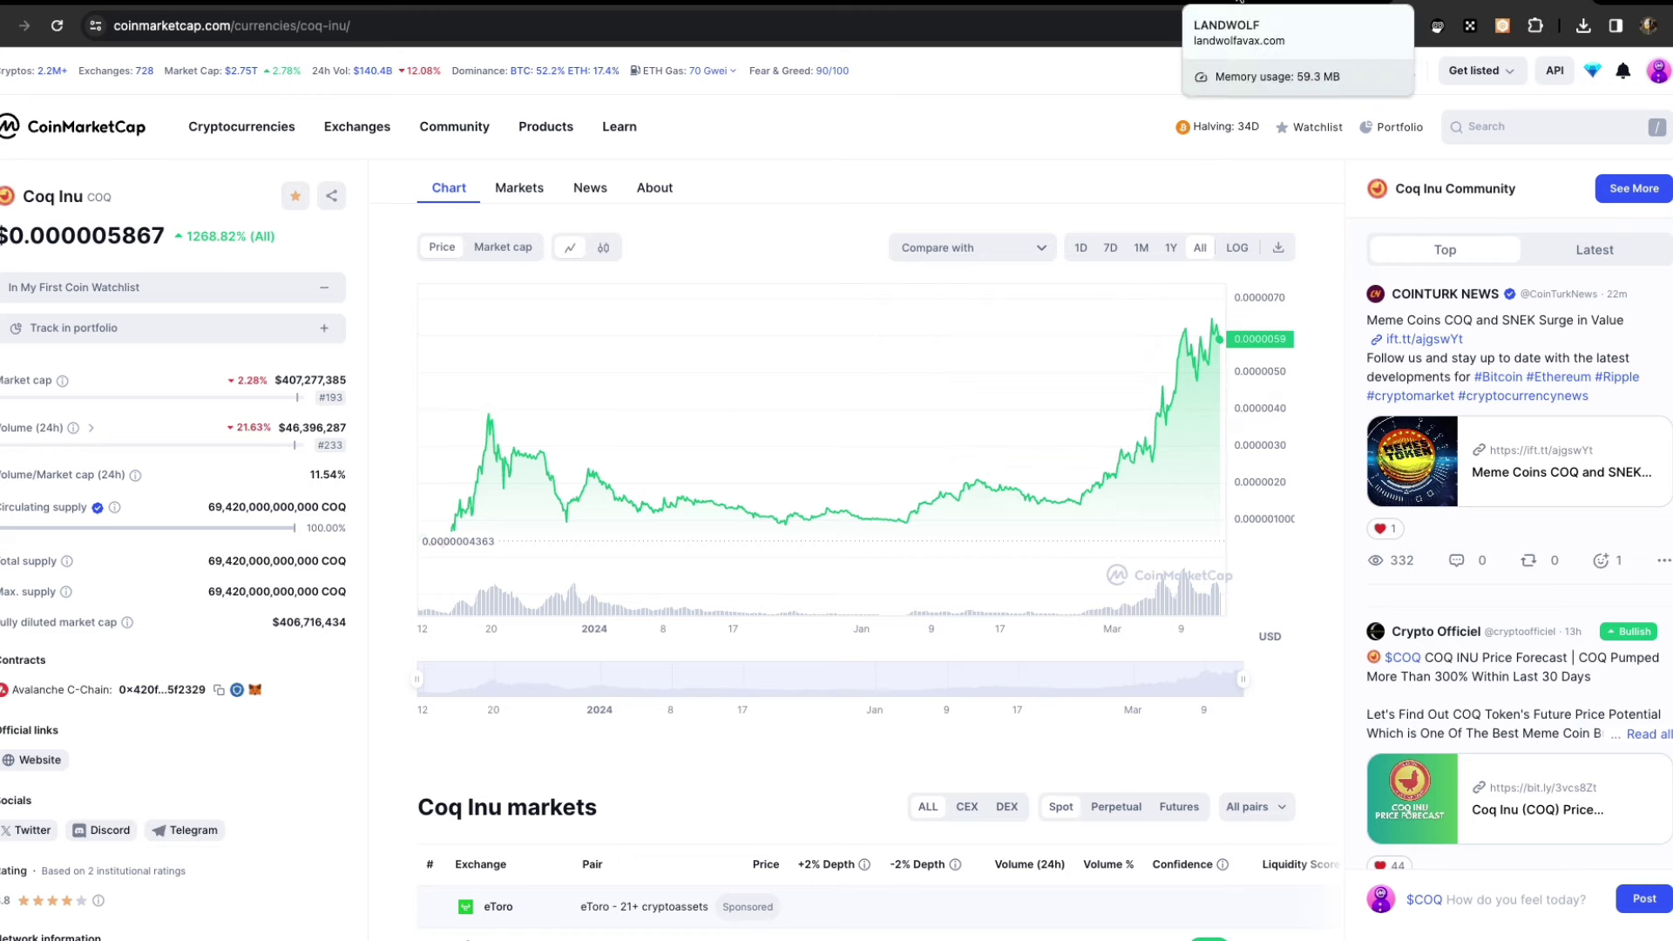
Return to the landwolfavax.com tab and briefly highlight the Tokenomics contract address.
click(1237, 17)
scroll(562, 326, down, 5)
scroll(562, 326, down, 5)
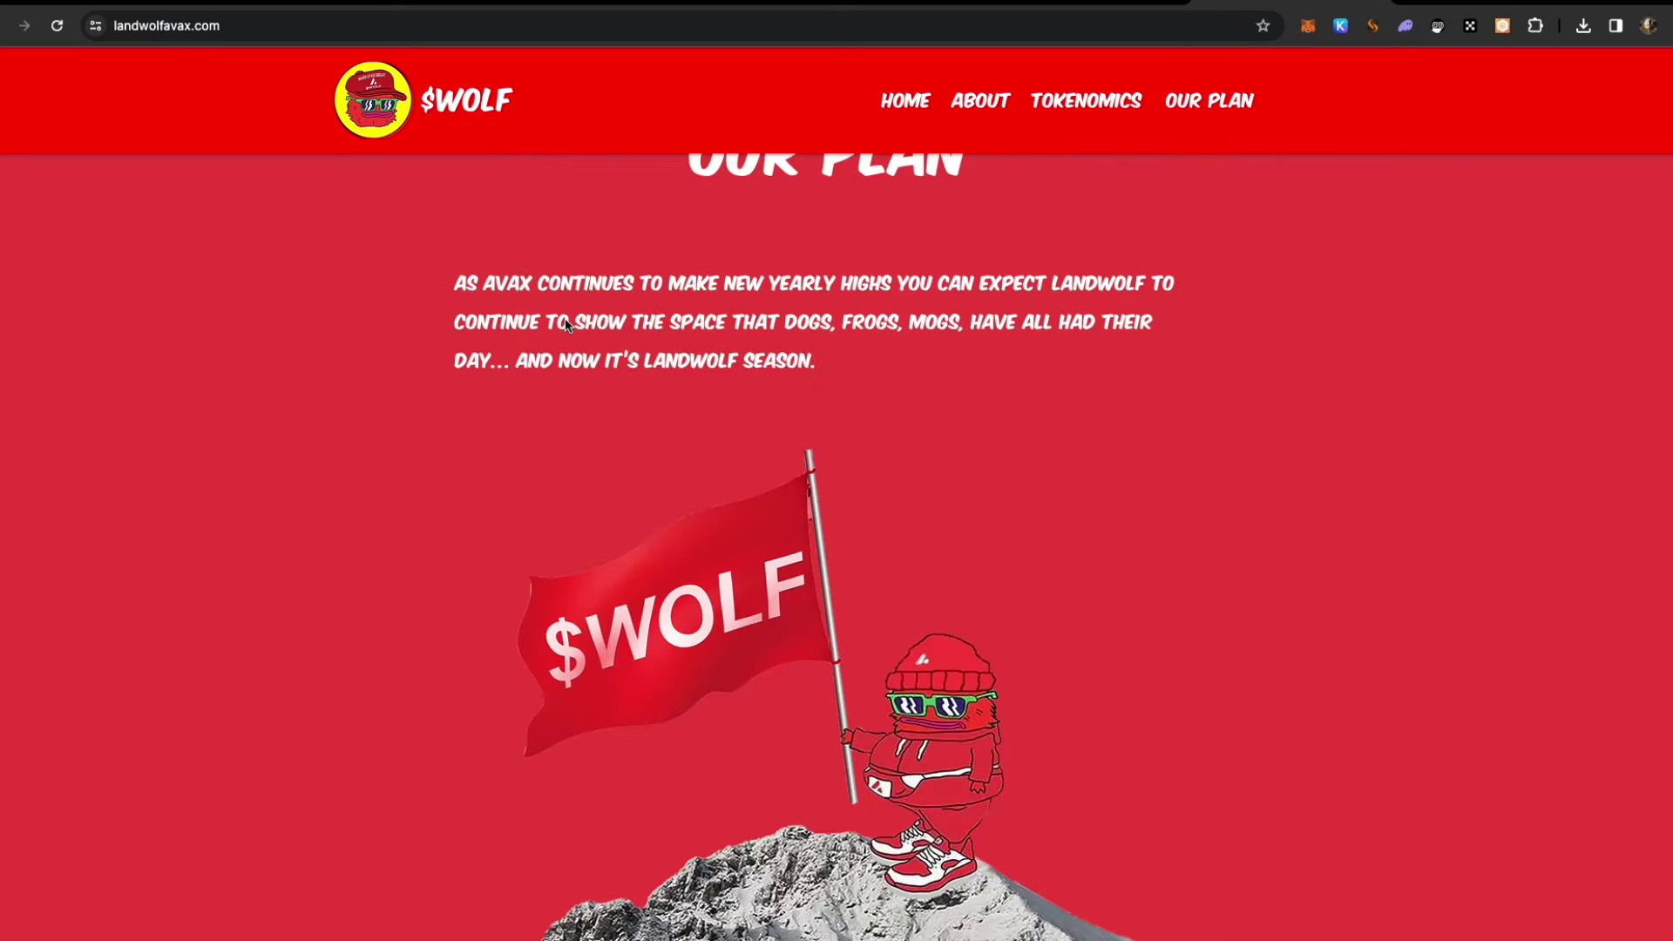
scroll(565, 324, up, 5)
scroll(565, 325, up, 5)
scroll(565, 324, up, 5)
scroll(565, 290, down, 5)
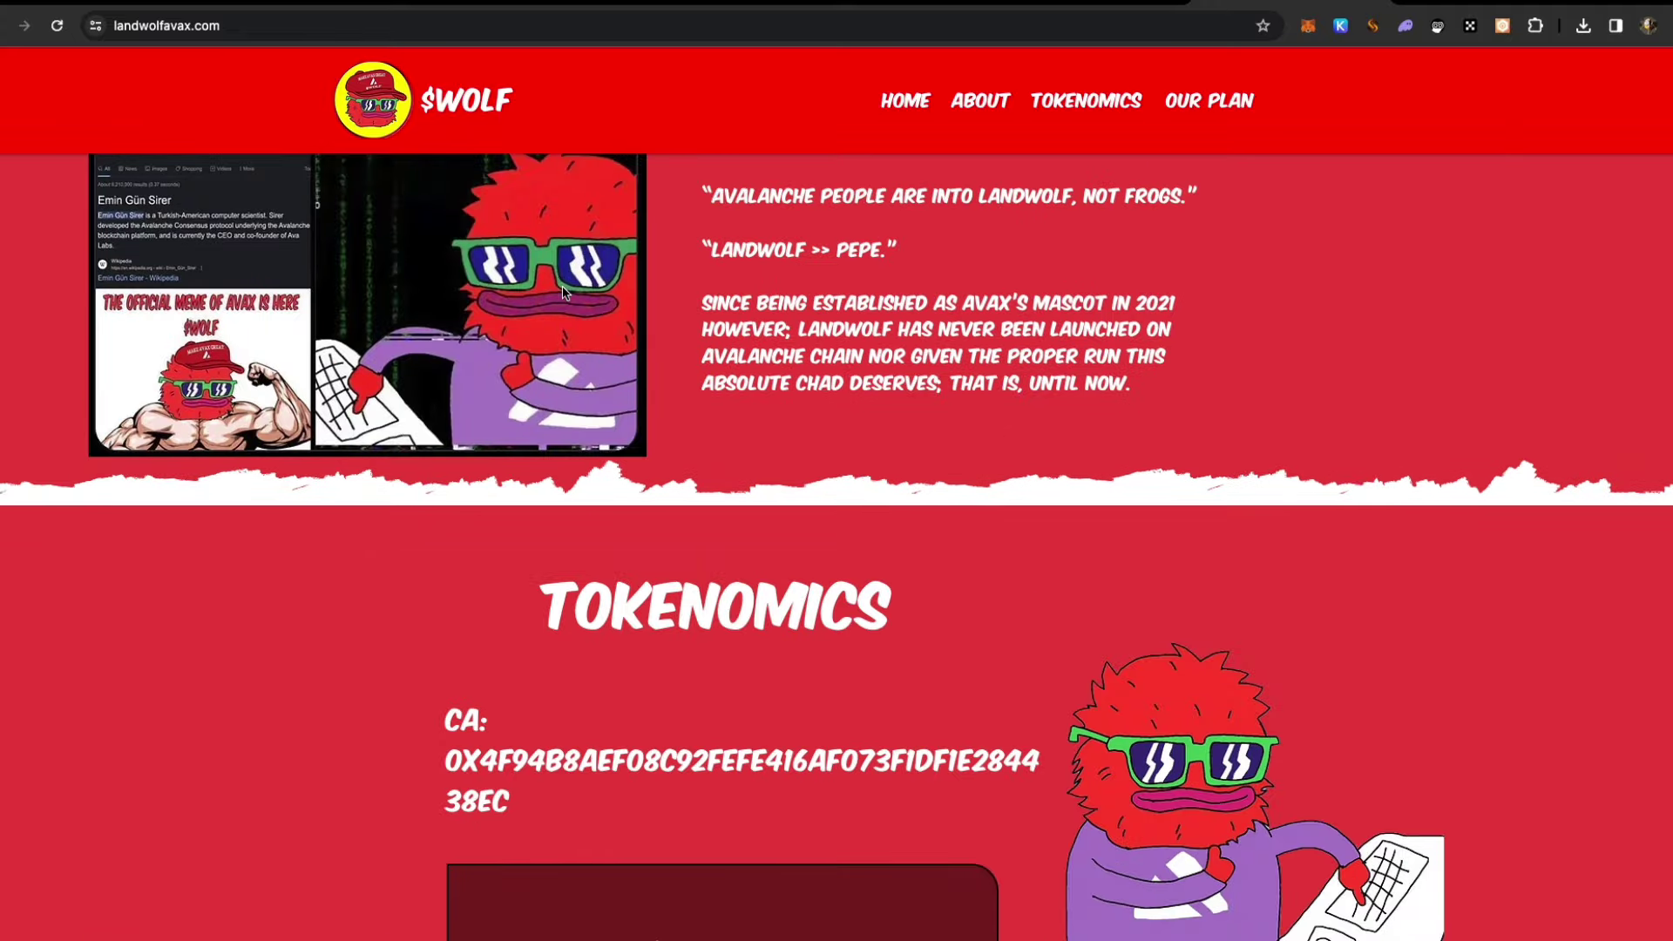
scroll(564, 290, down, 5)
scroll(583, 330, up, 3)
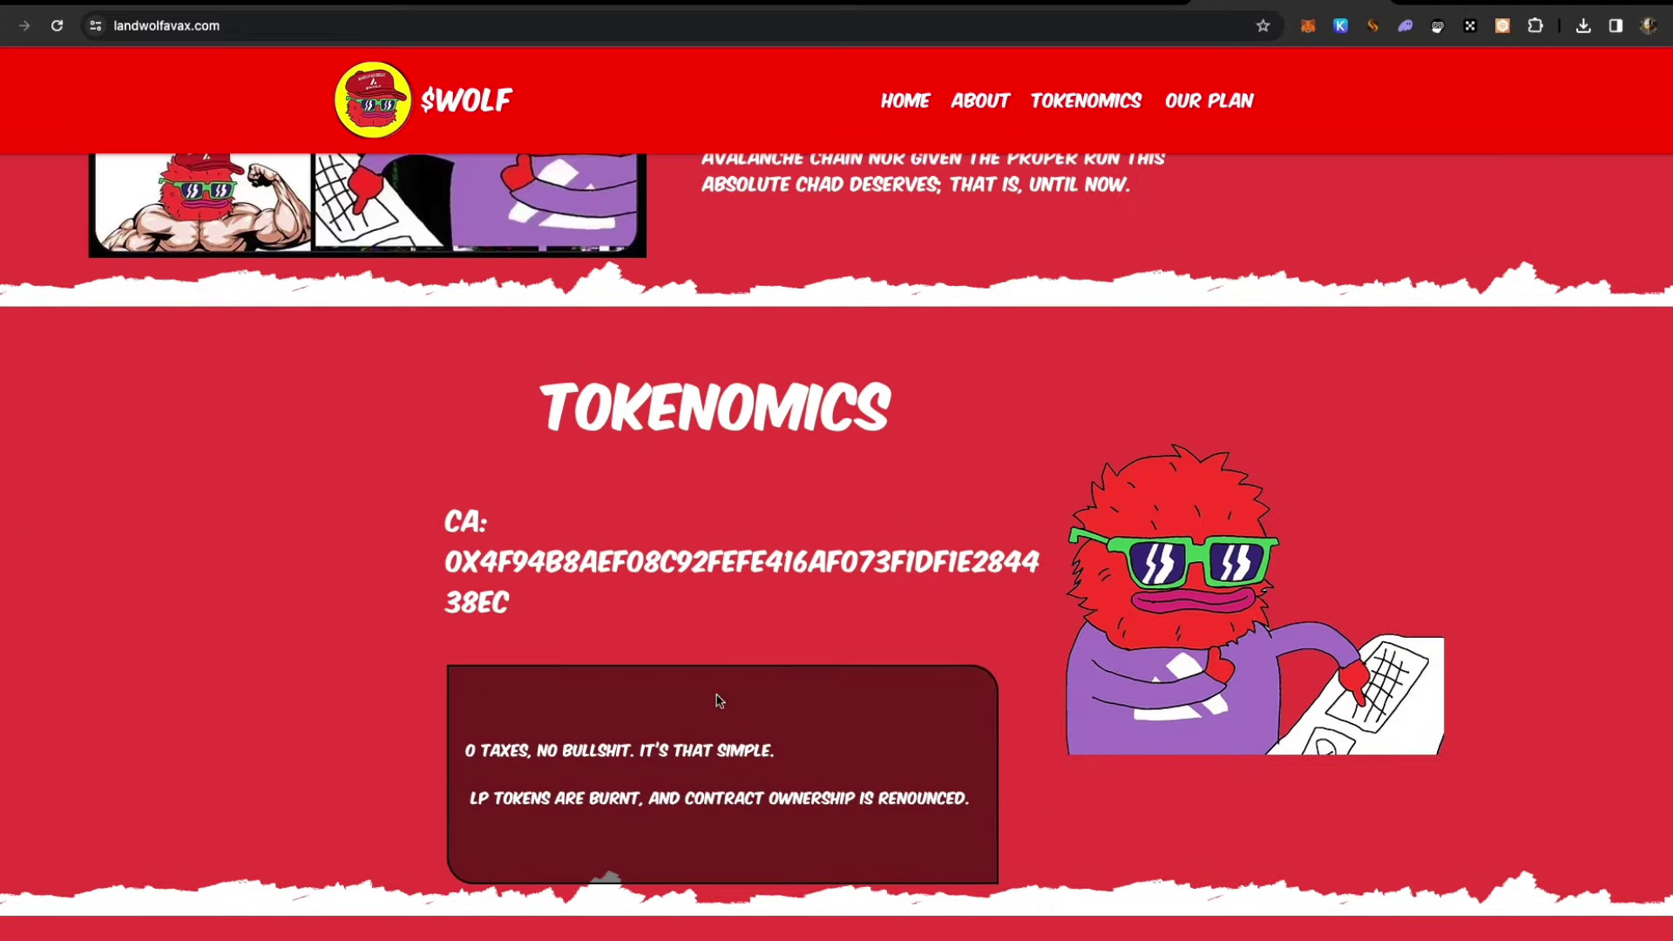
drag(445, 568, 556, 605)
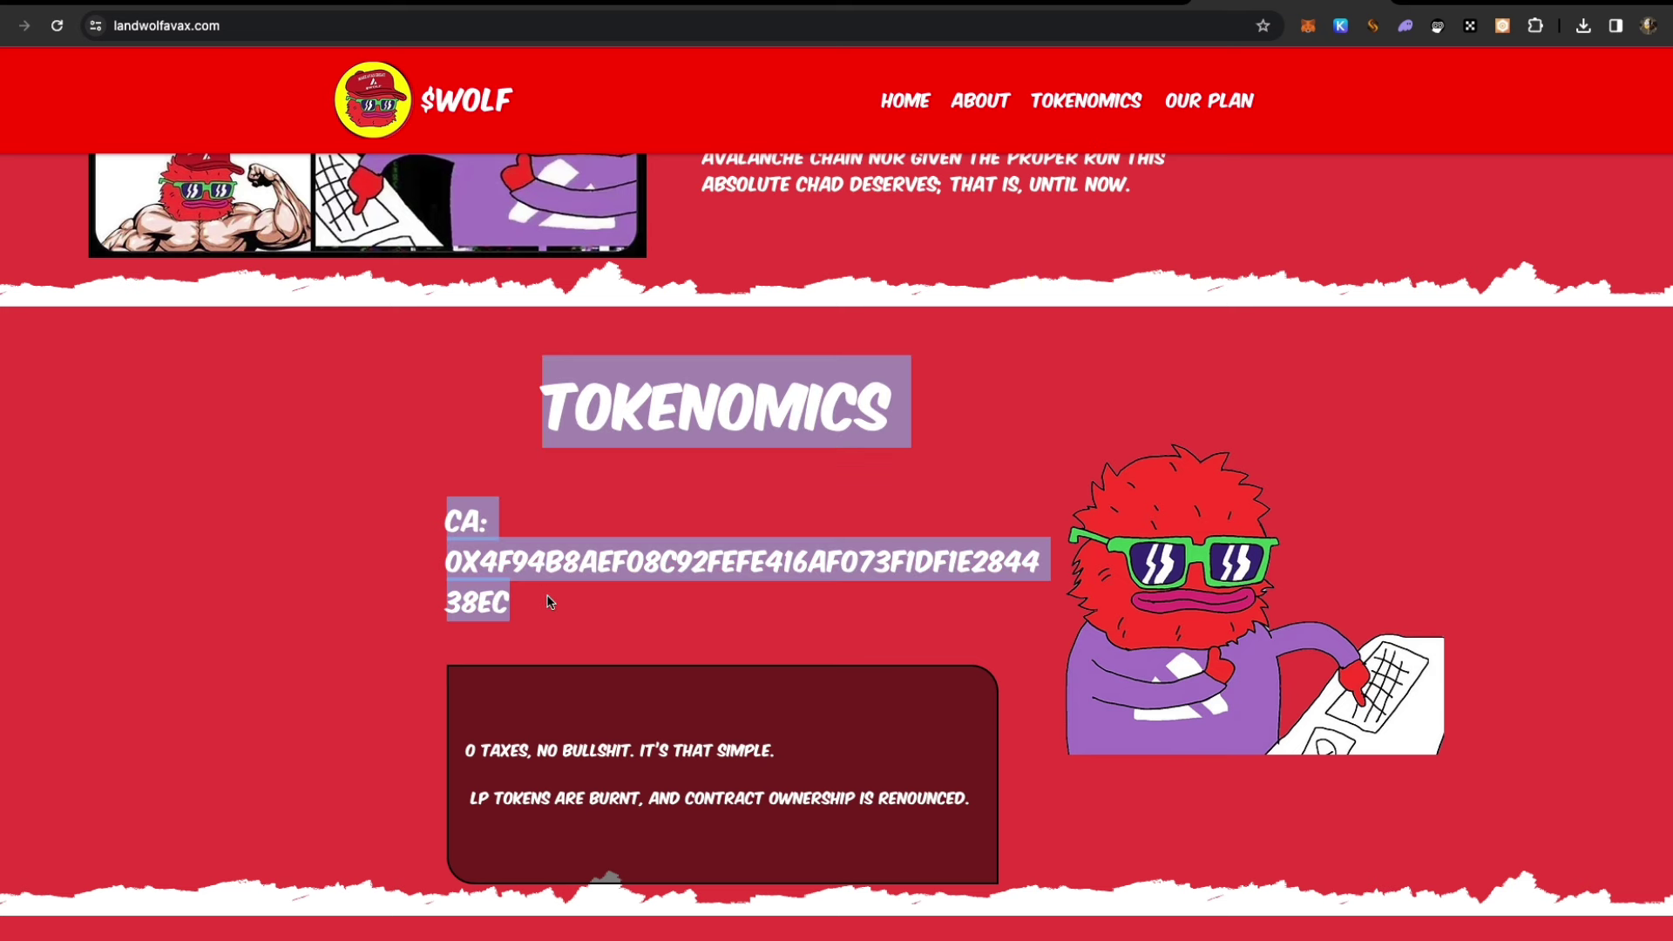
click(569, 453)
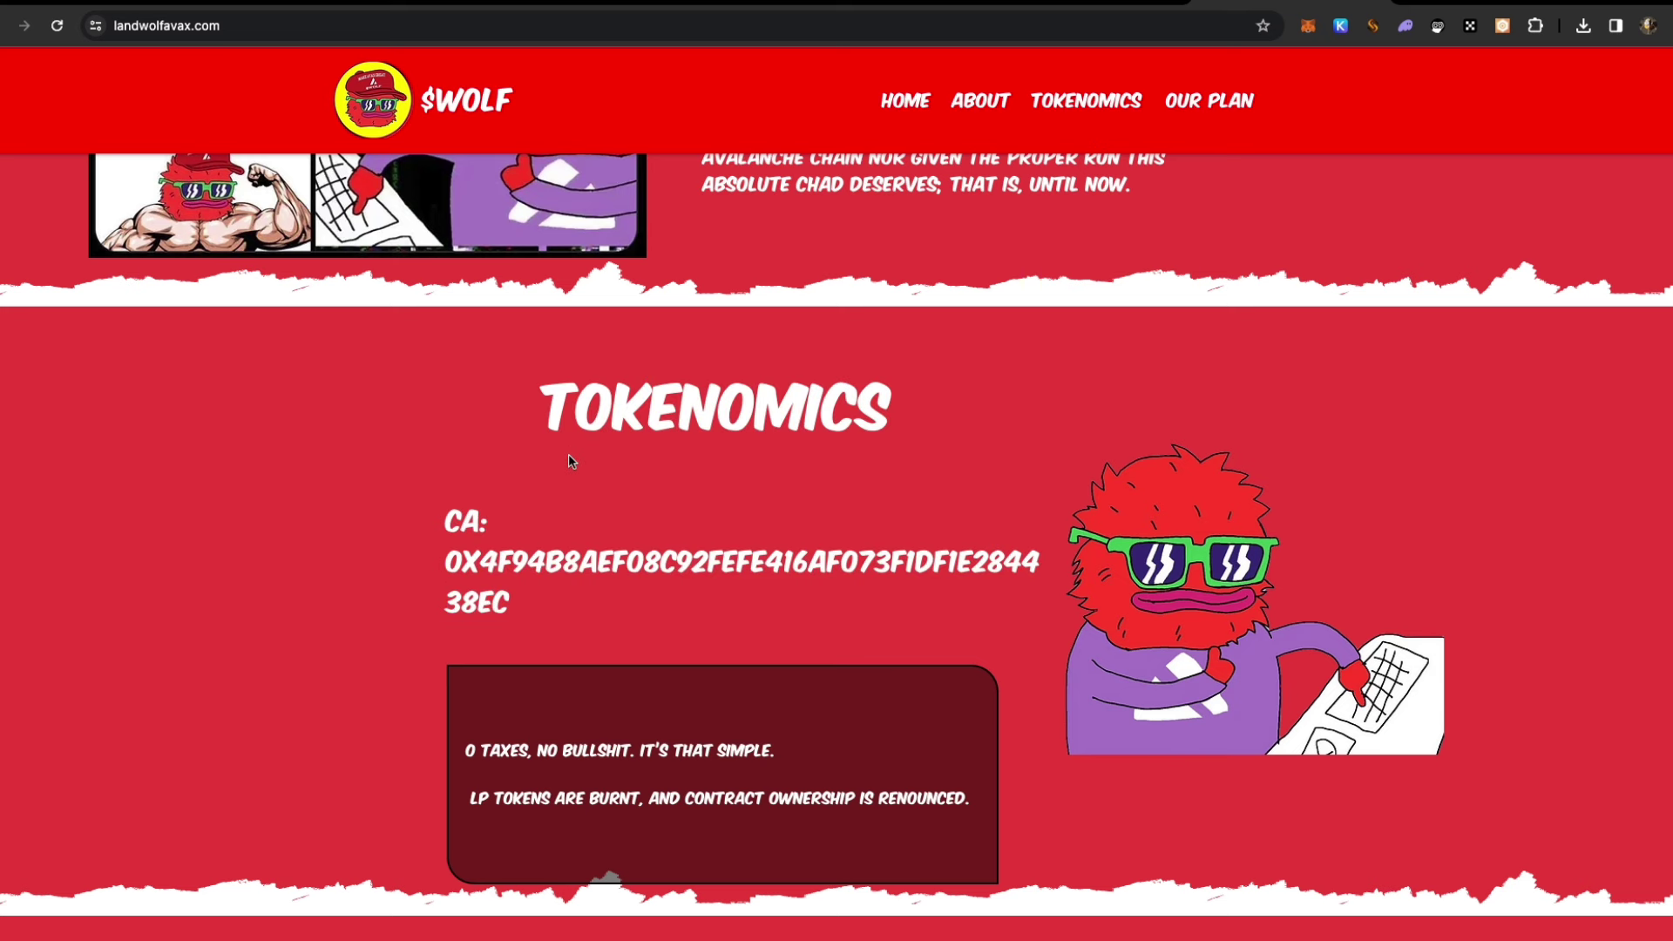
scroll(562, 478, down, 1)
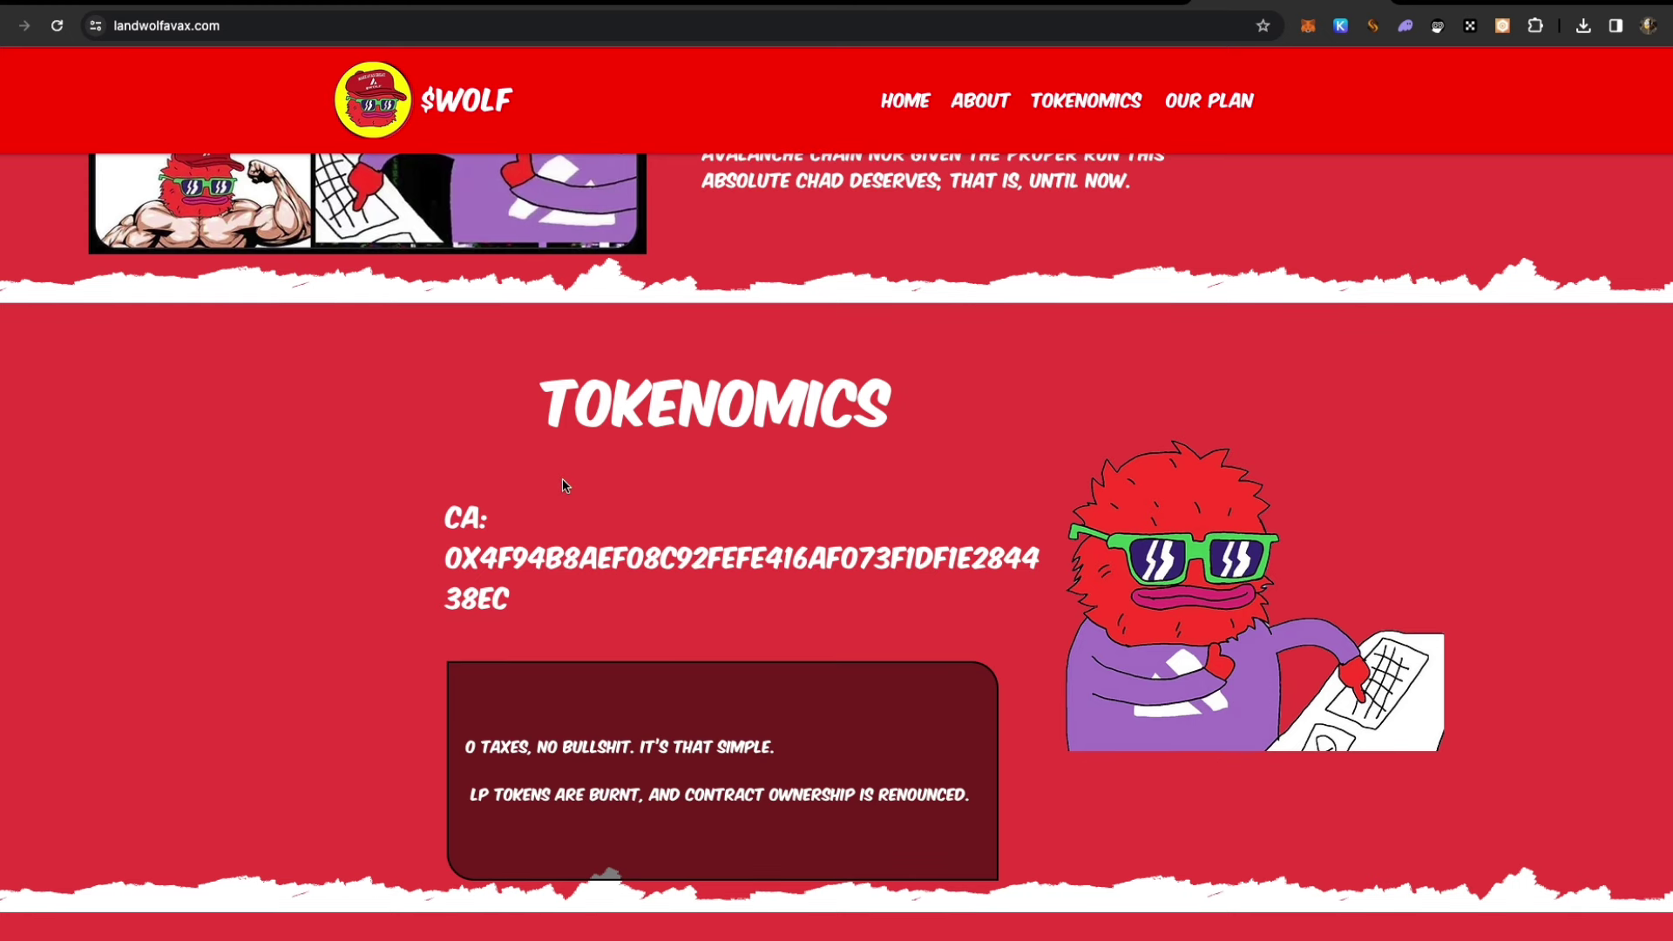
scroll(580, 507, down, 1)
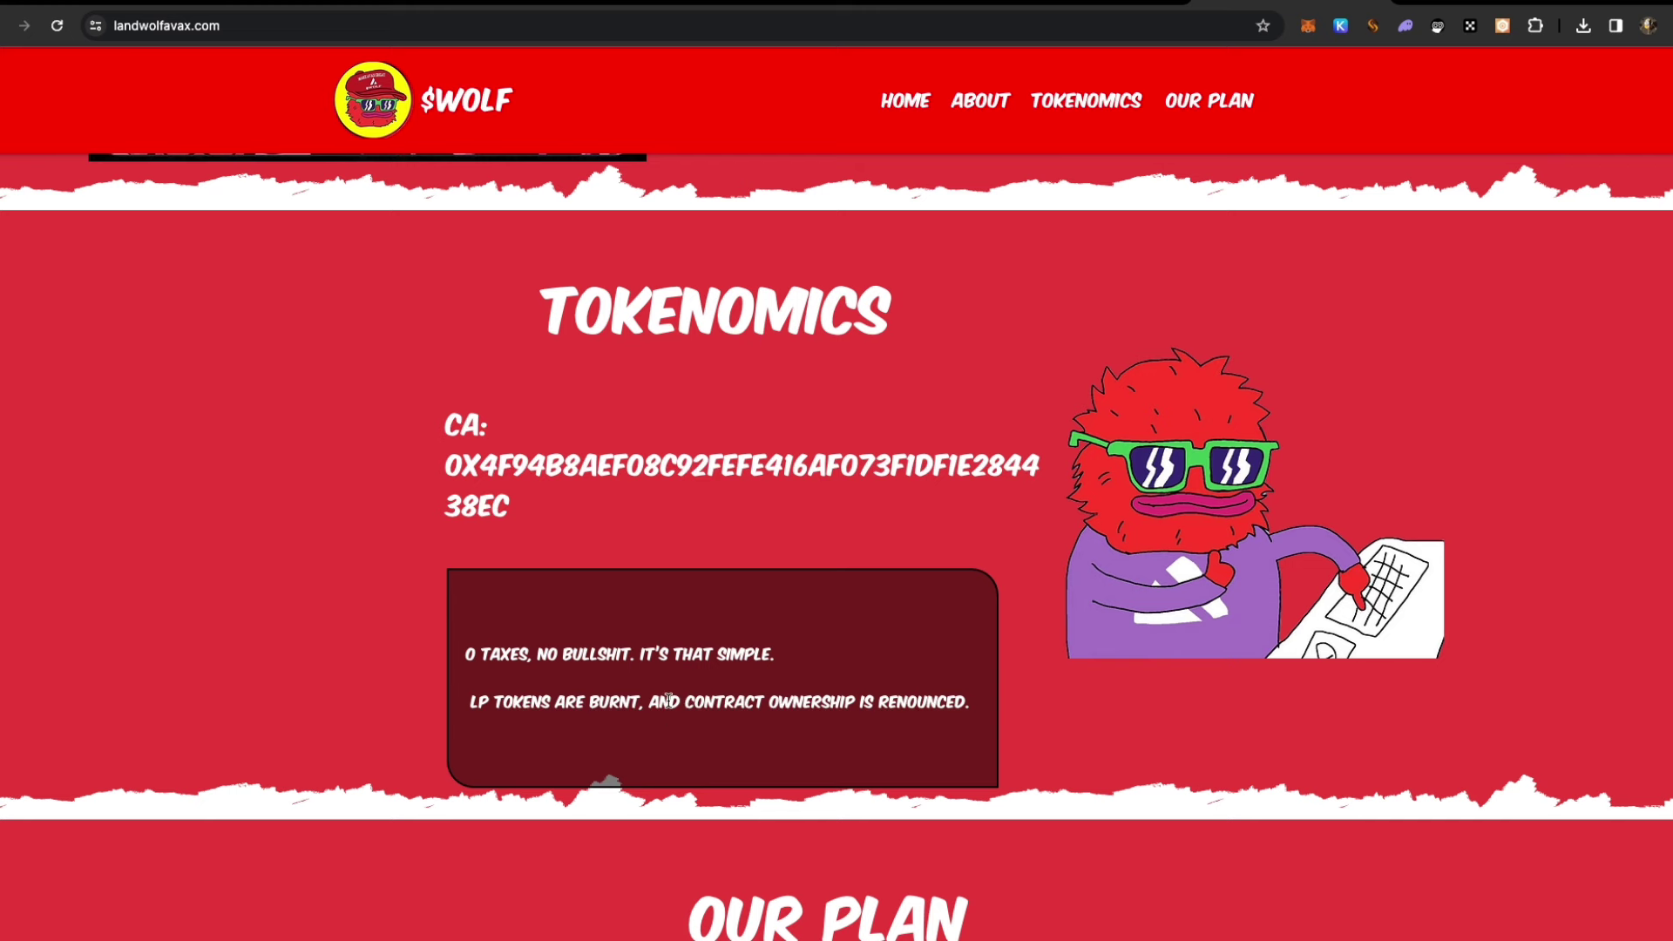
scroll(665, 693, down, 1)
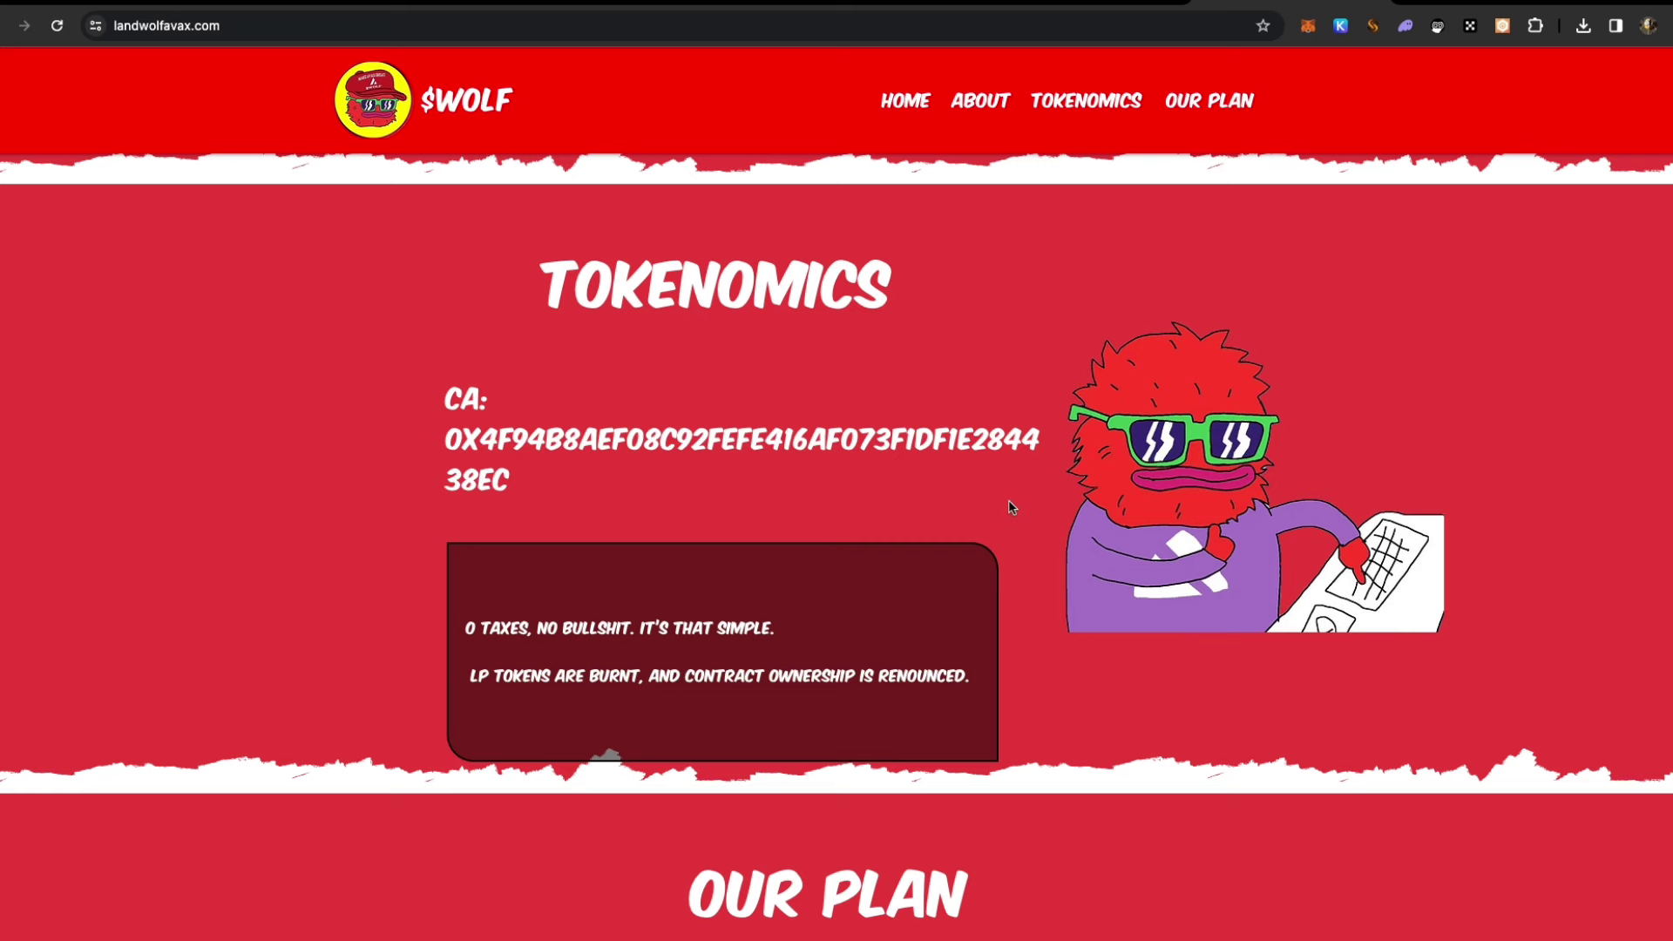
scroll(1009, 499, up, 8)
scroll(1031, 509, up, 5)
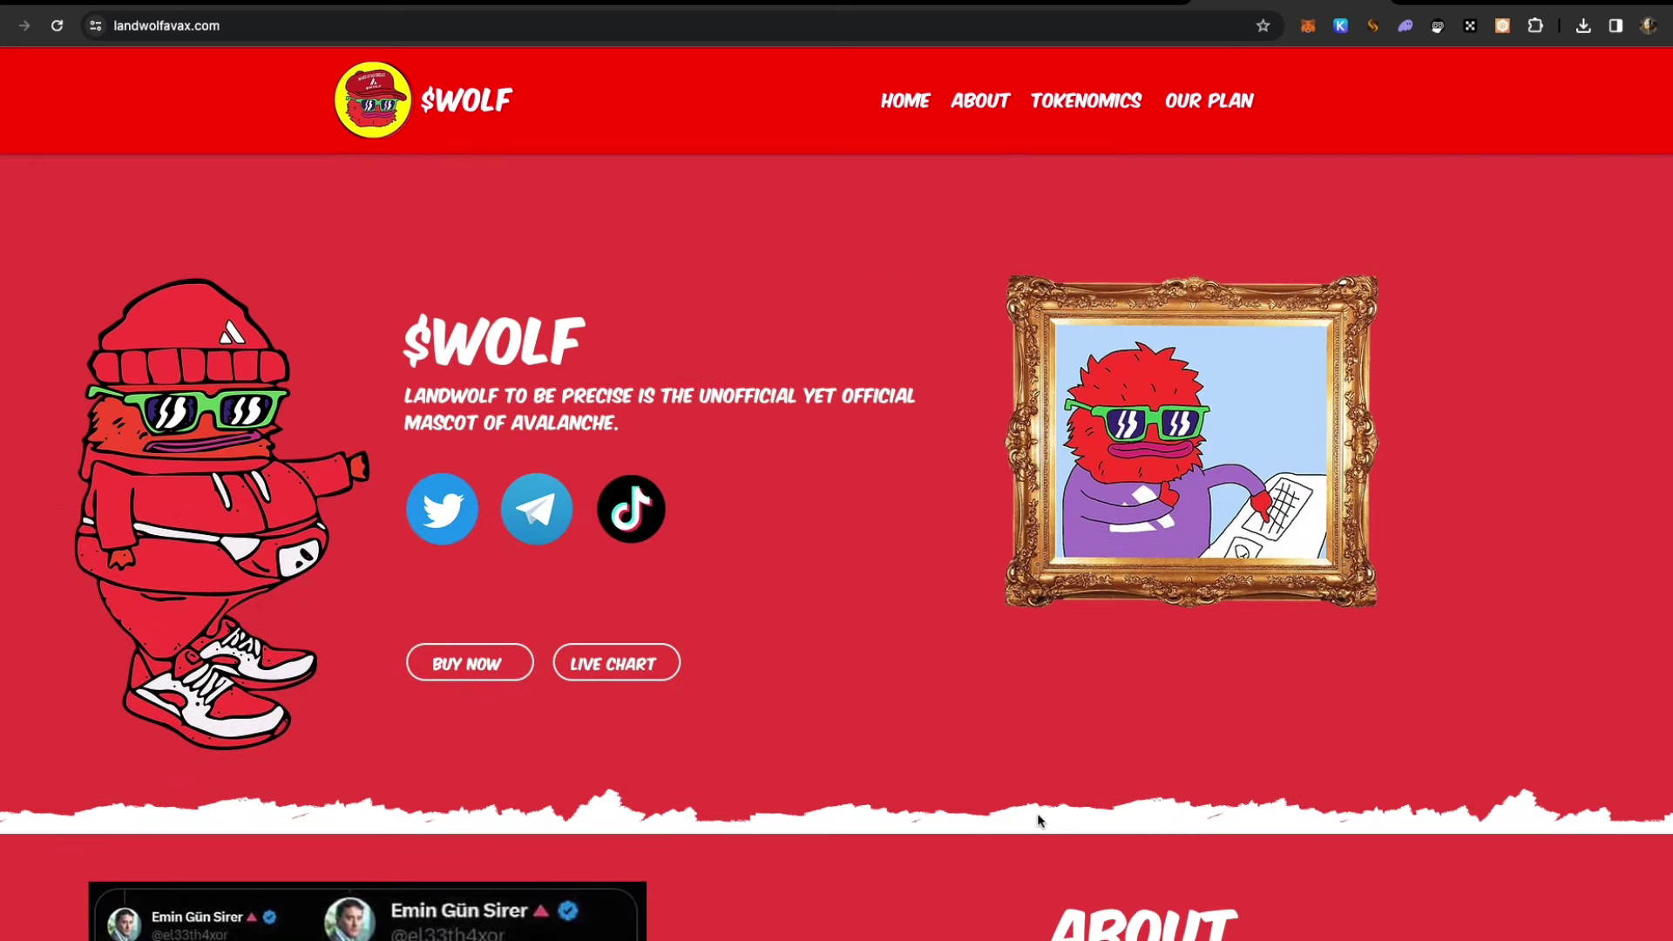
scroll(1037, 814, down, 10)
scroll(1060, 732, down, 8)
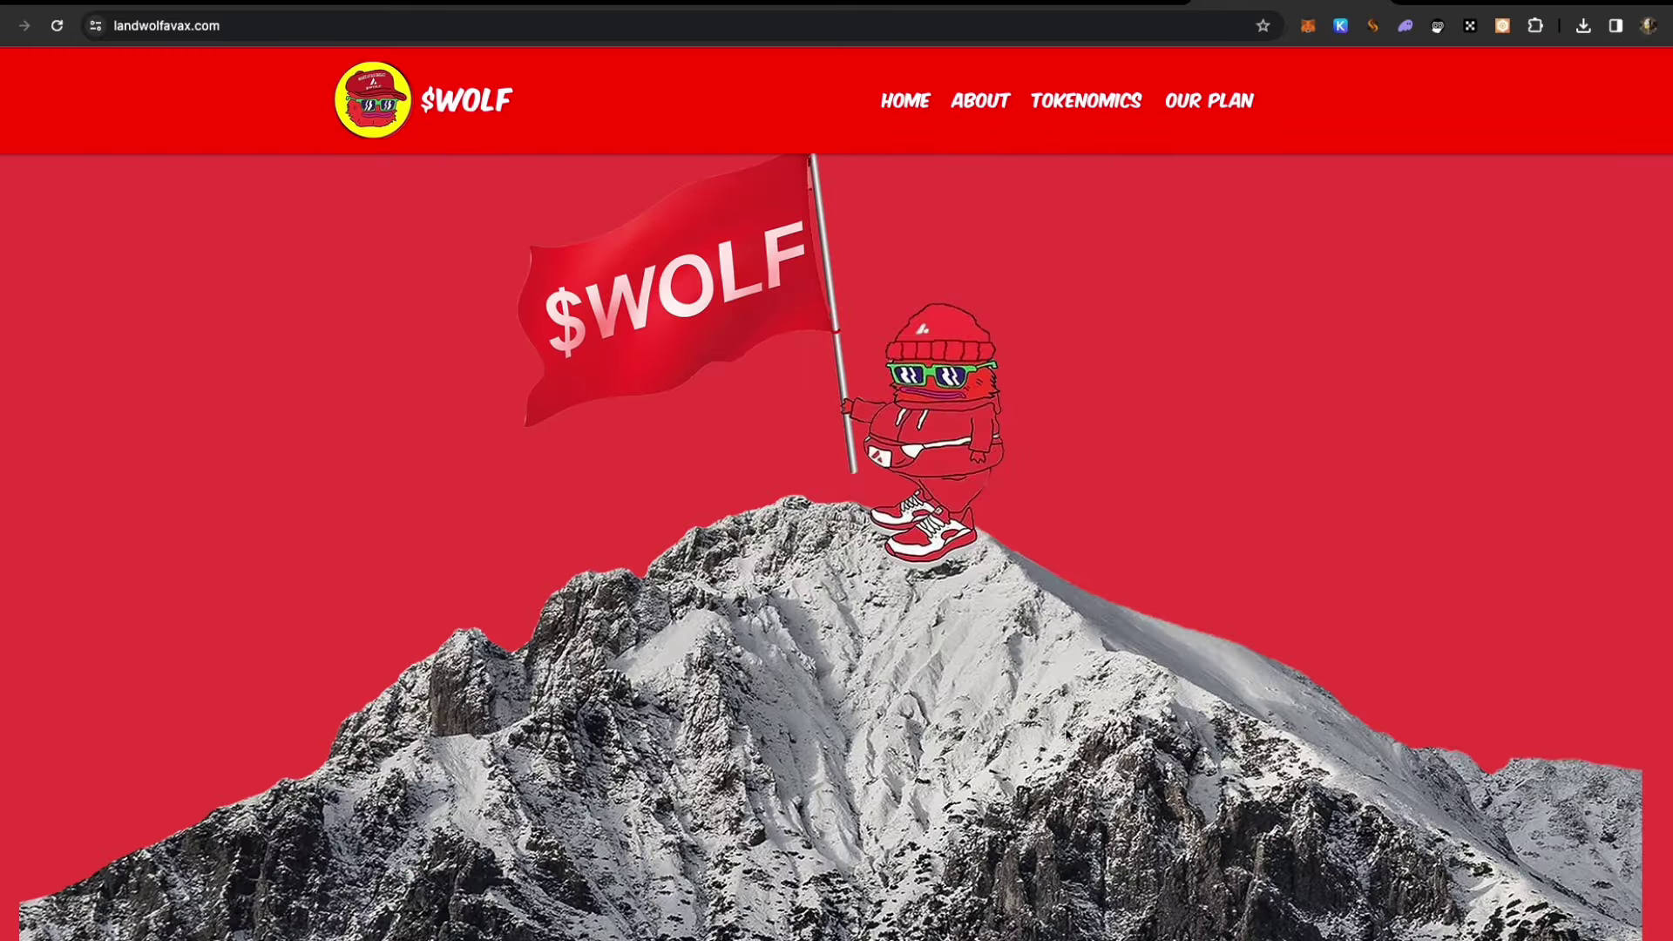
scroll(1070, 735, down, 5)
scroll(1097, 697, up, 15)
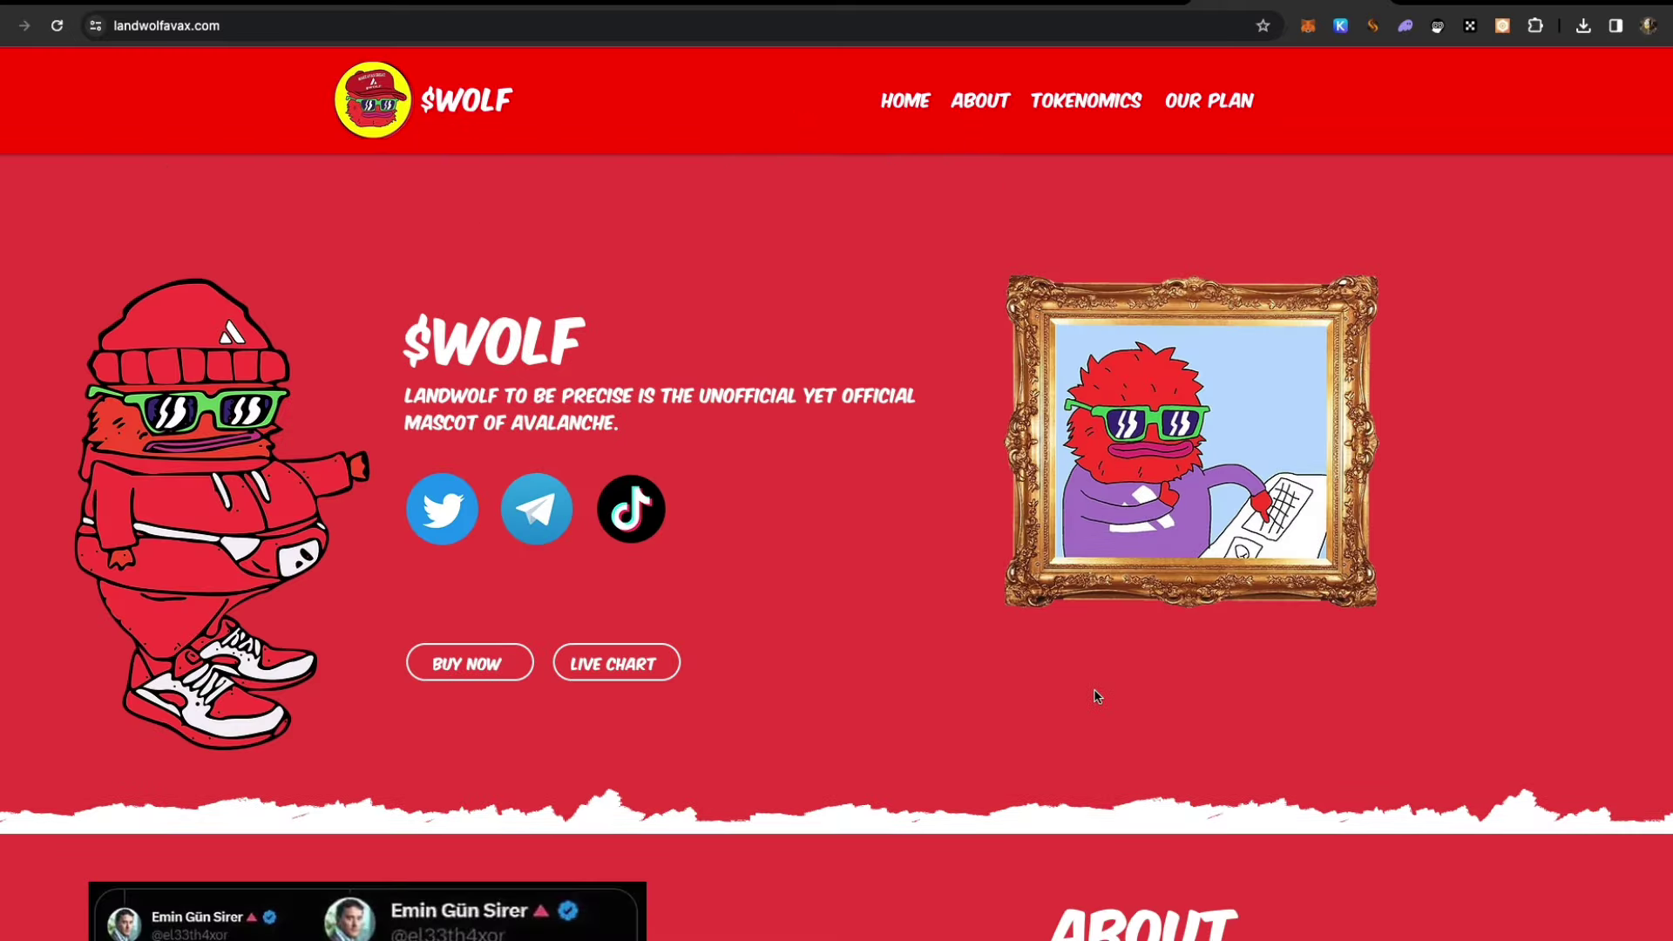
scroll(1097, 697, down, 15)
scroll(915, 719, up, 10)
scroll(757, 766, up, 5)
Go back to the coinmarketcap.com Coq Inu (COQ) tab.
key(ctrl+Tab)
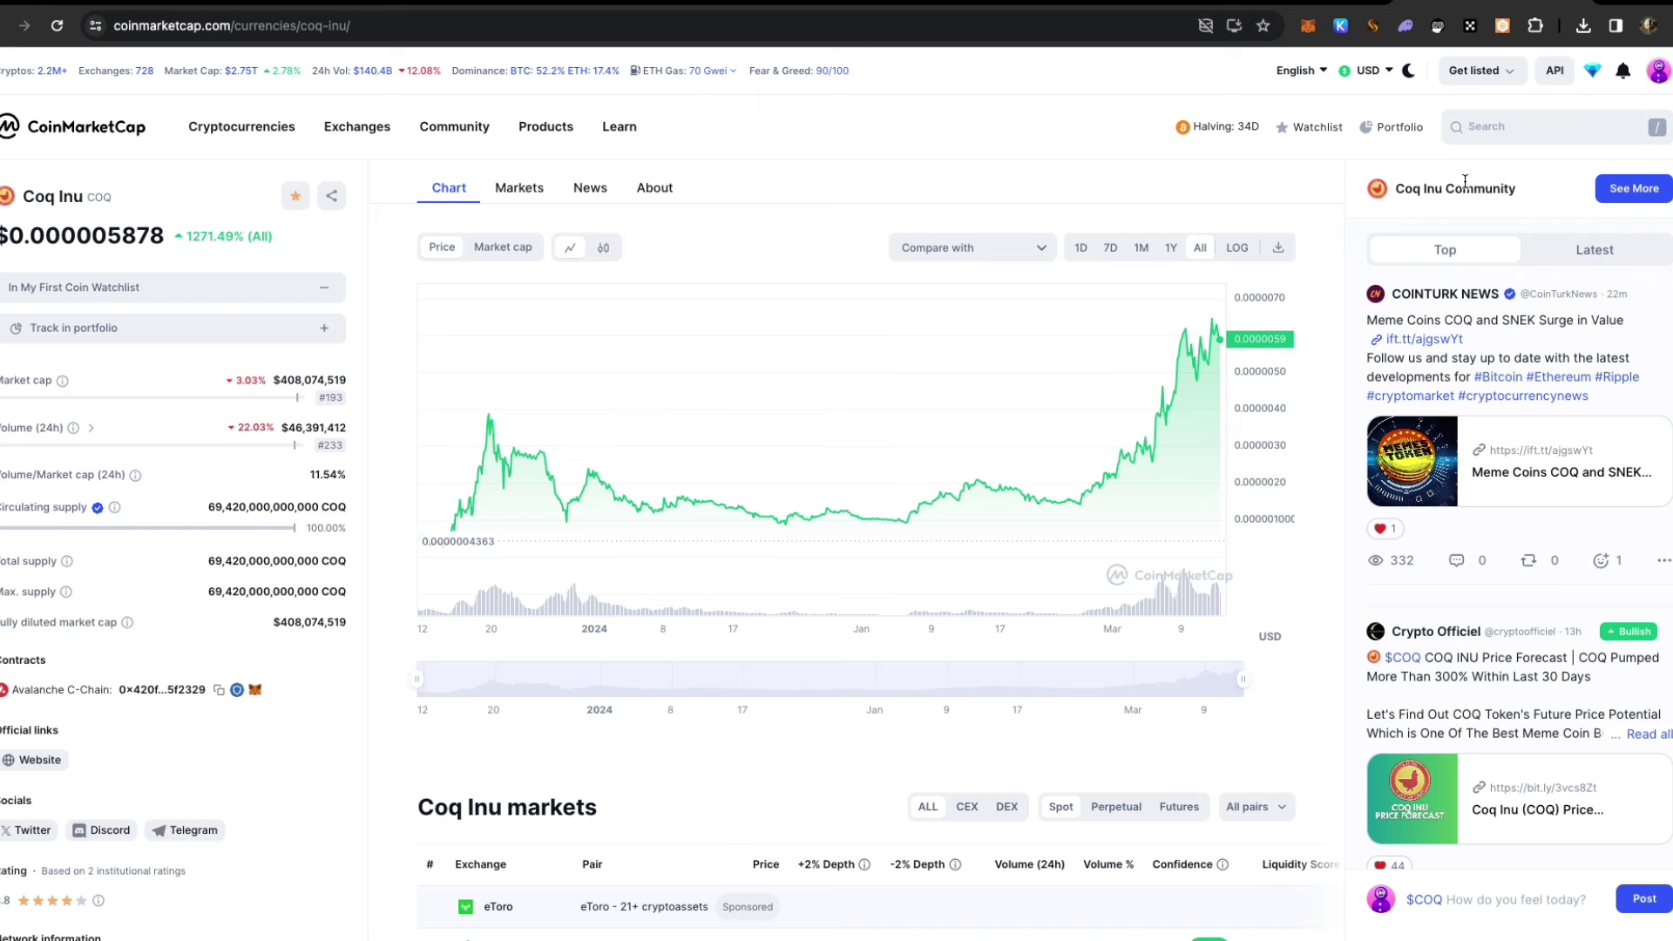
View dogwifhat's 7D and All charts, then go back to the CoinMarketCap homepage.
click(1501, 151)
click(1480, 451)
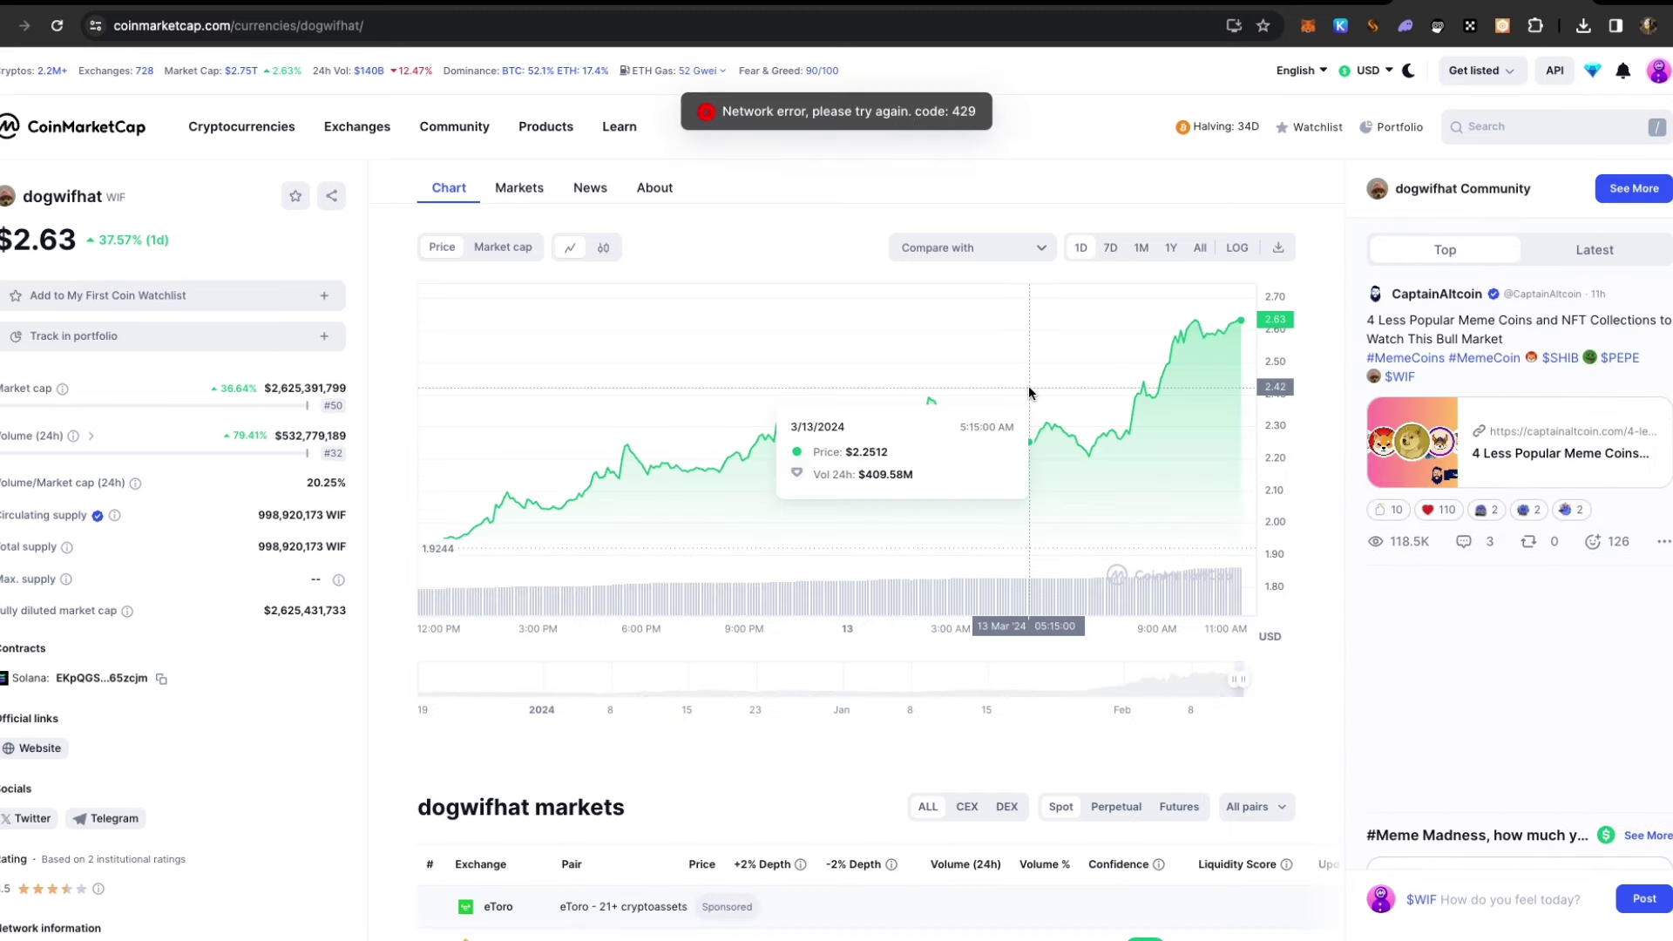
click(1112, 248)
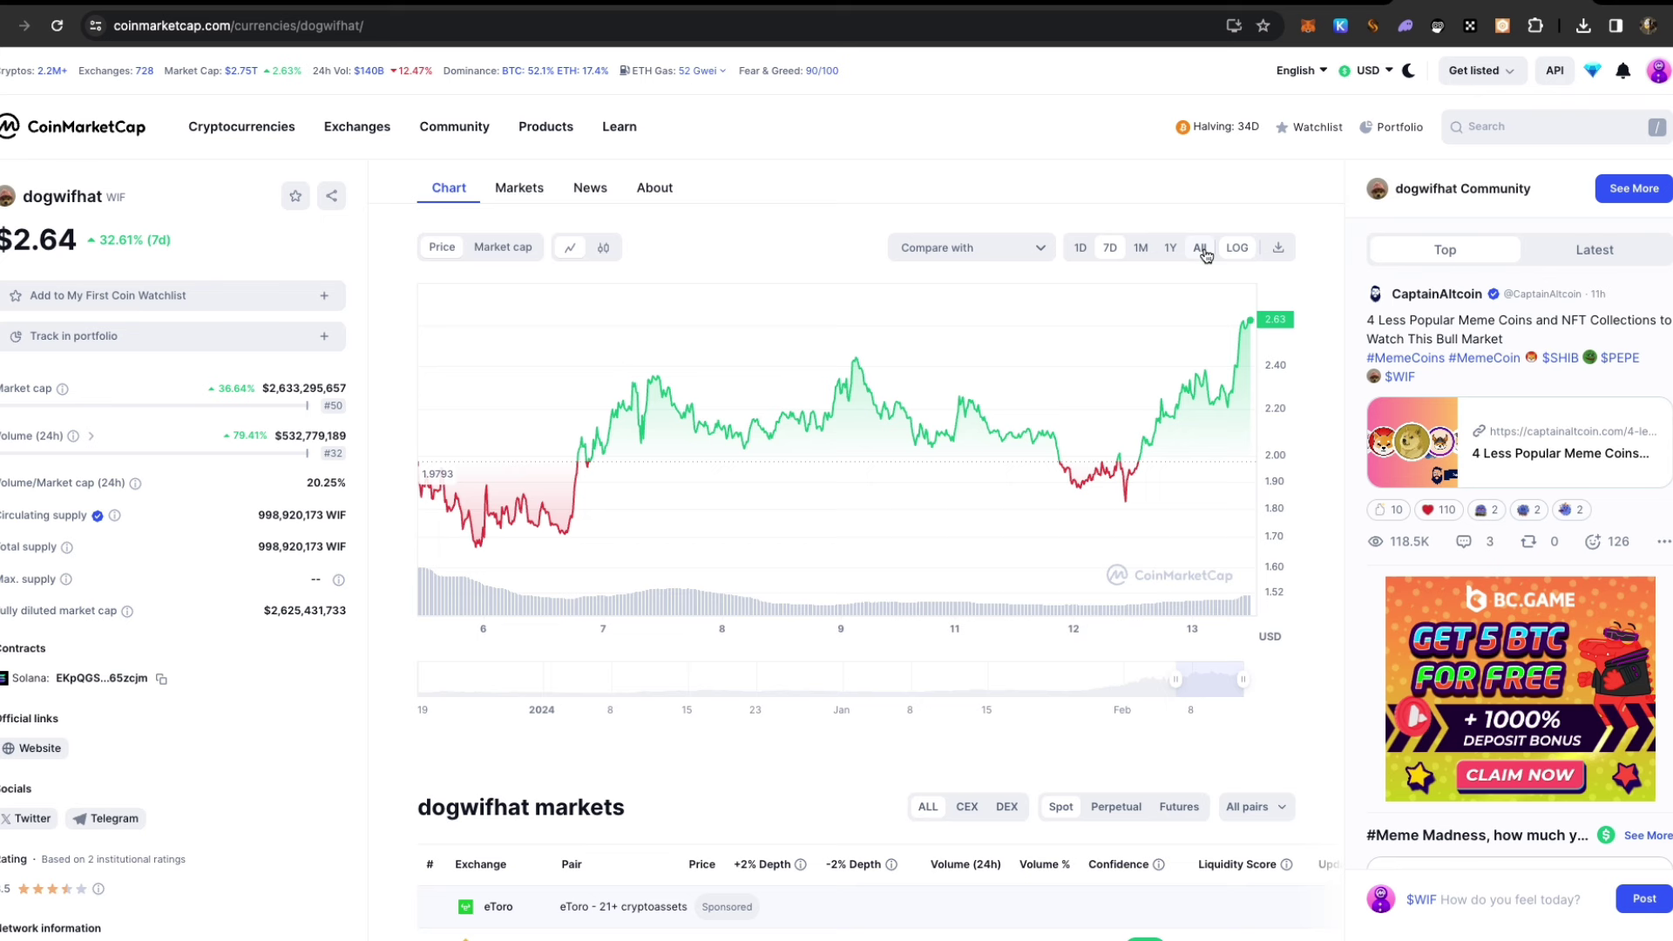
click(1201, 248)
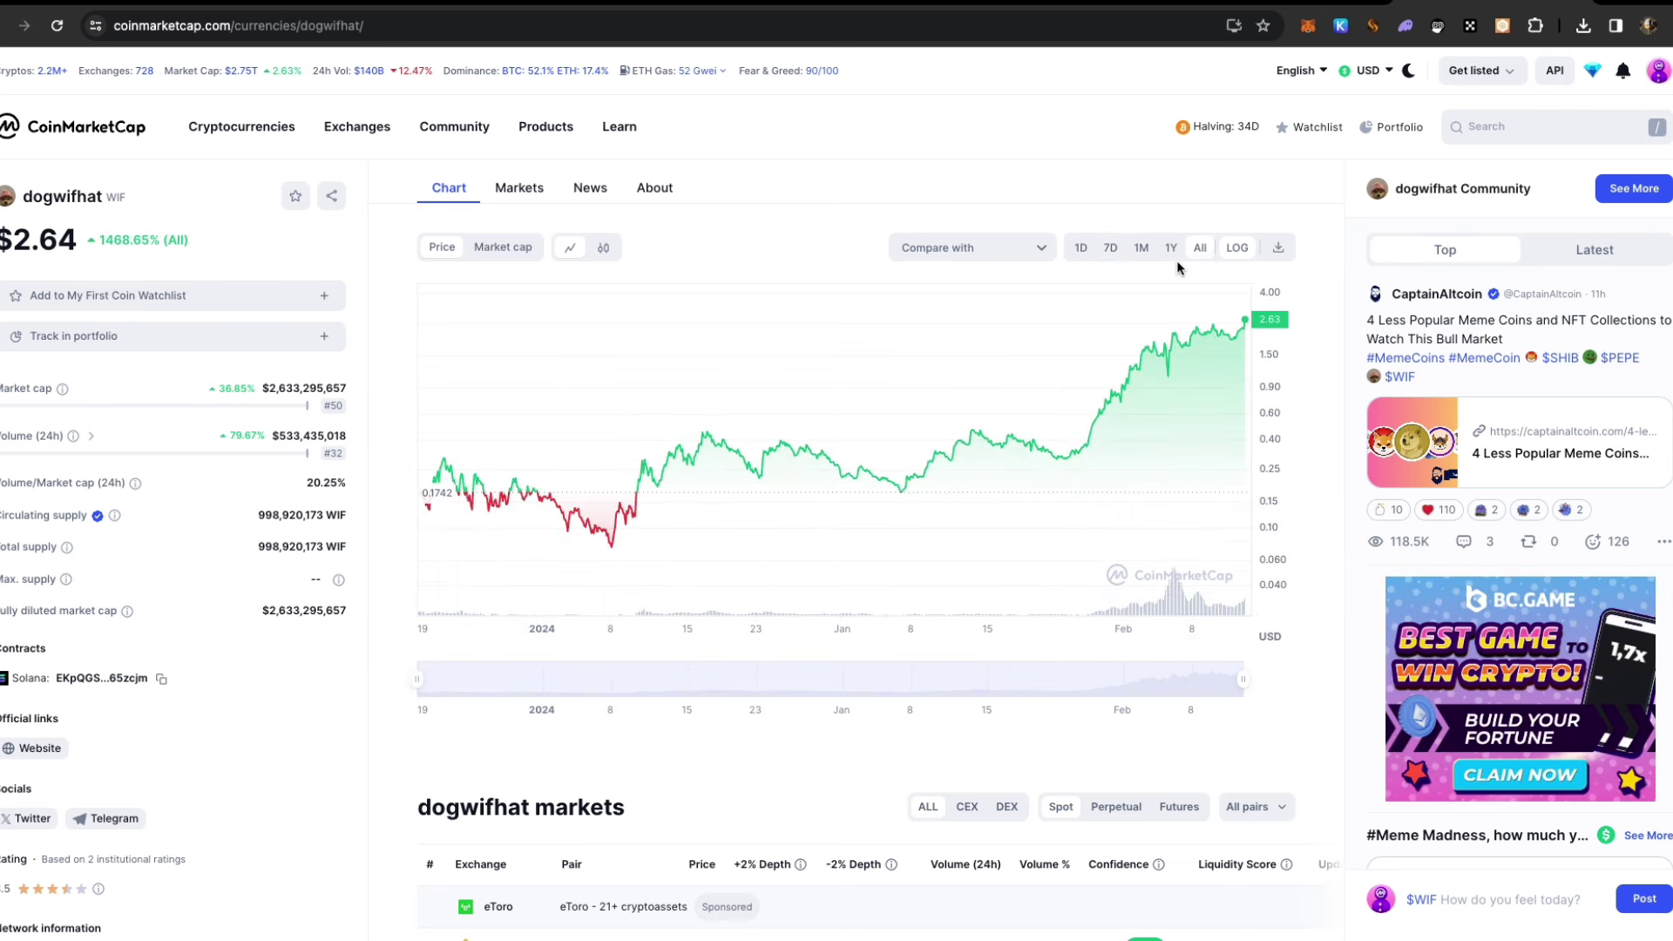
mouse_move(1014, 445)
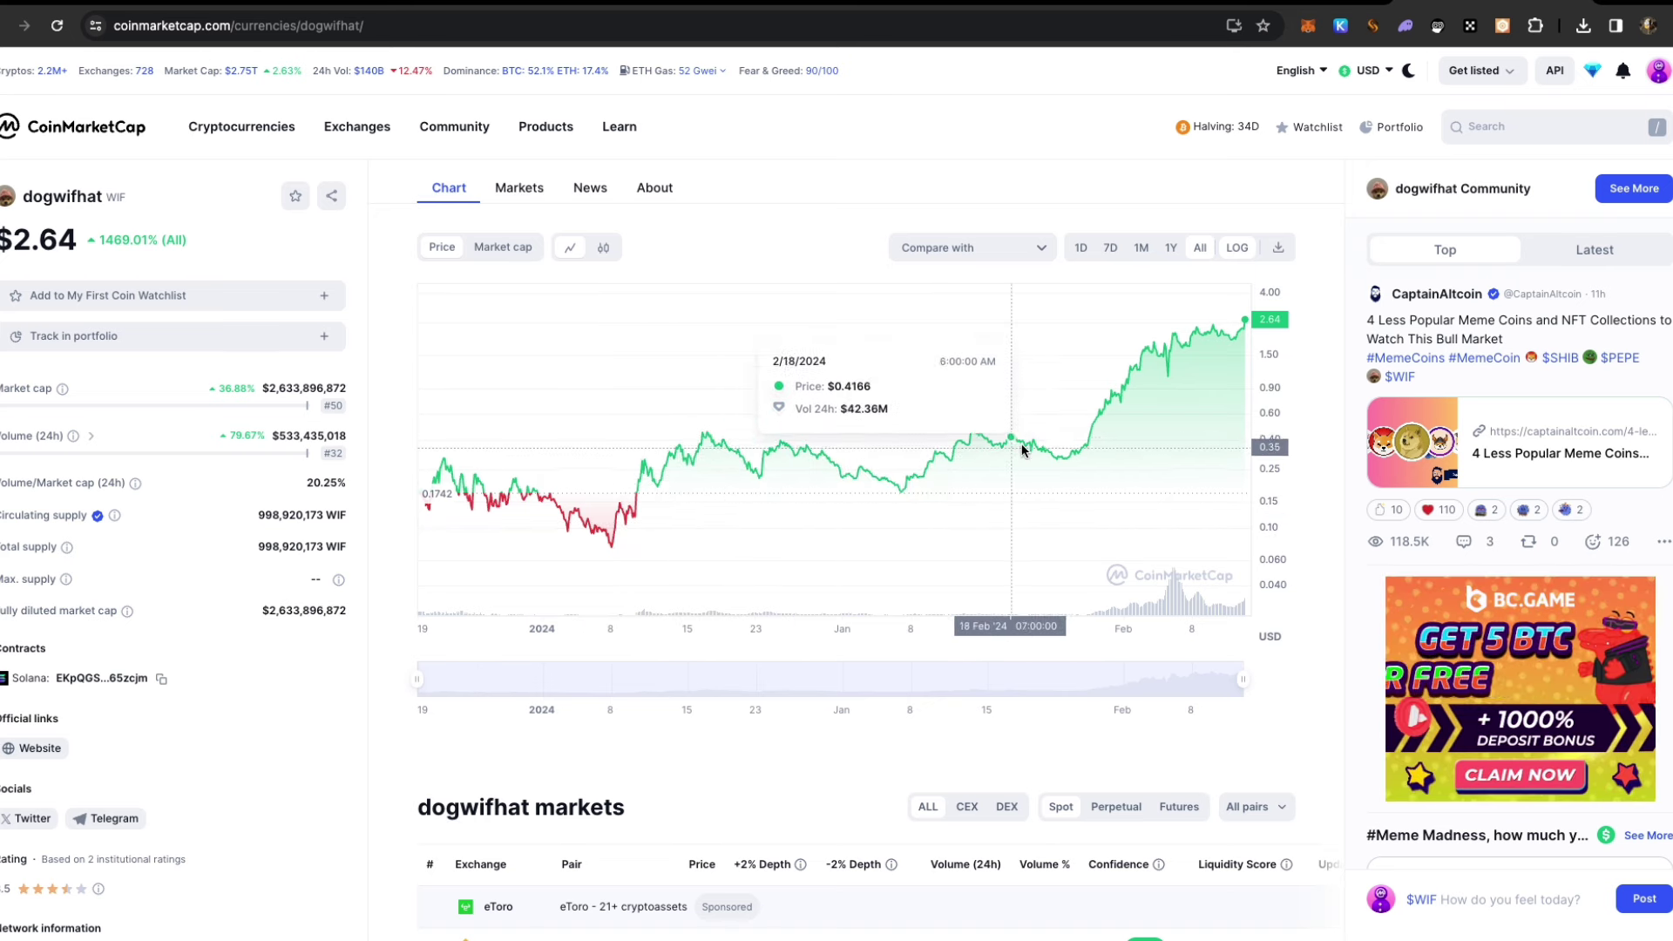
click(63, 131)
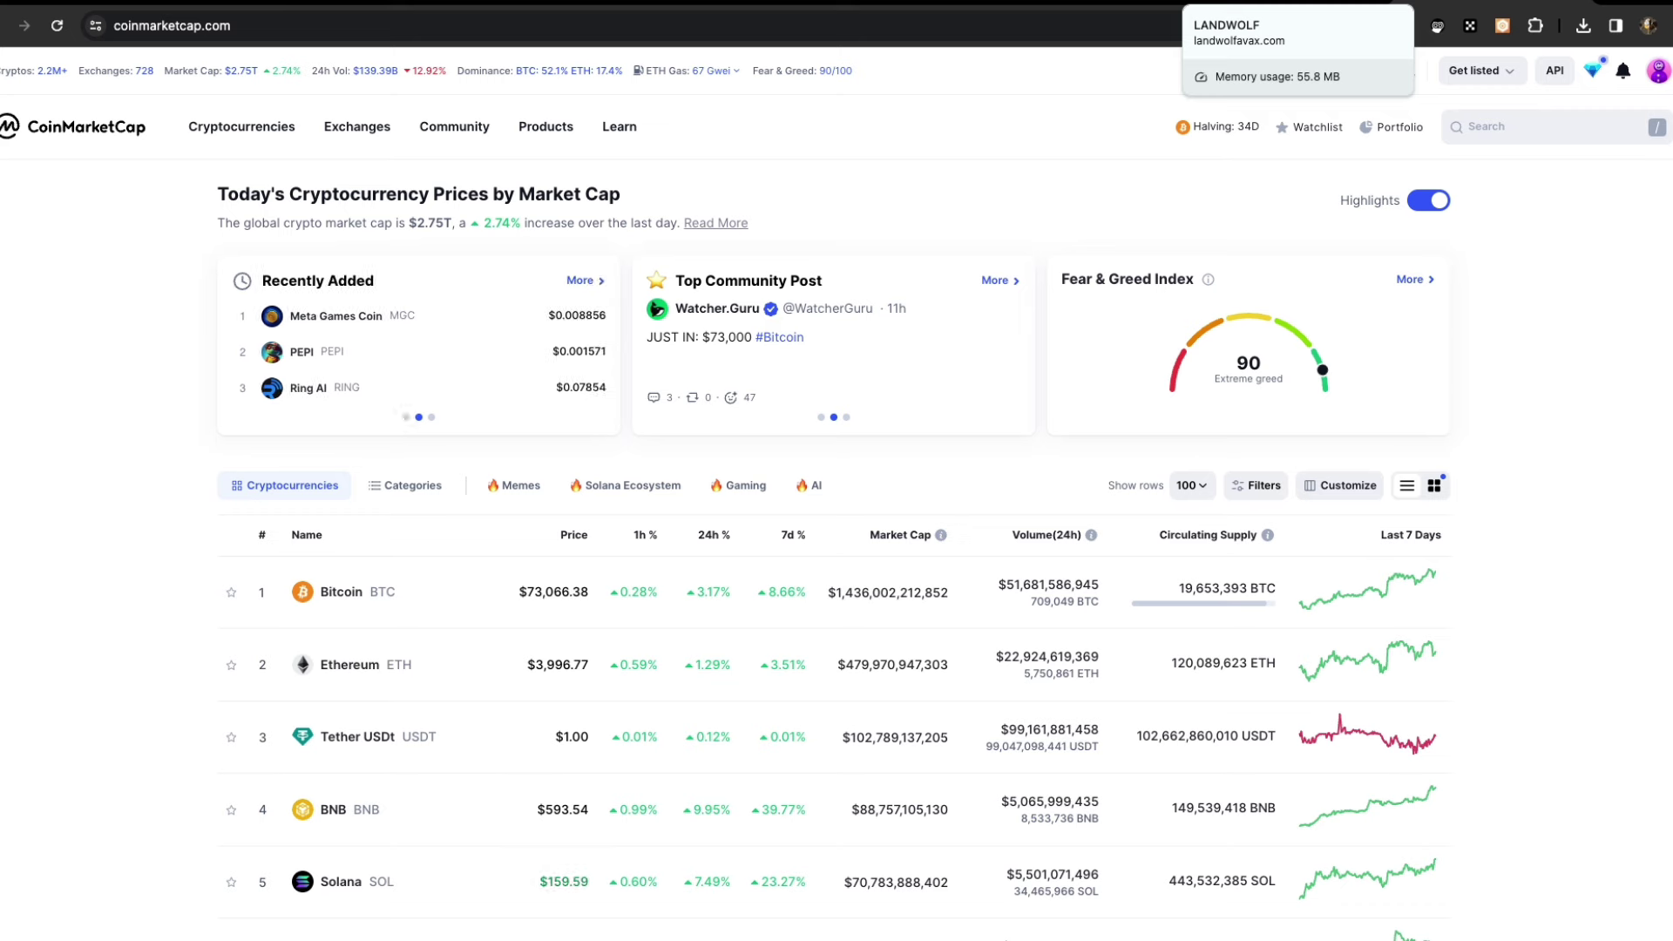
Go to the landwolfavax.com tab showing the Landwolf mascot hero.
key(ctrl+Tab)
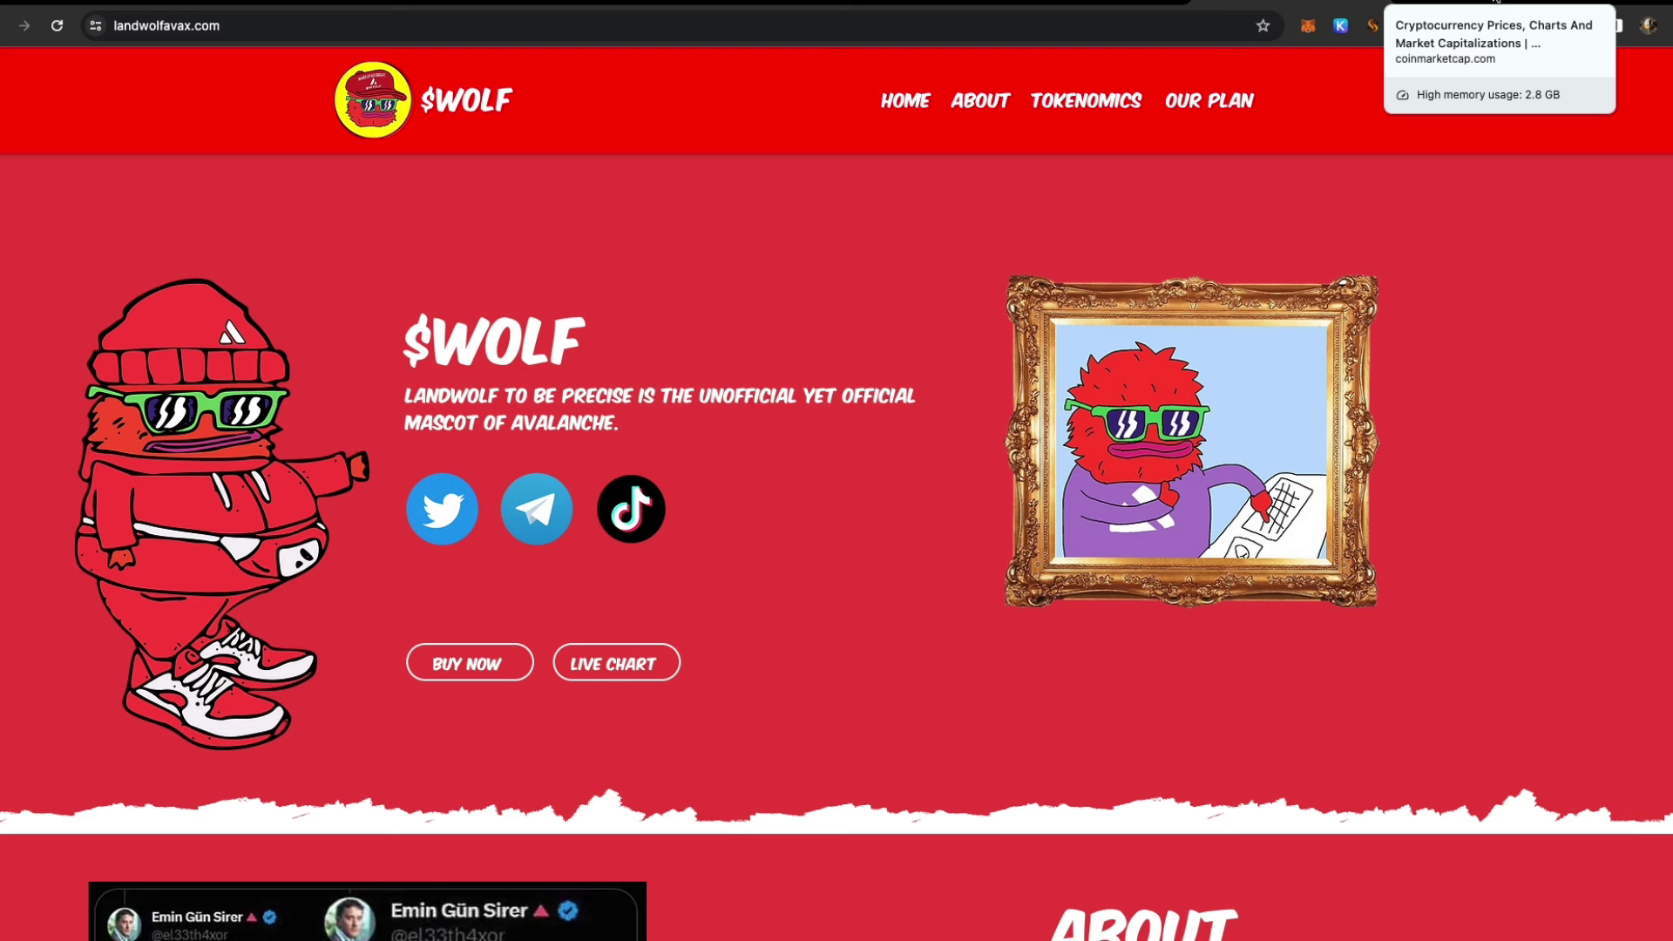
Go to the CoinMarketCap tab, then return to the $WOLF site.
click(1500, 8)
key(ctrl+Tab)
click(1098, 19)
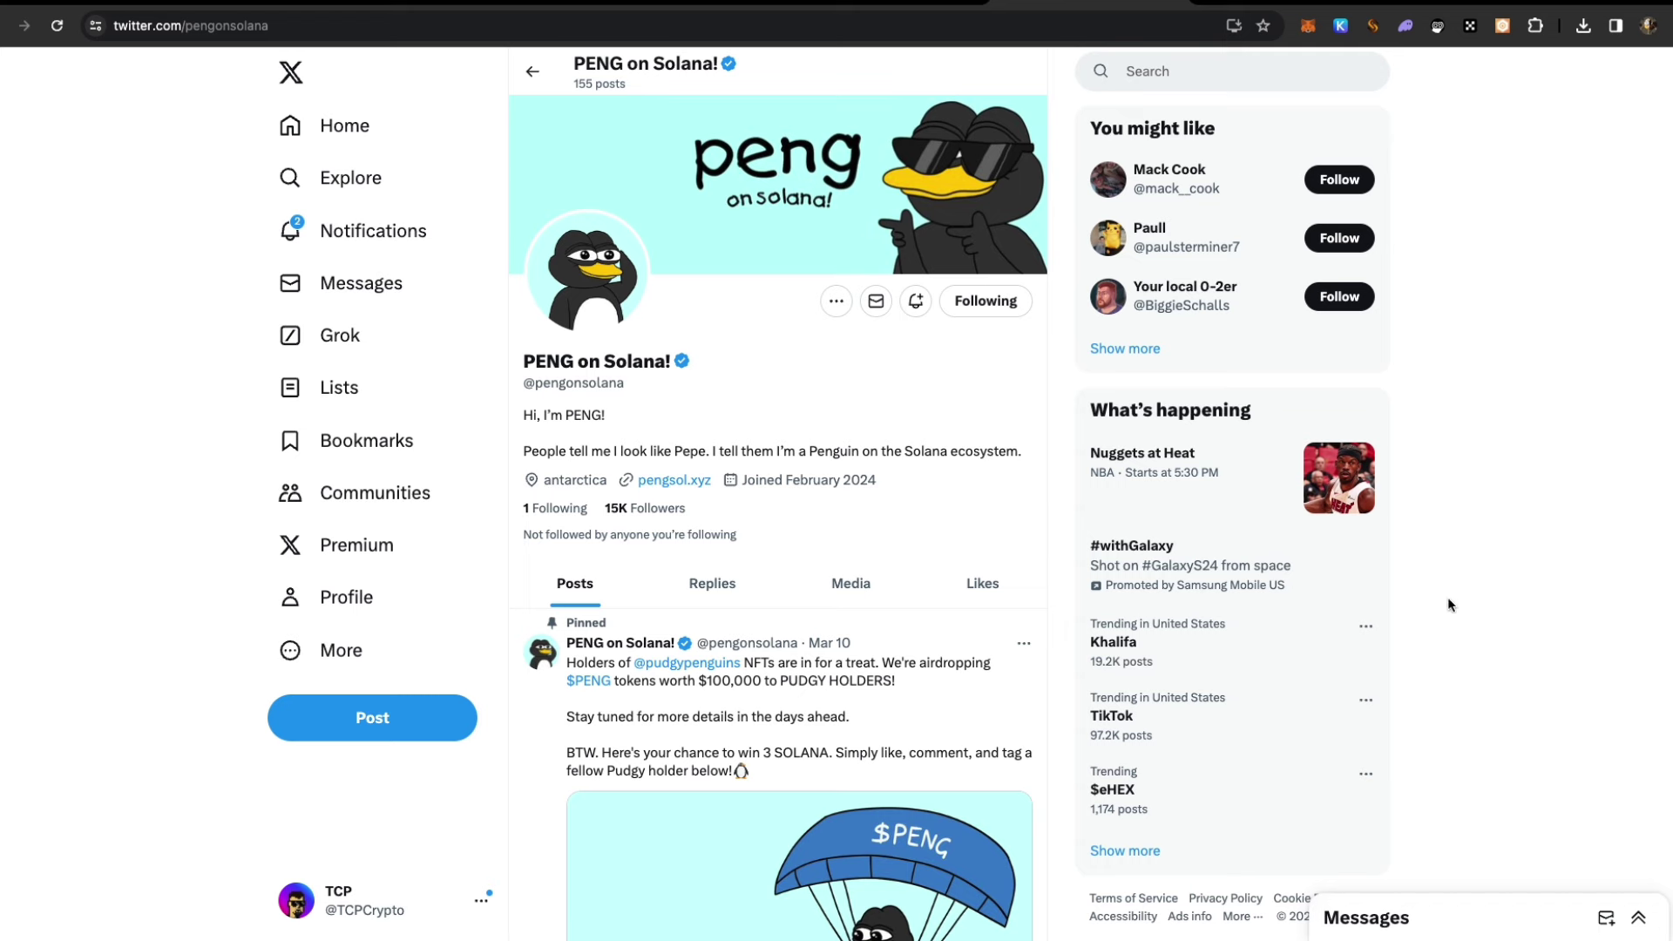
scroll(914, 549, down, 5)
scroll(903, 518, down, 3)
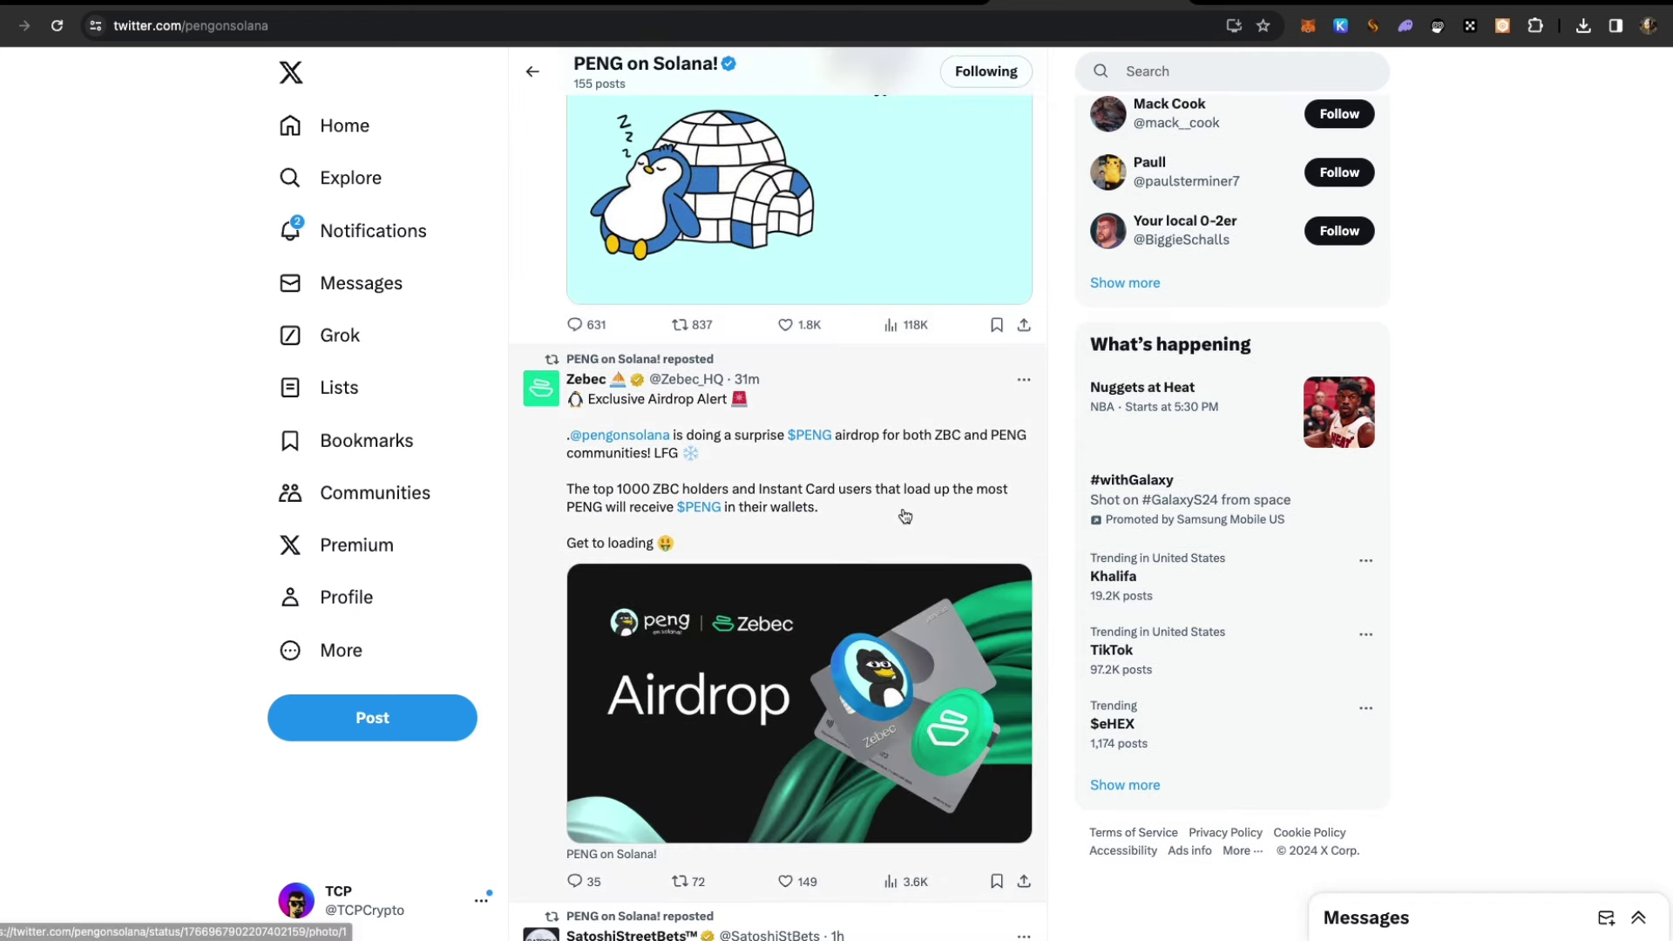
scroll(887, 600, down, 1)
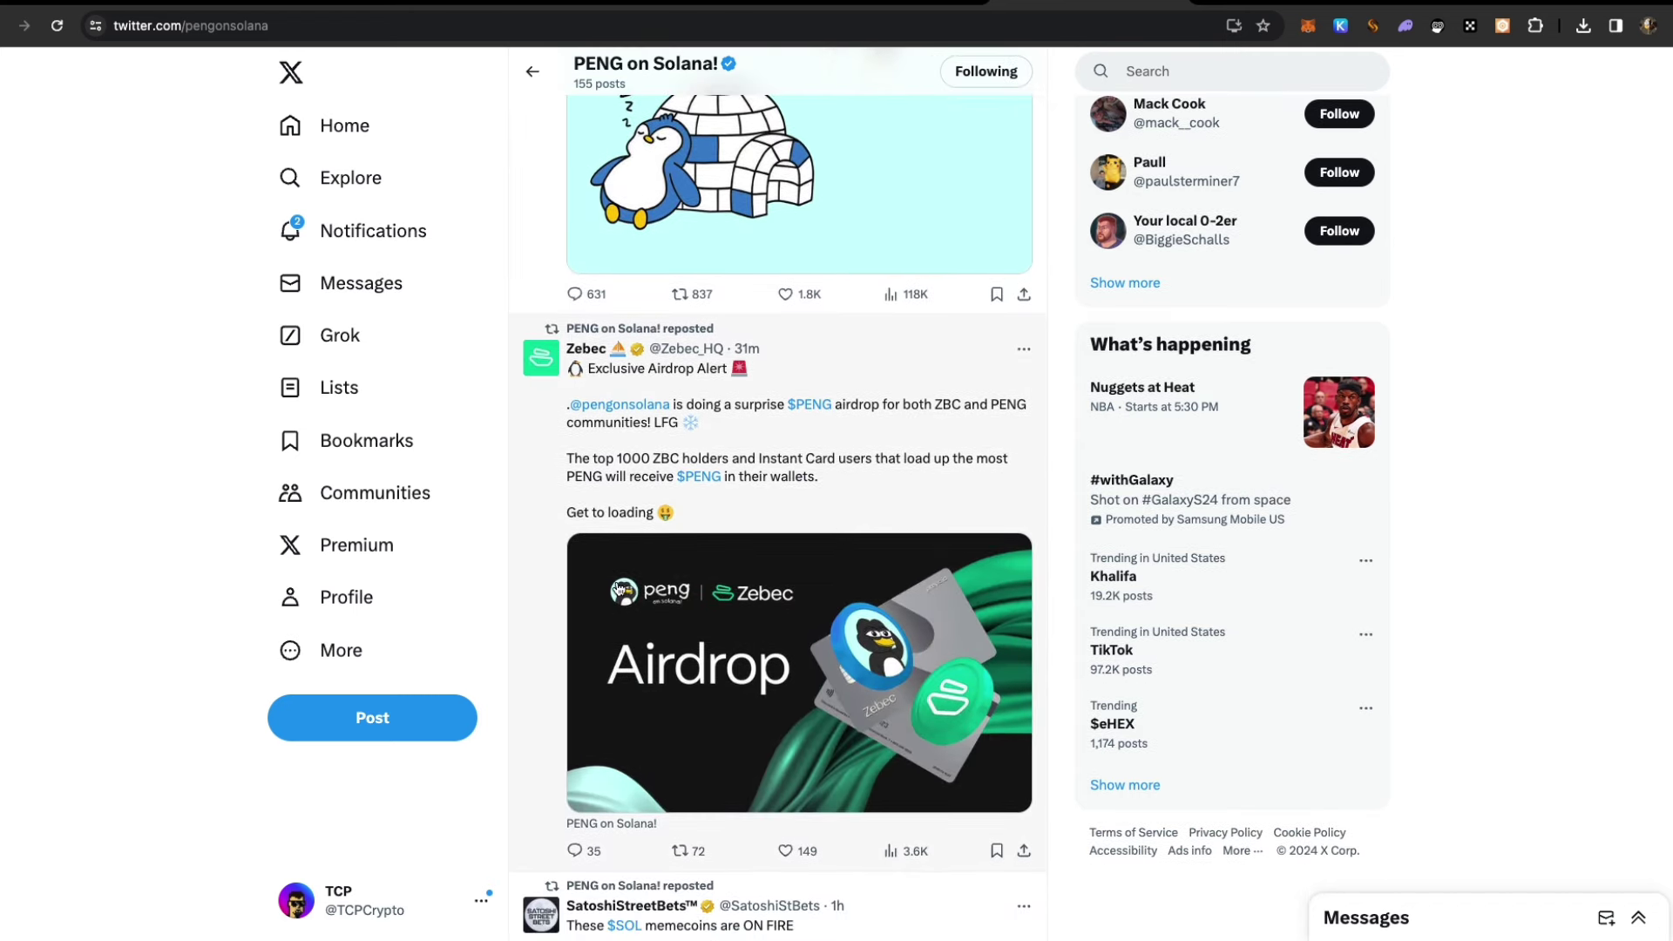
scroll(837, 641, down, 1)
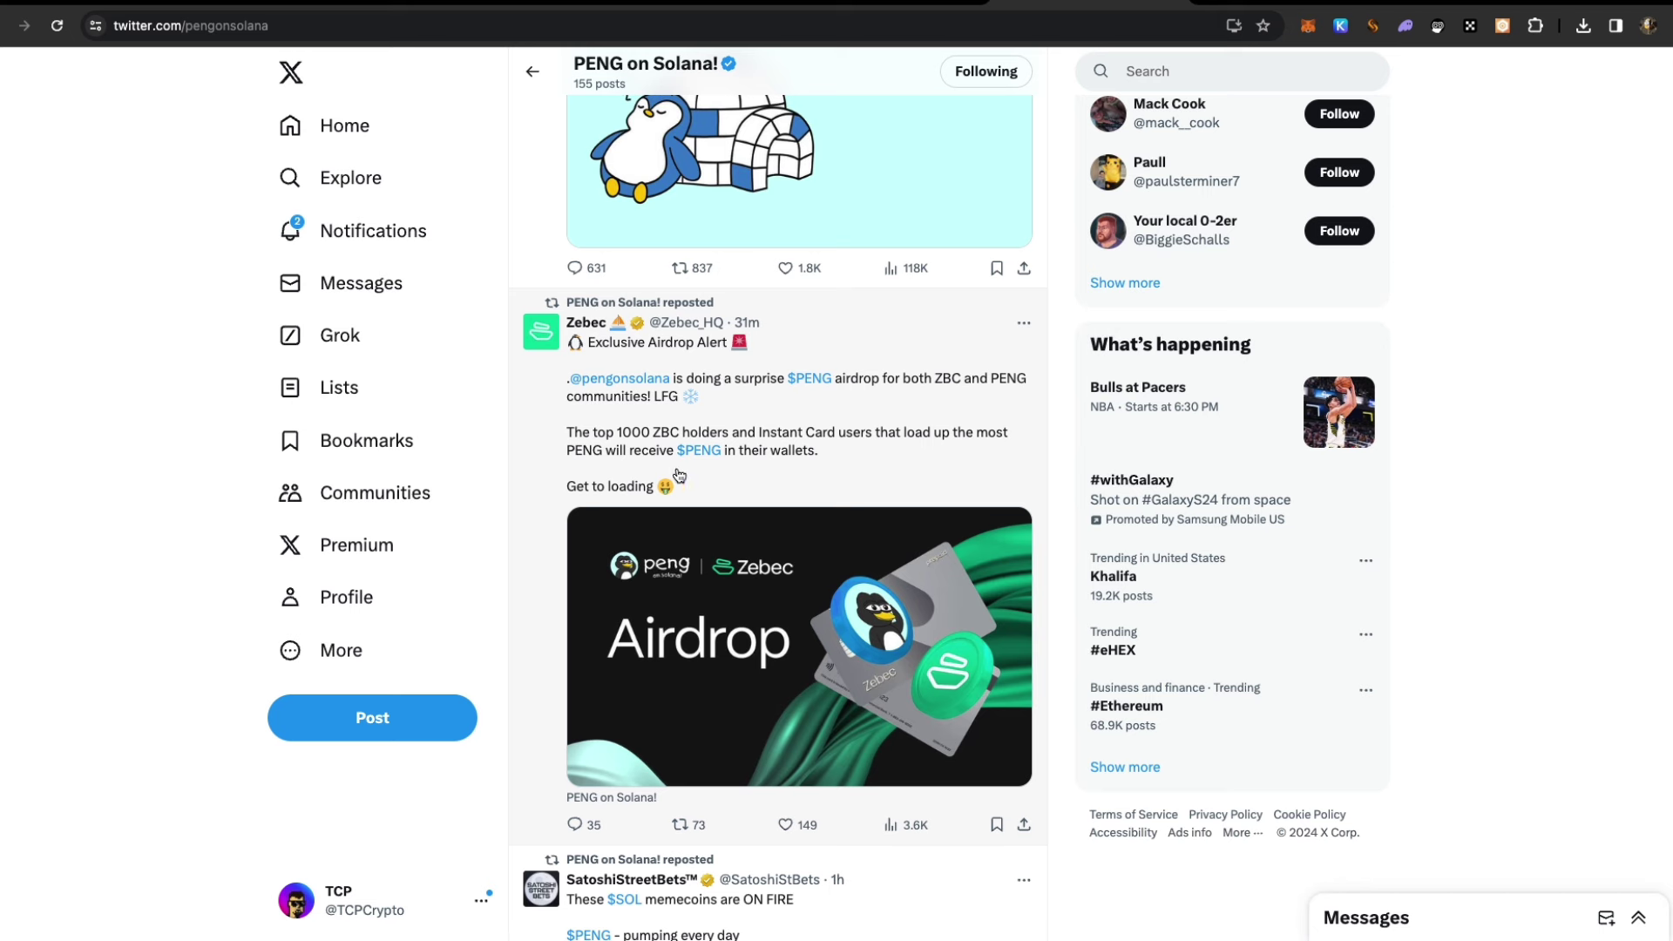
click(758, 472)
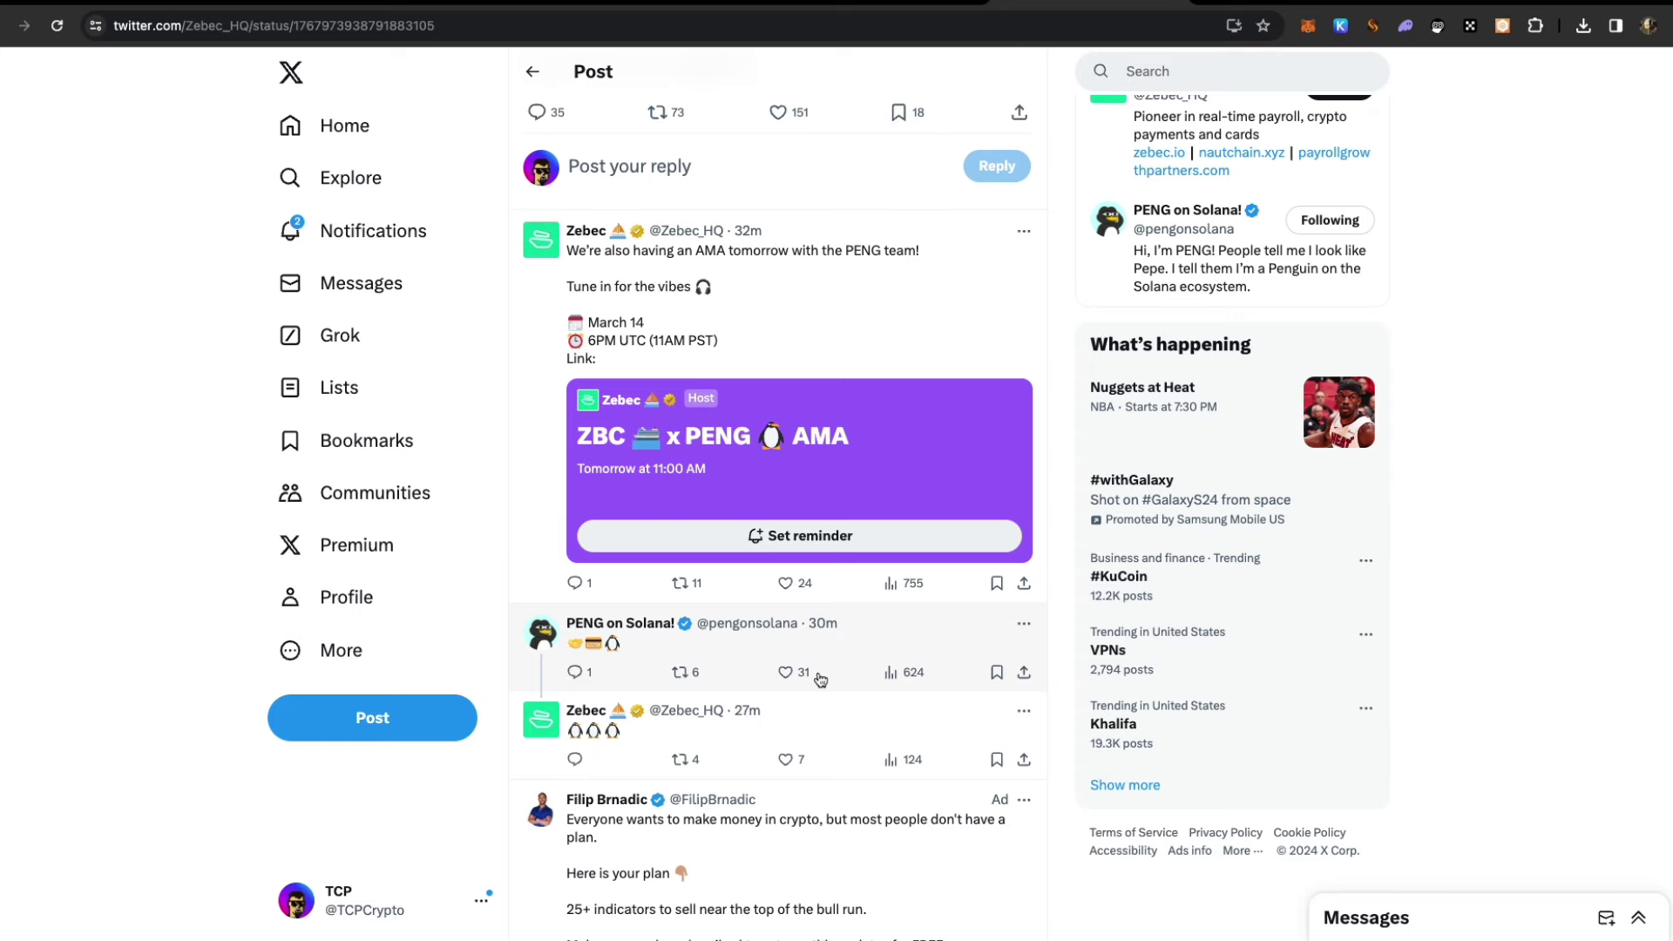
scroll(820, 627, up, 5)
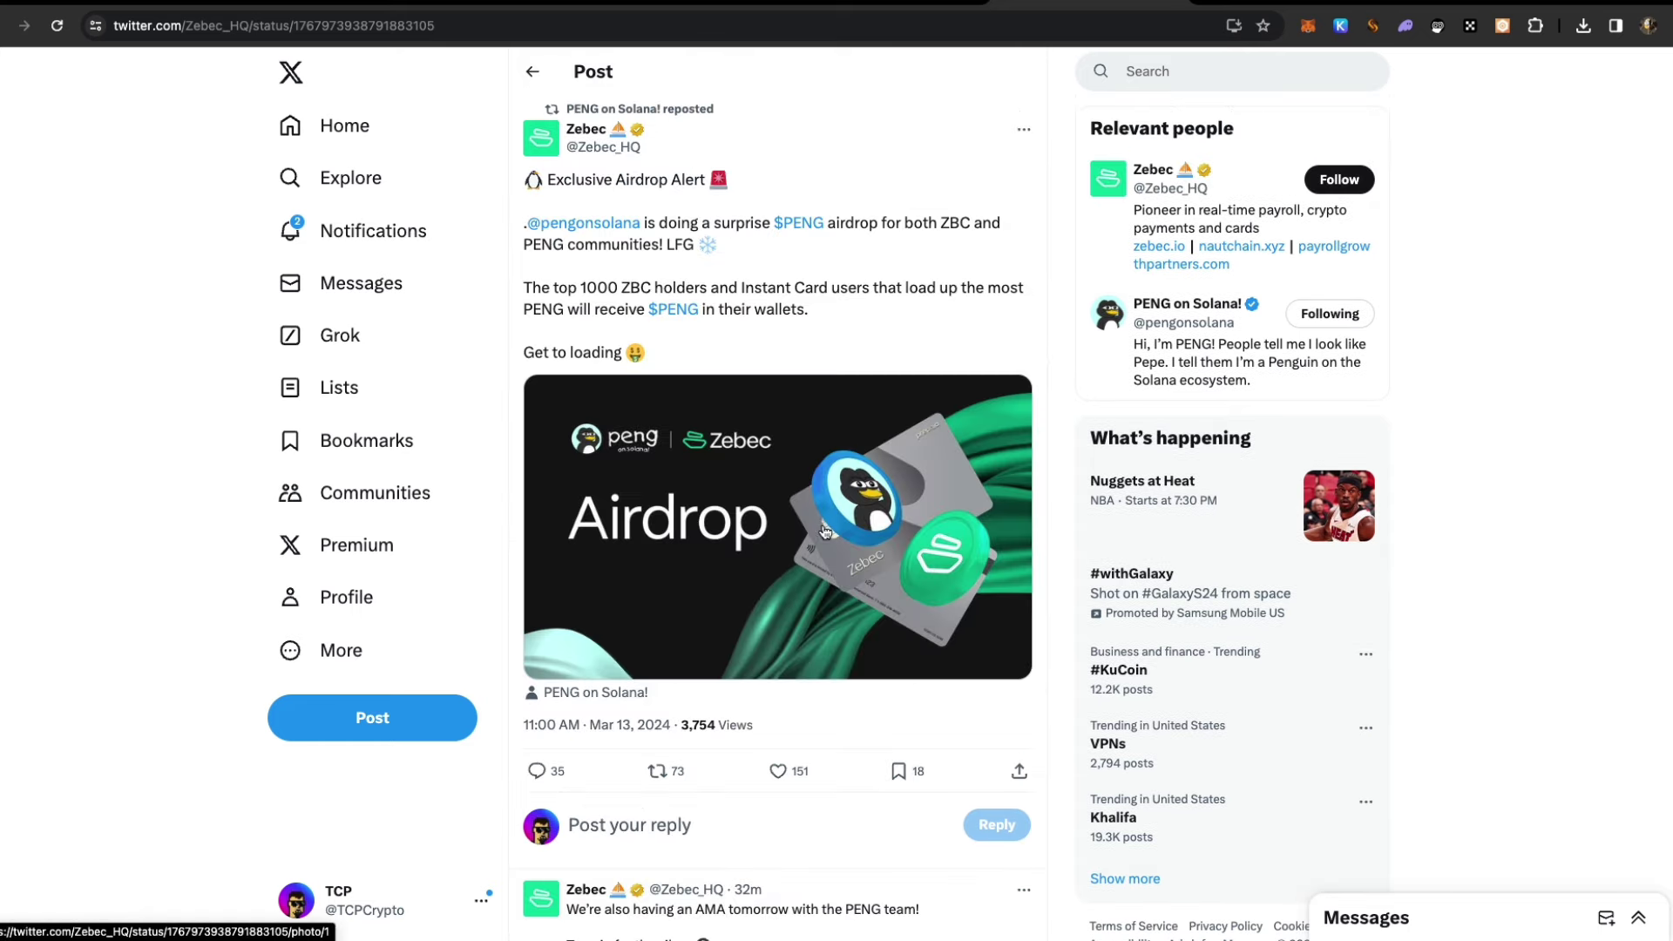
scroll(827, 532, down, 4)
scroll(826, 532, down, 2)
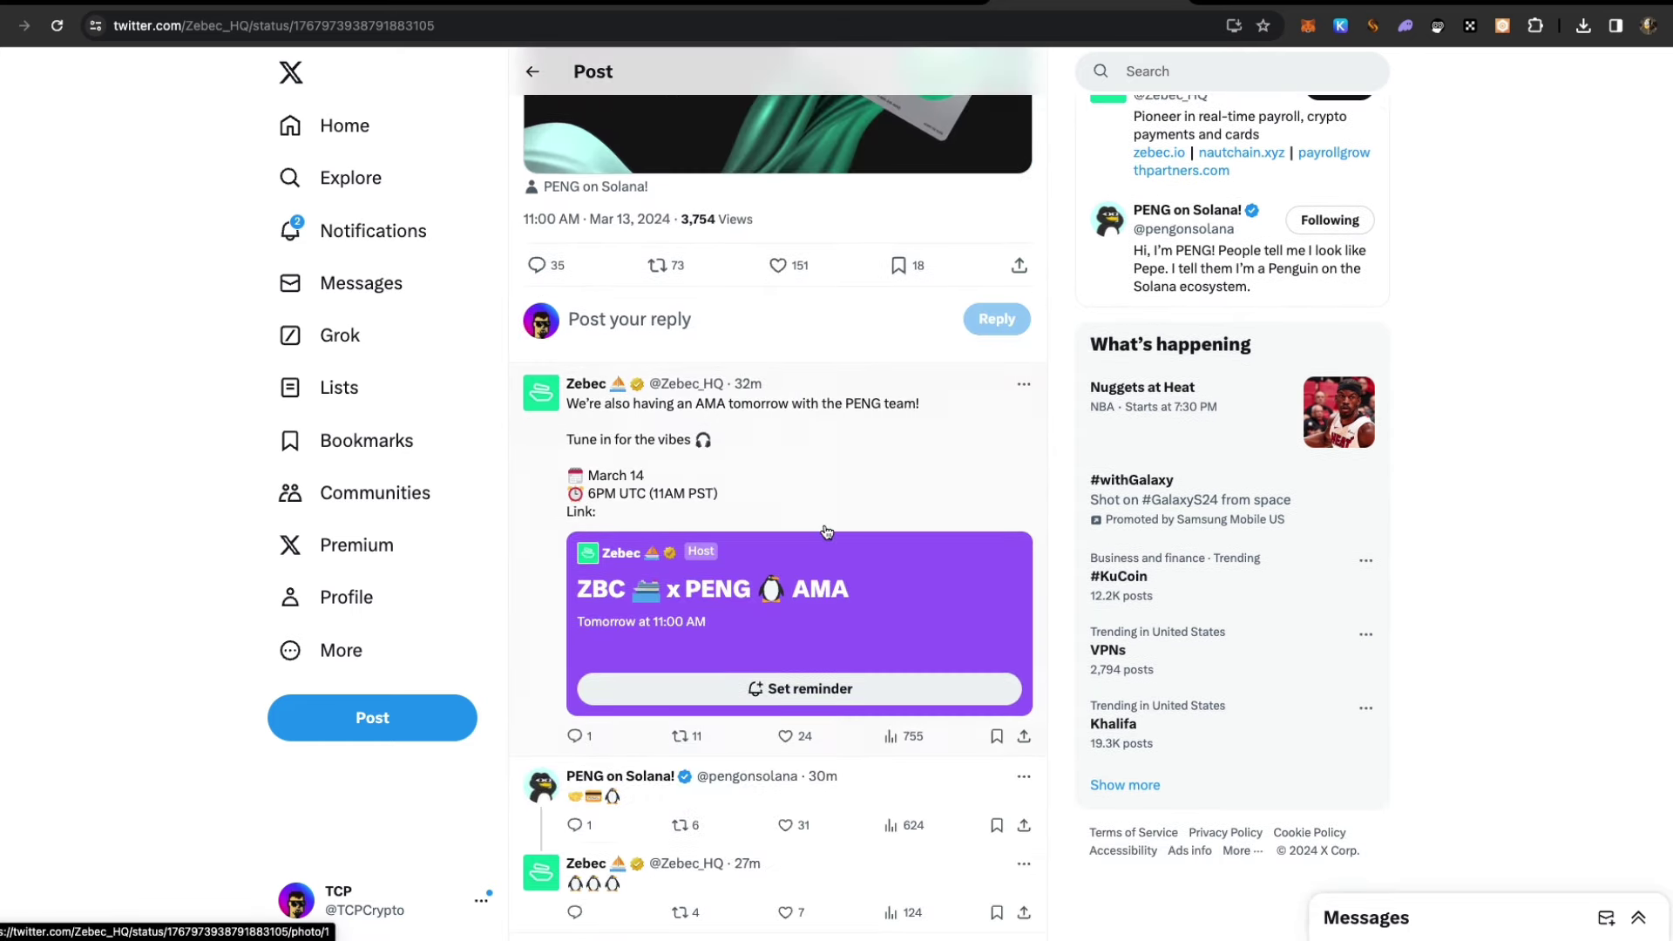
scroll(827, 533, up, 5)
key(alt+Left)
scroll(829, 507, down, 5)
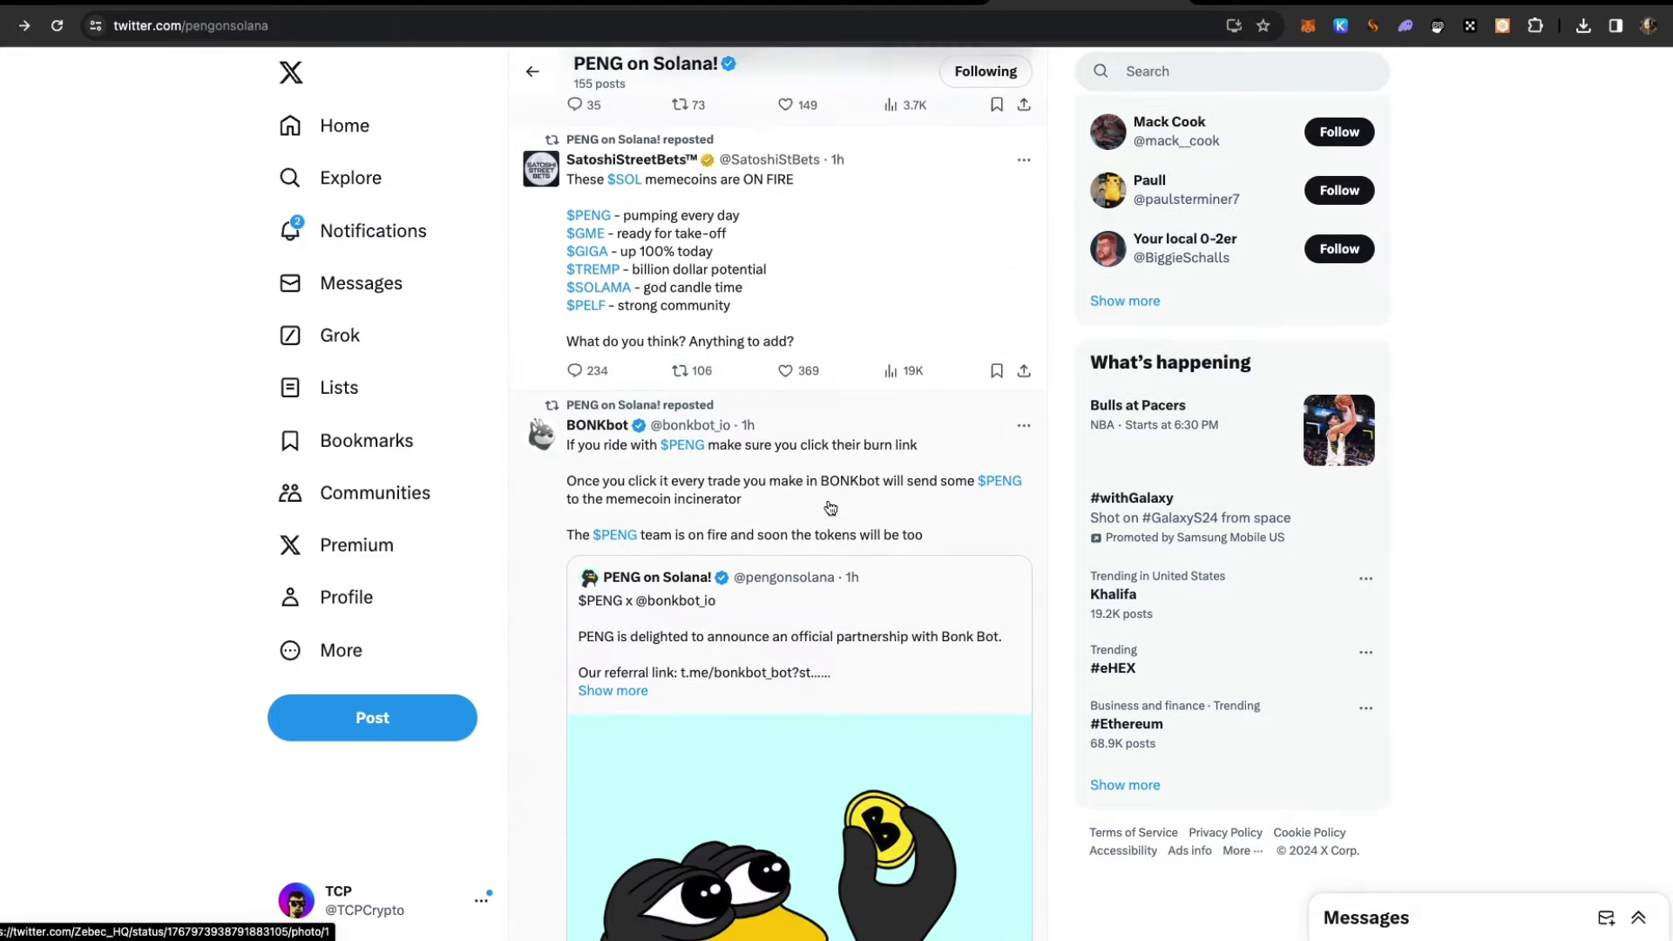
scroll(830, 507, down, 8)
scroll(814, 537, down, 4)
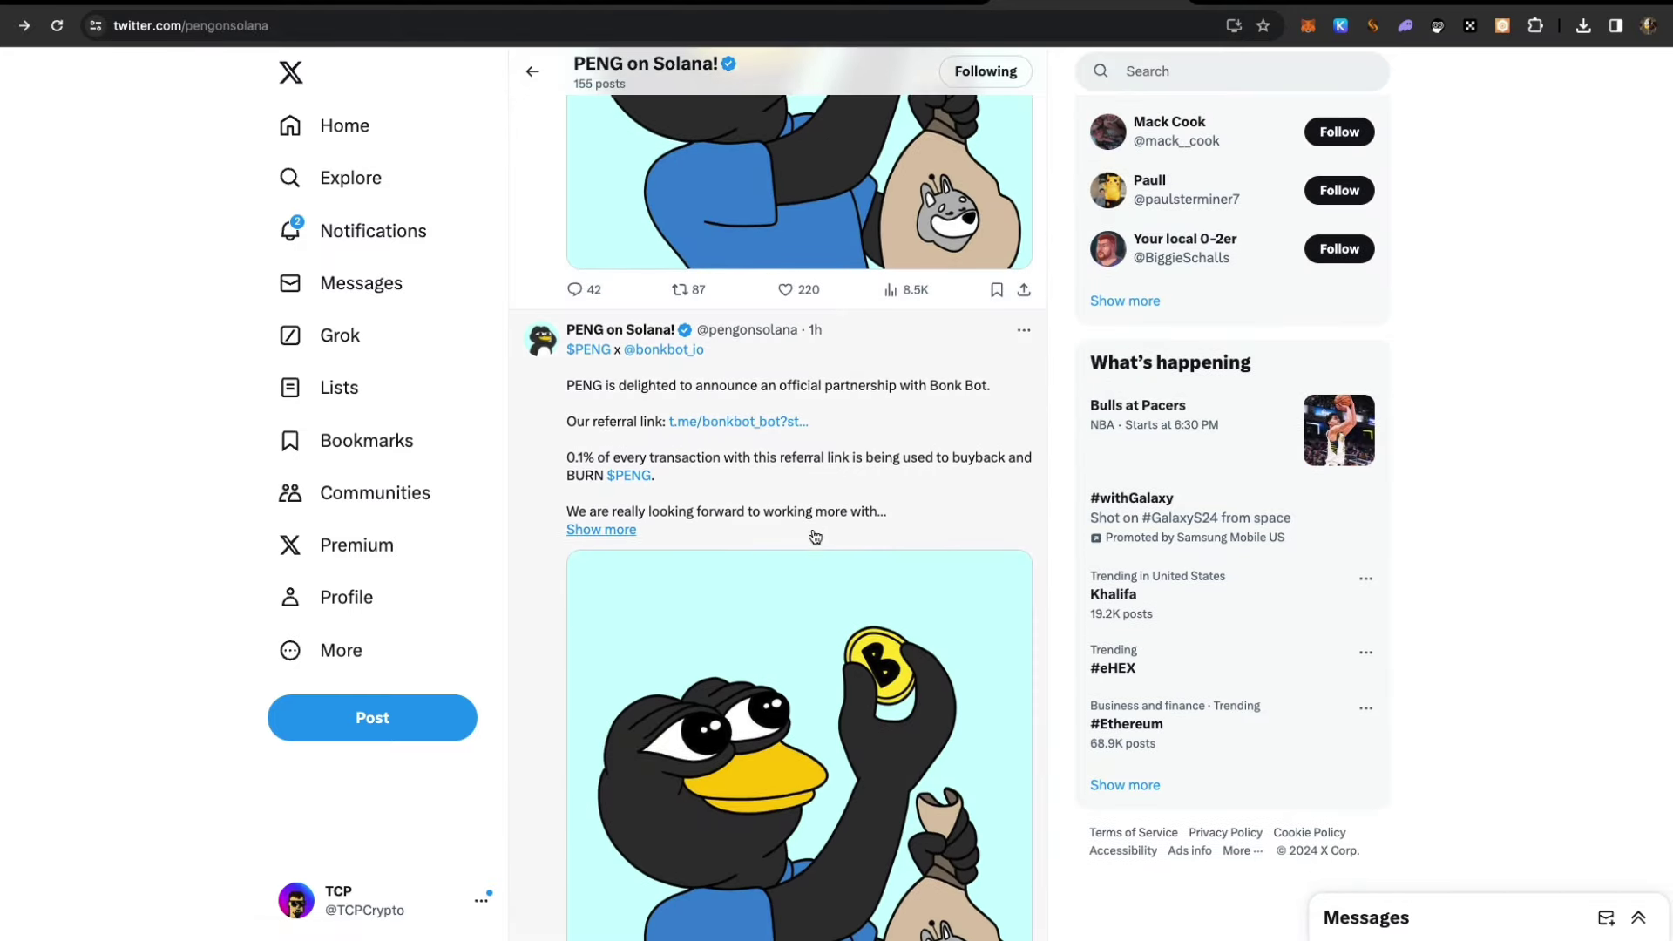
scroll(814, 536, down, 5)
scroll(814, 536, down, 5)
scroll(814, 536, down, 5)
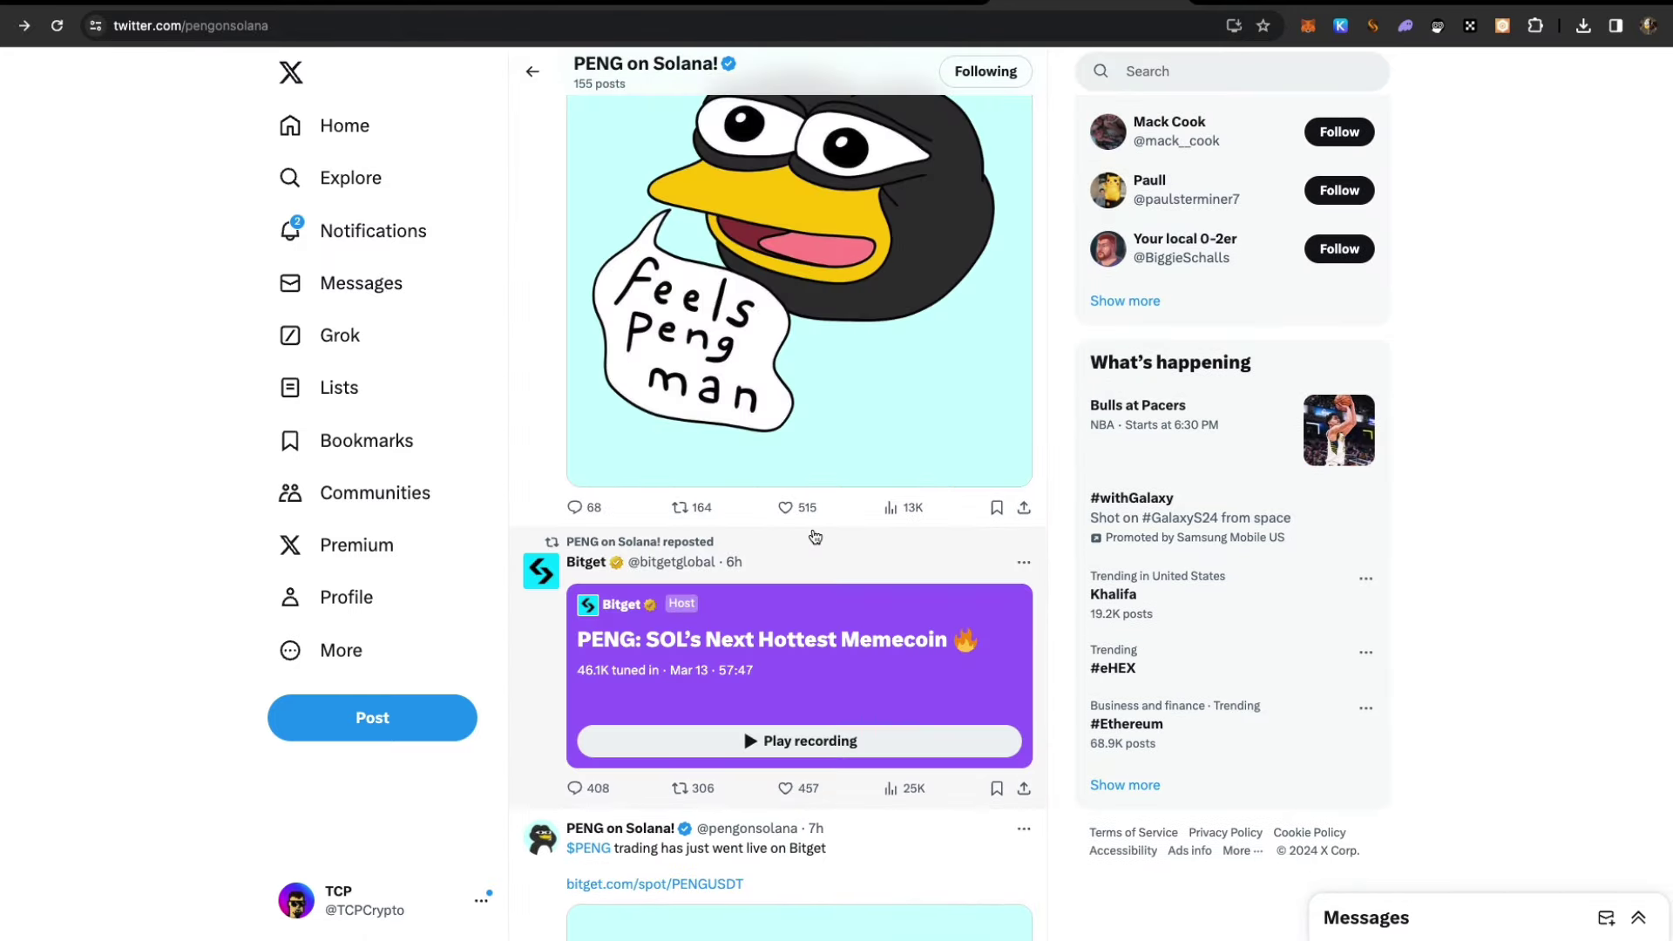
scroll(814, 537, down, 5)
scroll(815, 537, down, 6)
scroll(815, 536, down, 2)
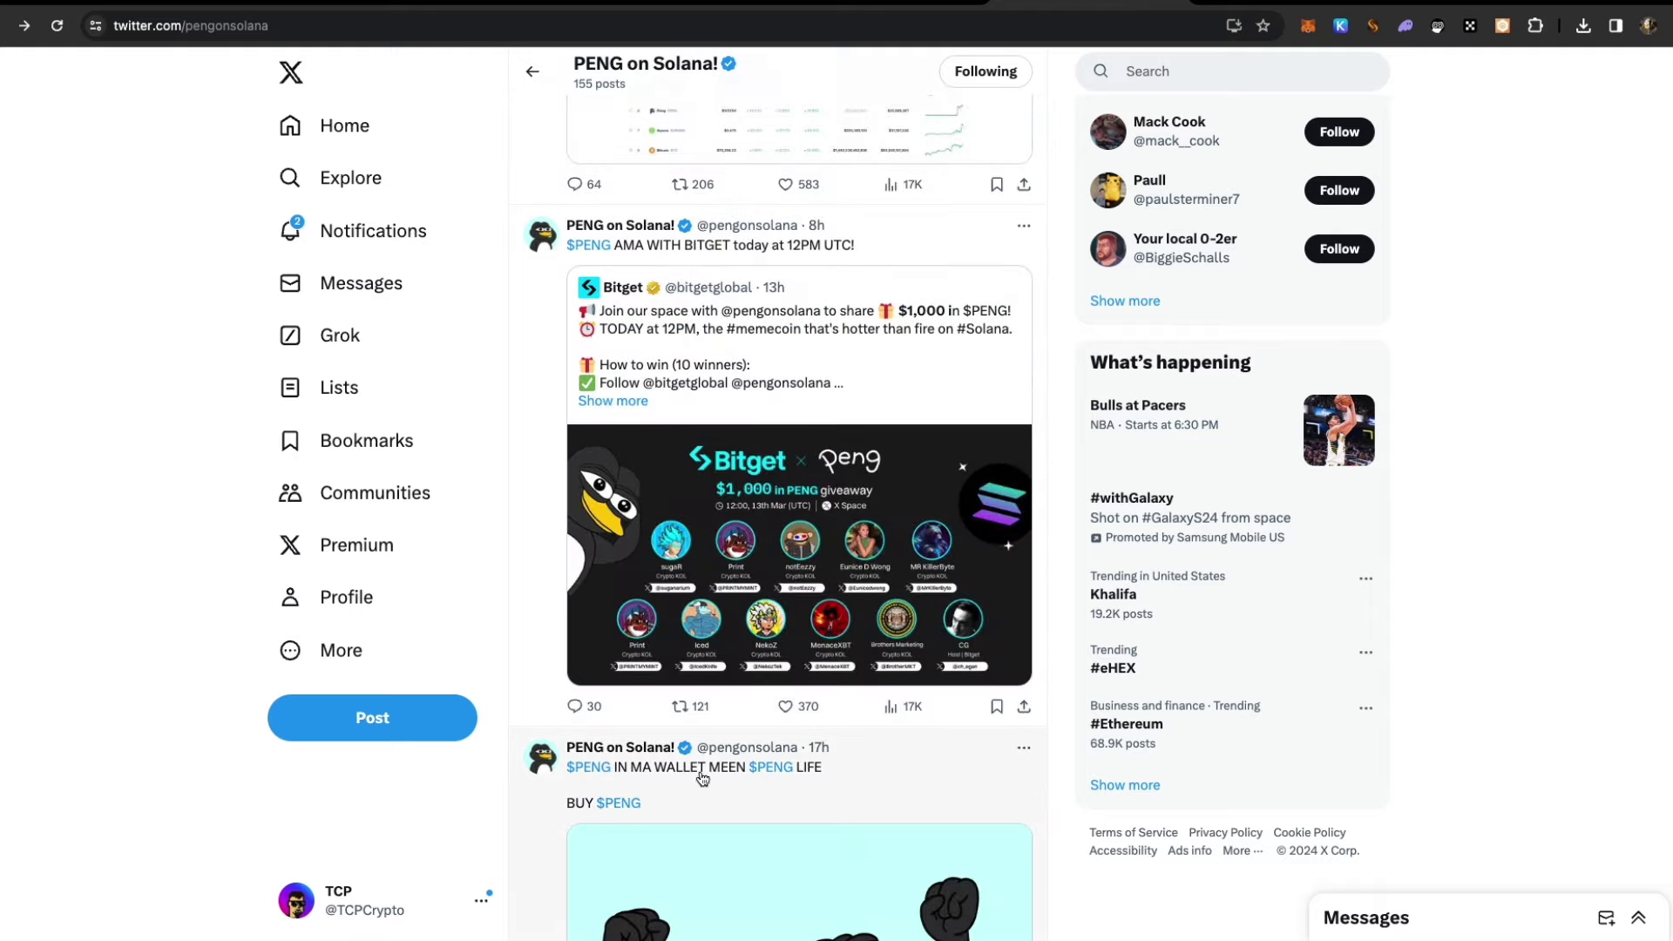
scroll(726, 457, up, 10)
scroll(725, 458, down, 10)
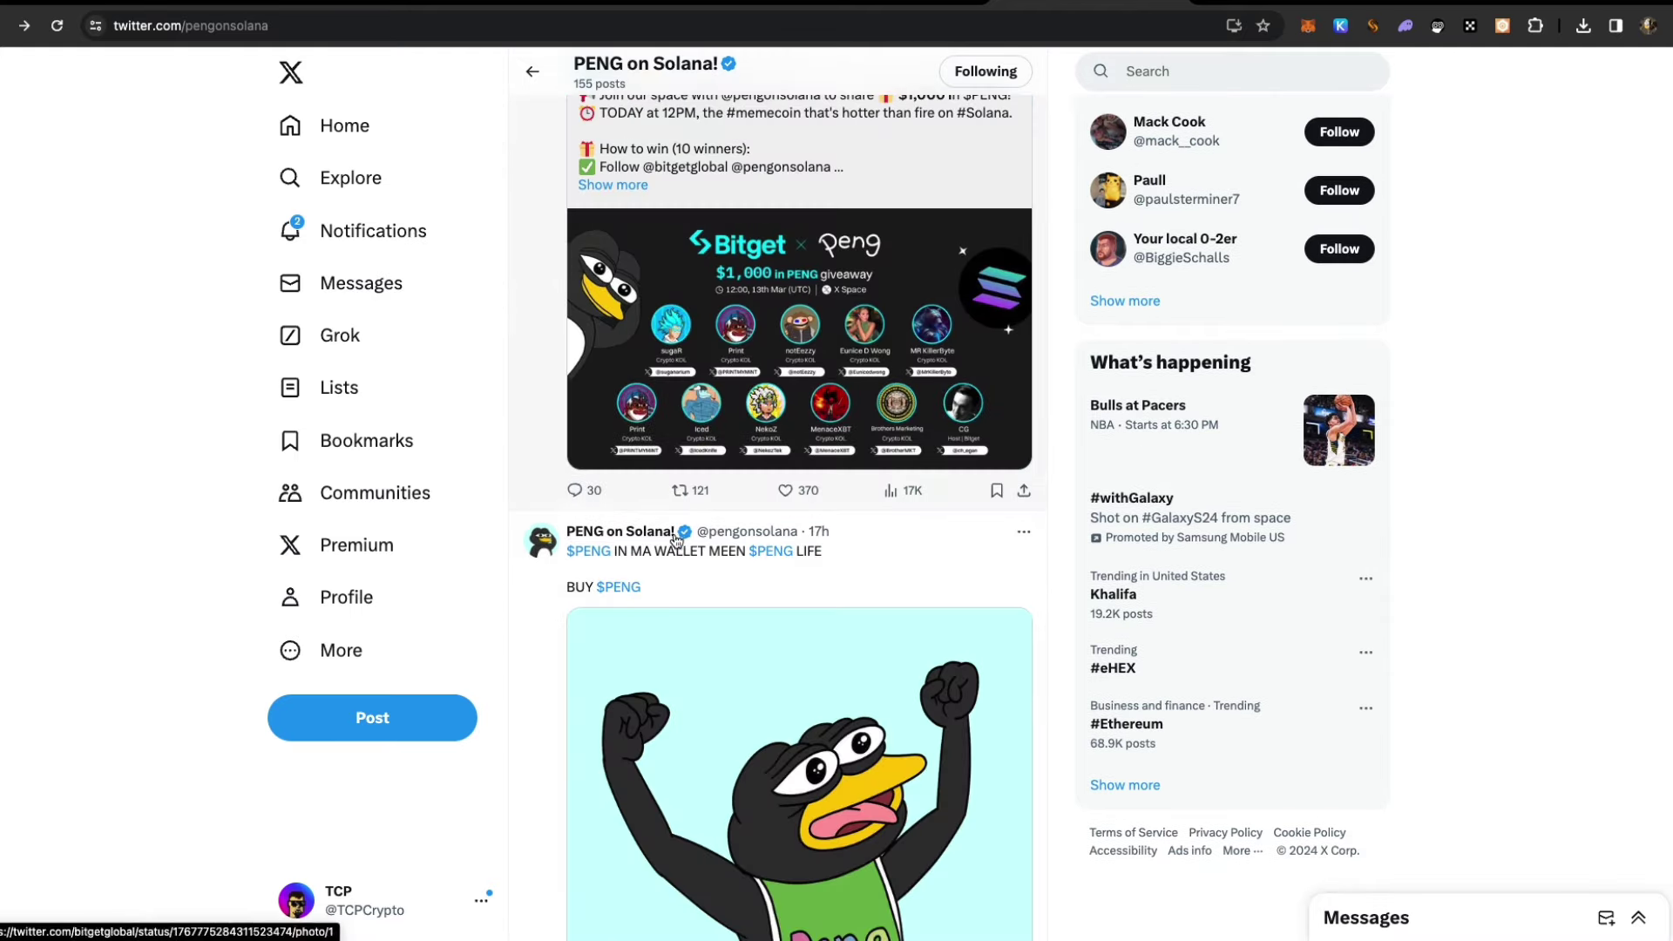
scroll(732, 524, down, 1)
scroll(733, 523, down, 8)
scroll(732, 523, down, 8)
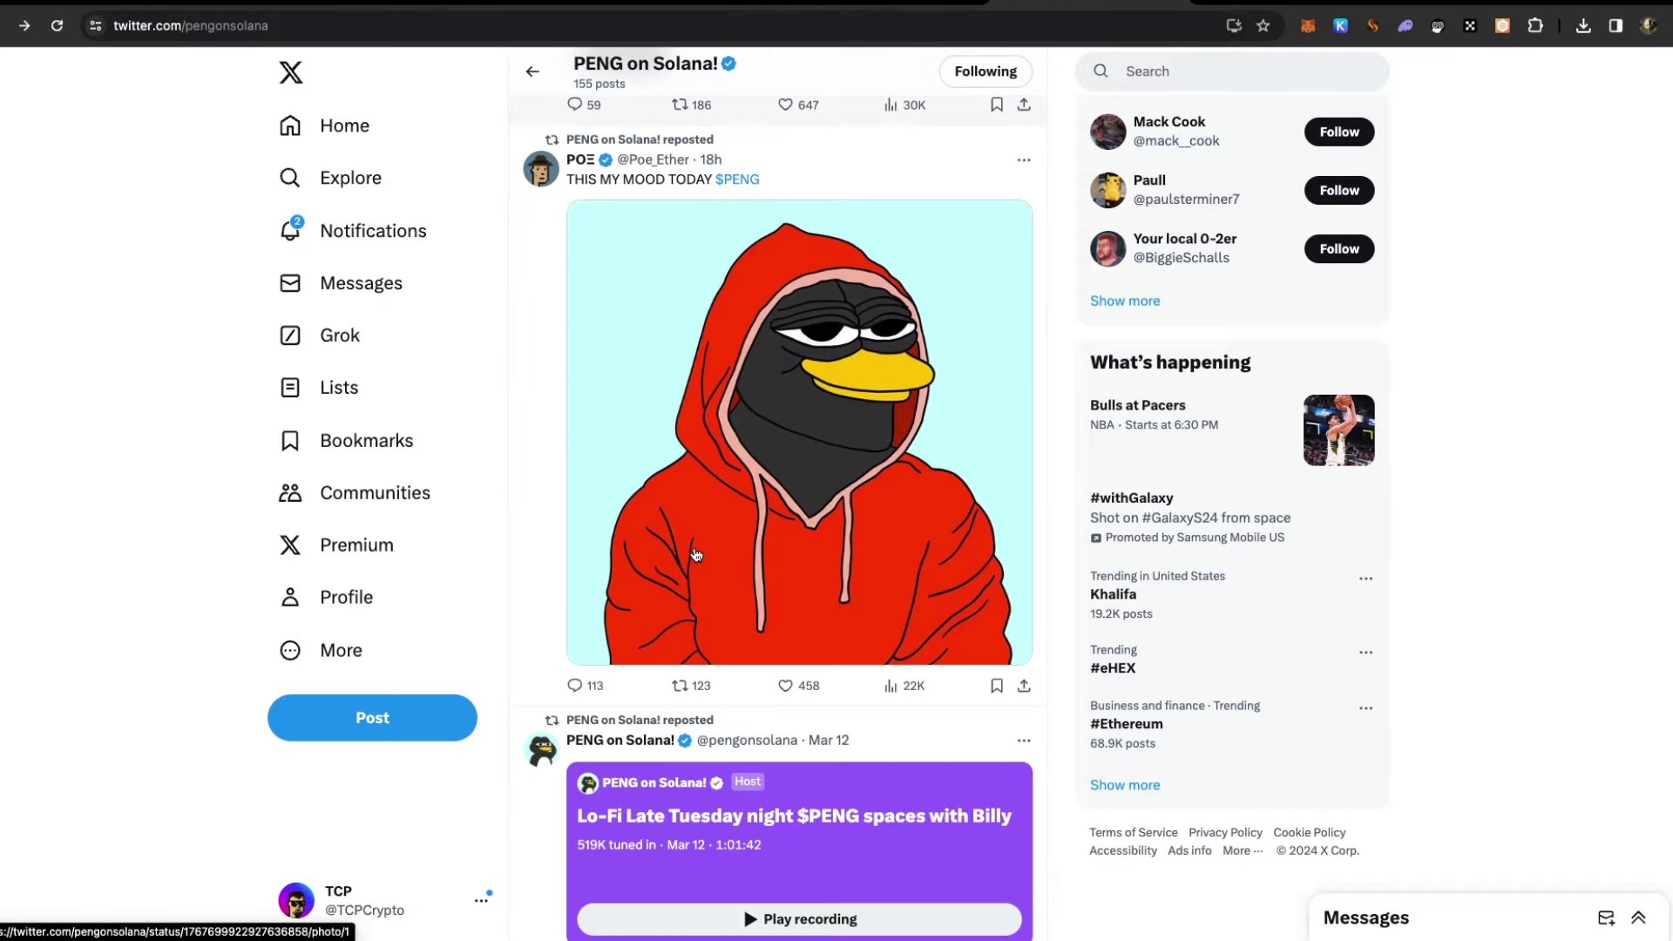
scroll(735, 576, down, 4)
scroll(735, 583, down, 8)
scroll(735, 583, down, 3)
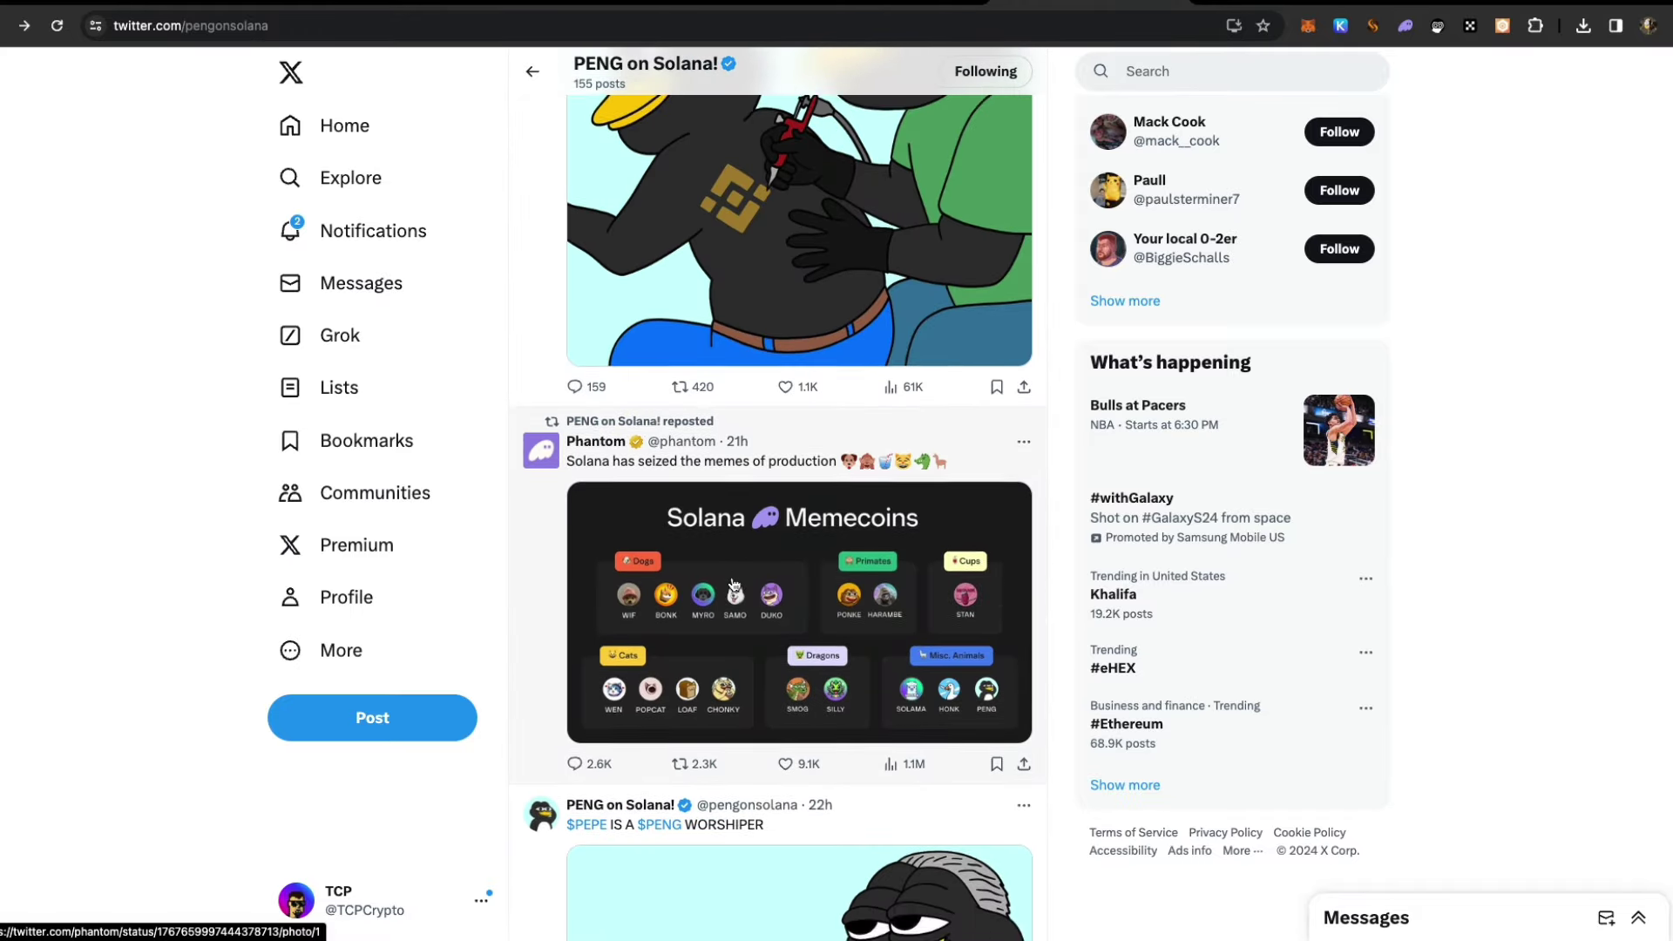
scroll(734, 583, down, 8)
scroll(734, 583, down, 3)
scroll(735, 583, up, 8)
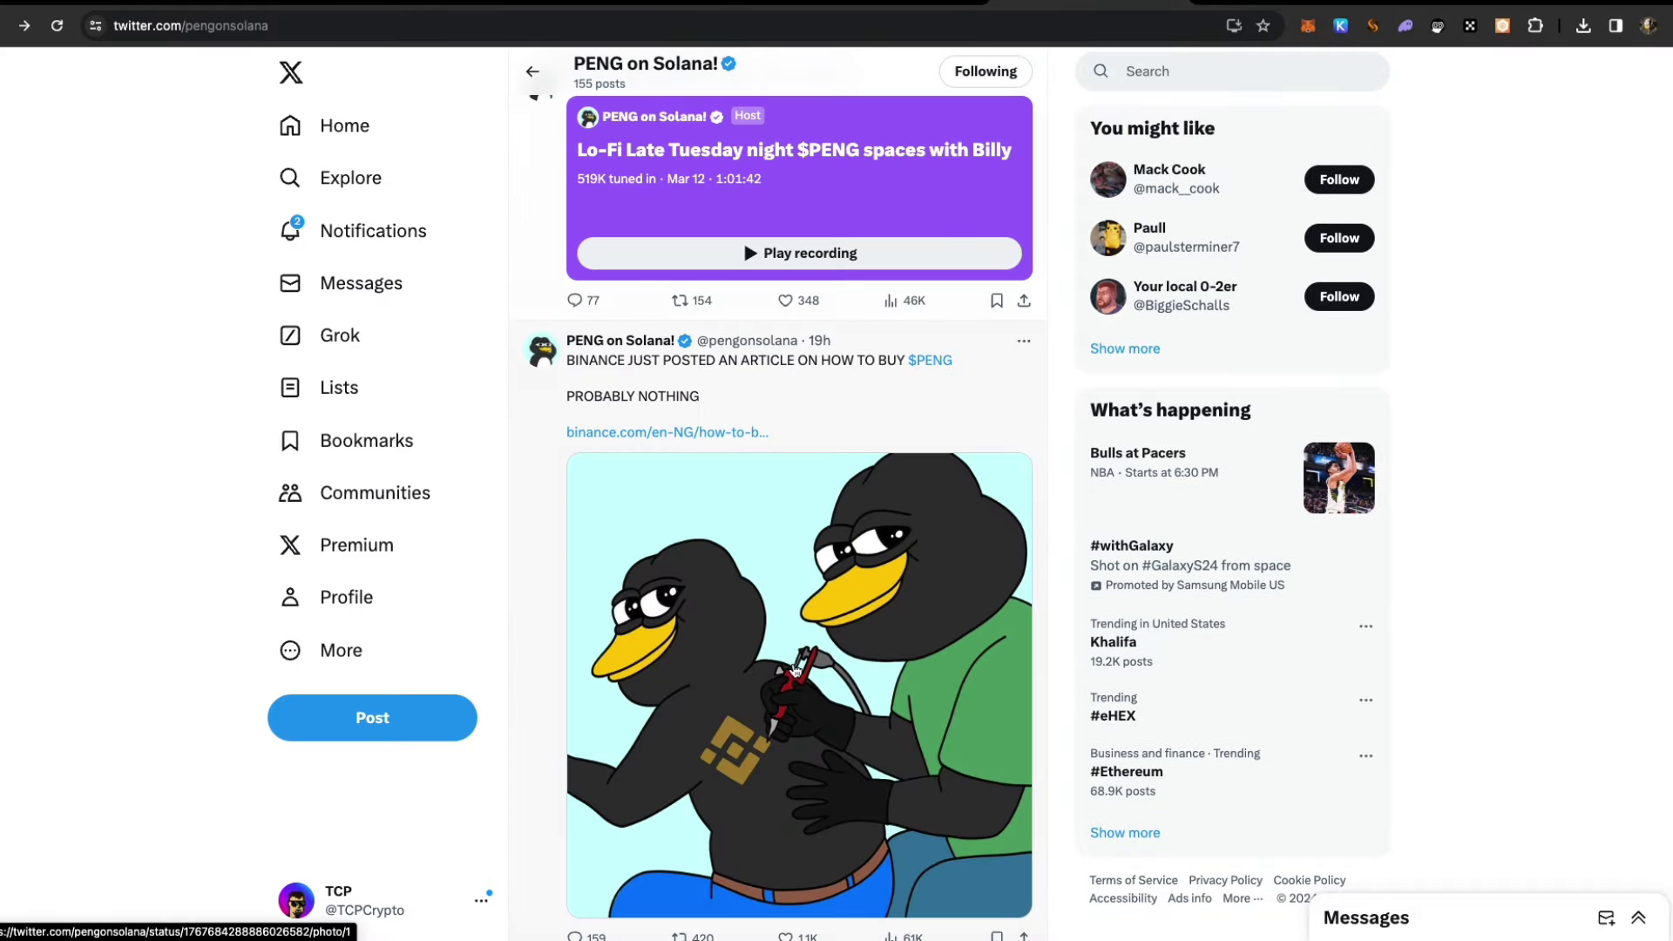
scroll(734, 583, down, 8)
scroll(784, 654, down, 5)
scroll(791, 675, down, 2)
scroll(758, 589, up, 5)
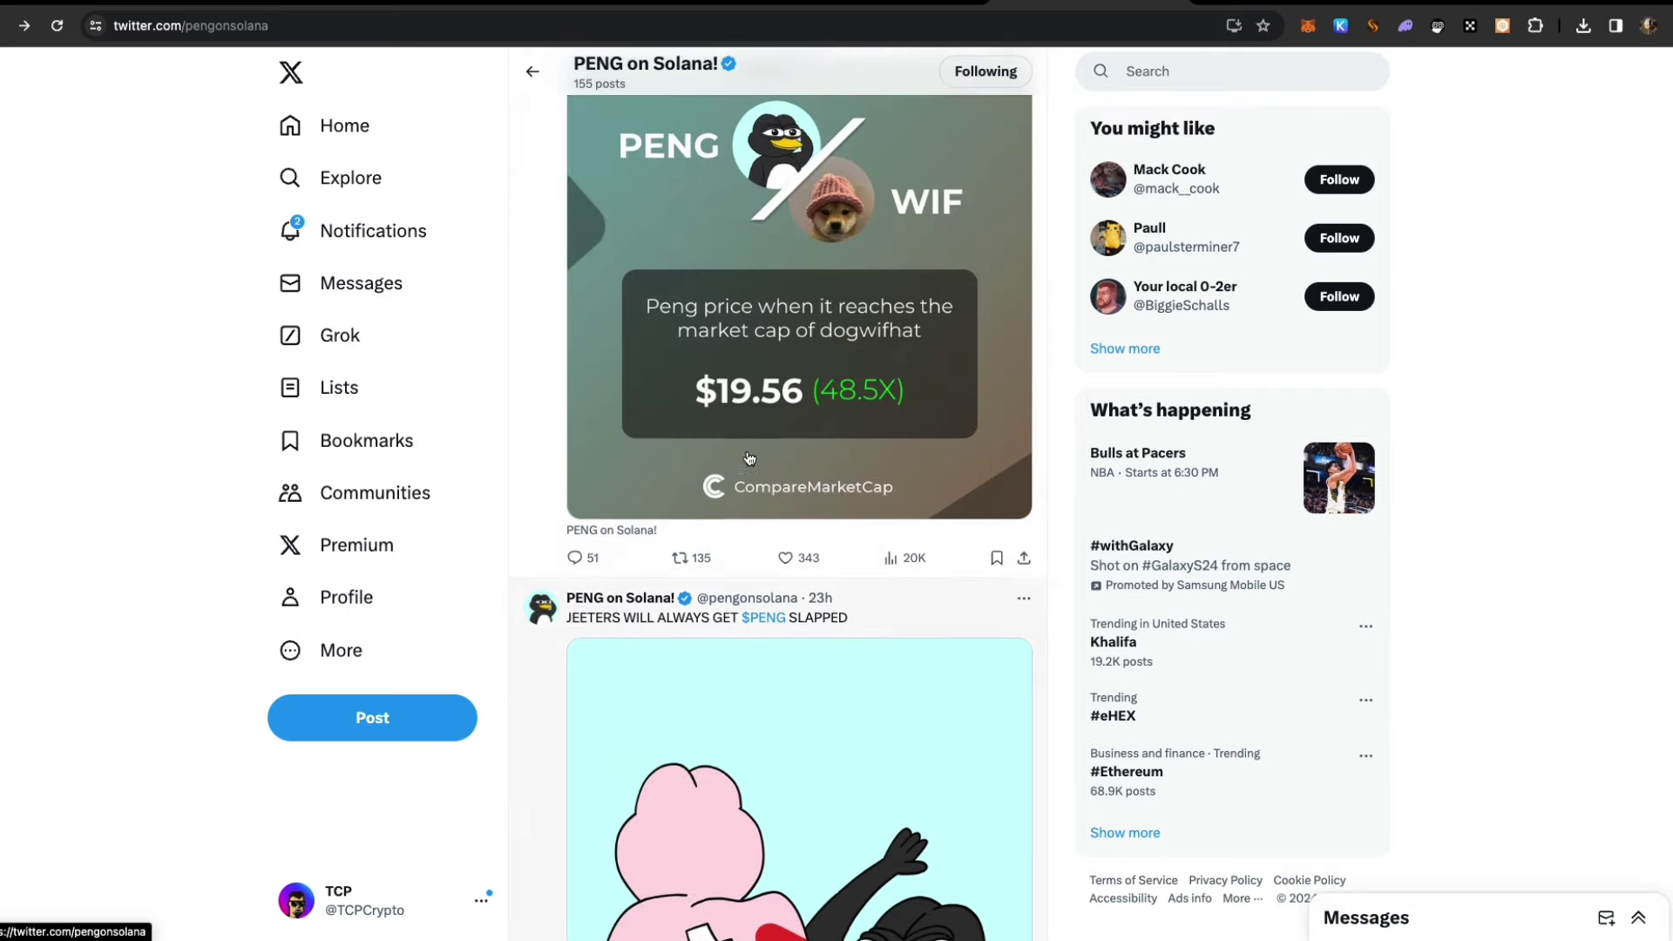
scroll(745, 470, up, 3)
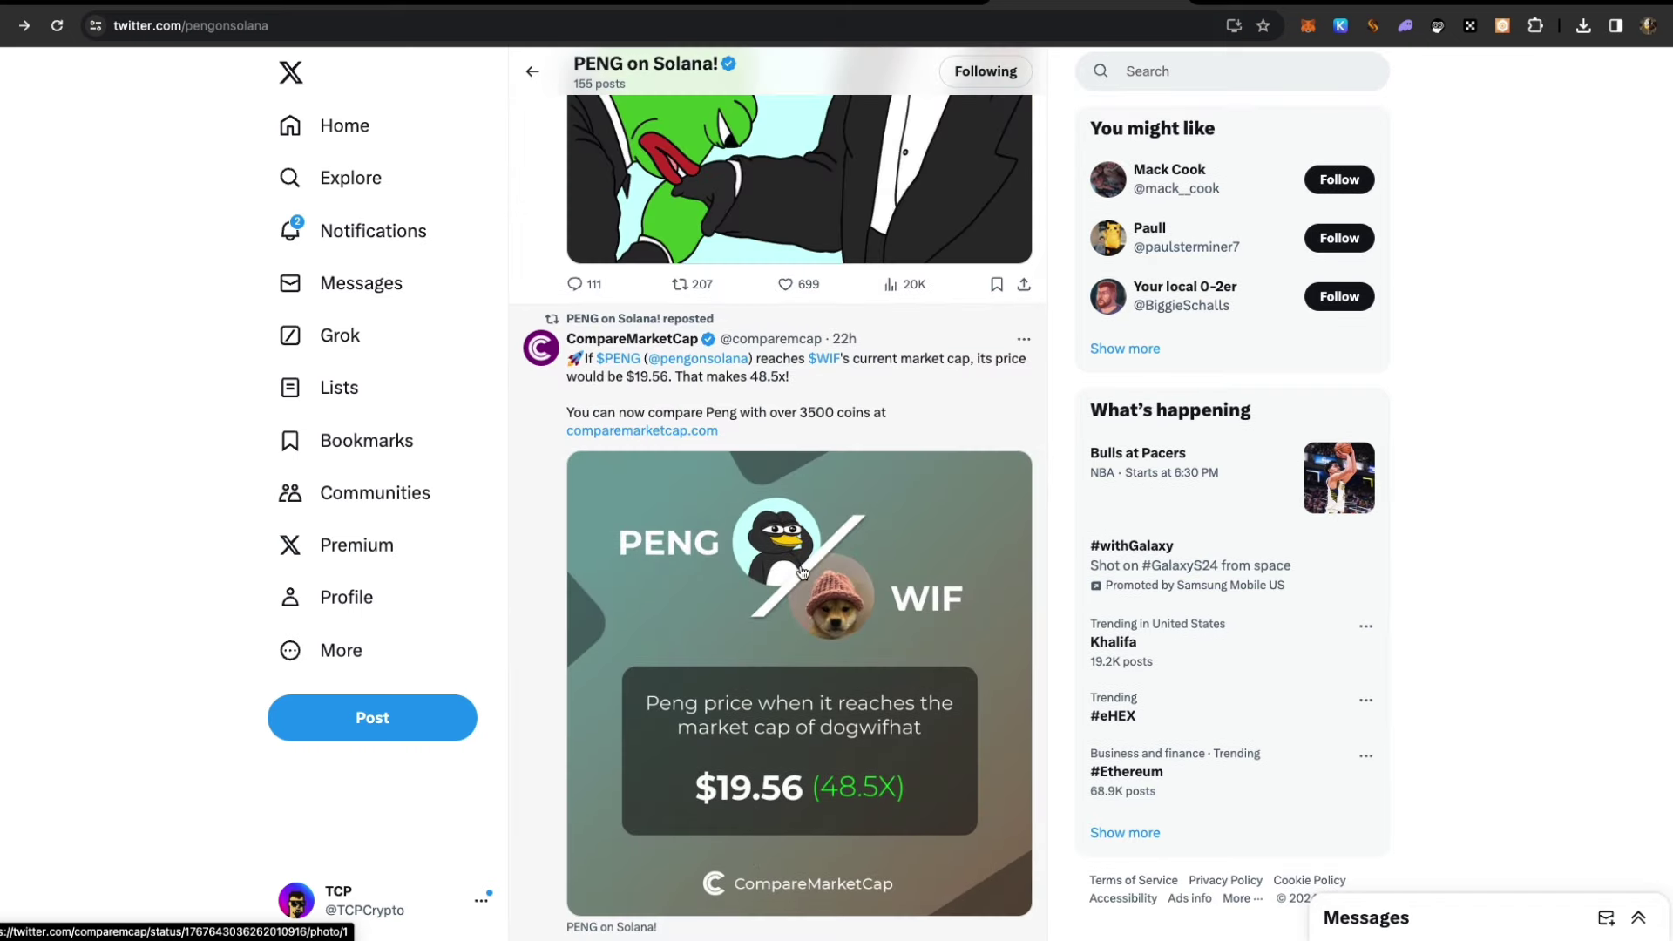
scroll(803, 576, down, 3)
scroll(804, 575, down, 3)
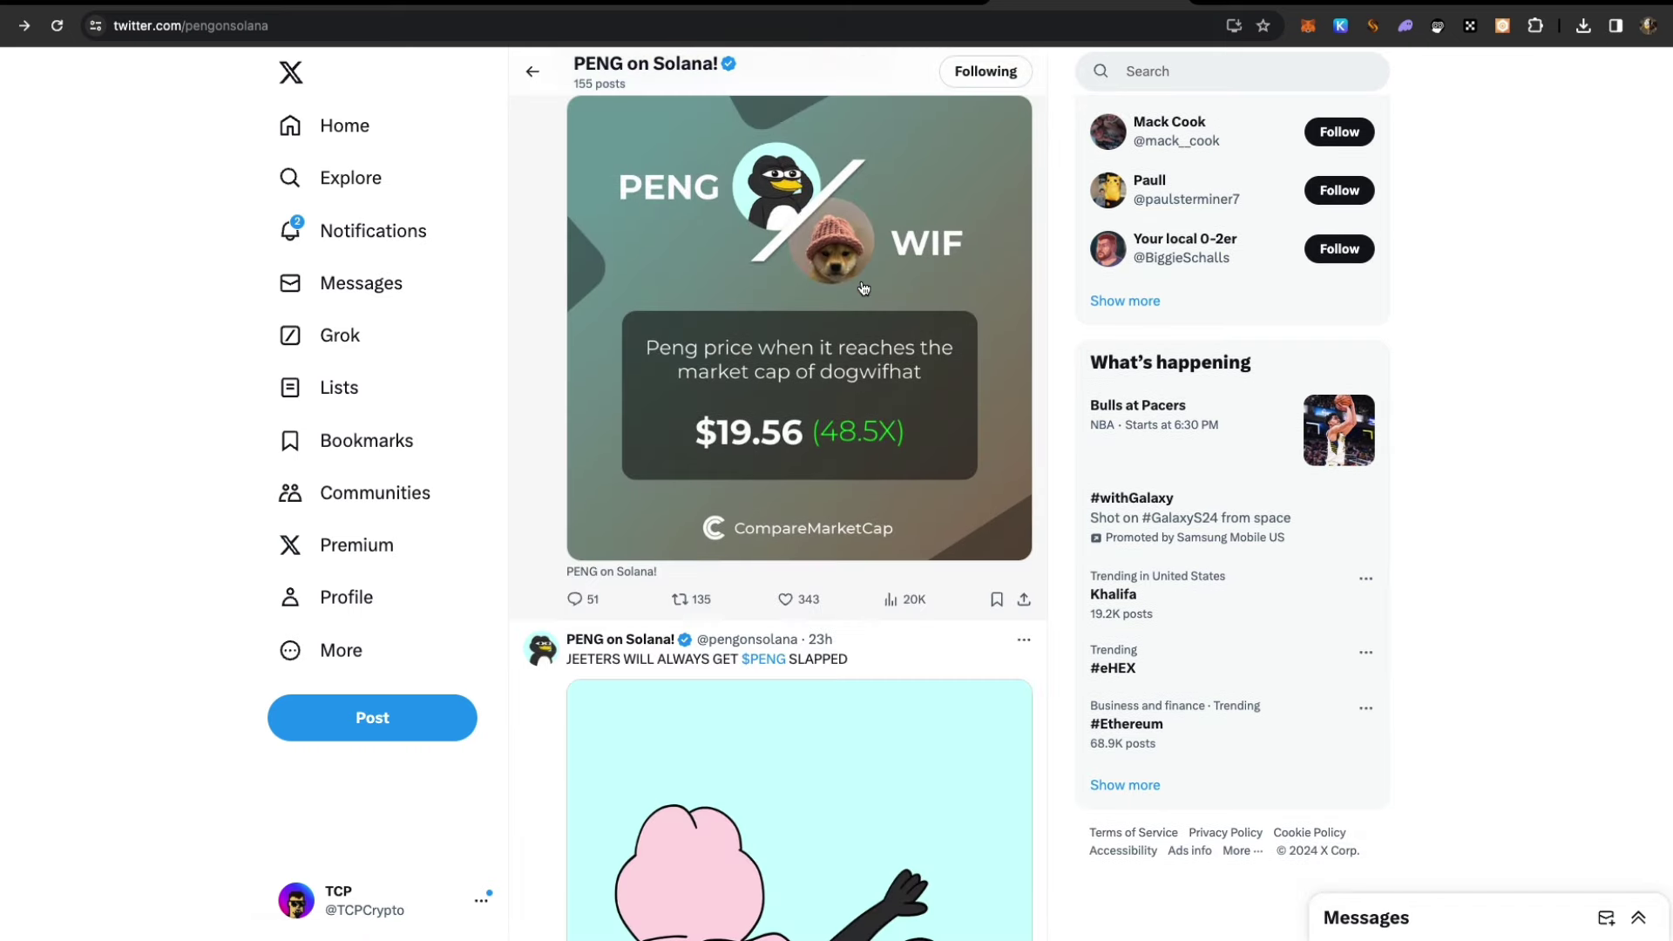
scroll(862, 353, down, 8)
scroll(885, 413, down, 8)
scroll(876, 418, down, 8)
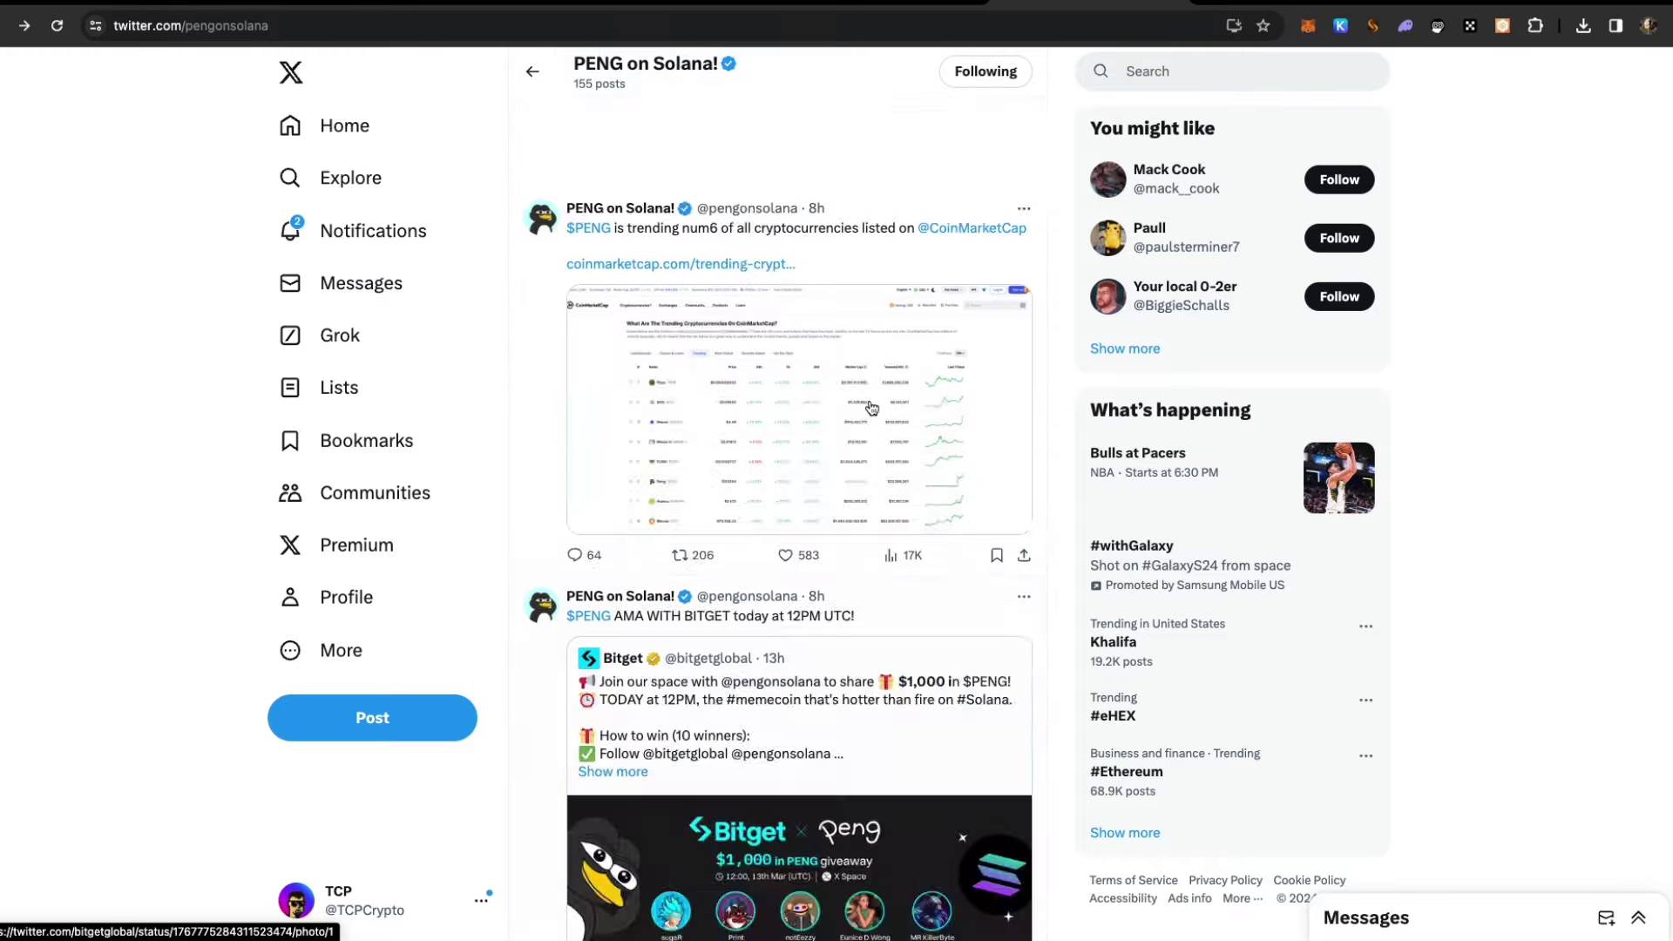
scroll(869, 418, down, 8)
scroll(866, 424, down, 8)
scroll(865, 425, up, 8)
scroll(867, 425, up, 8)
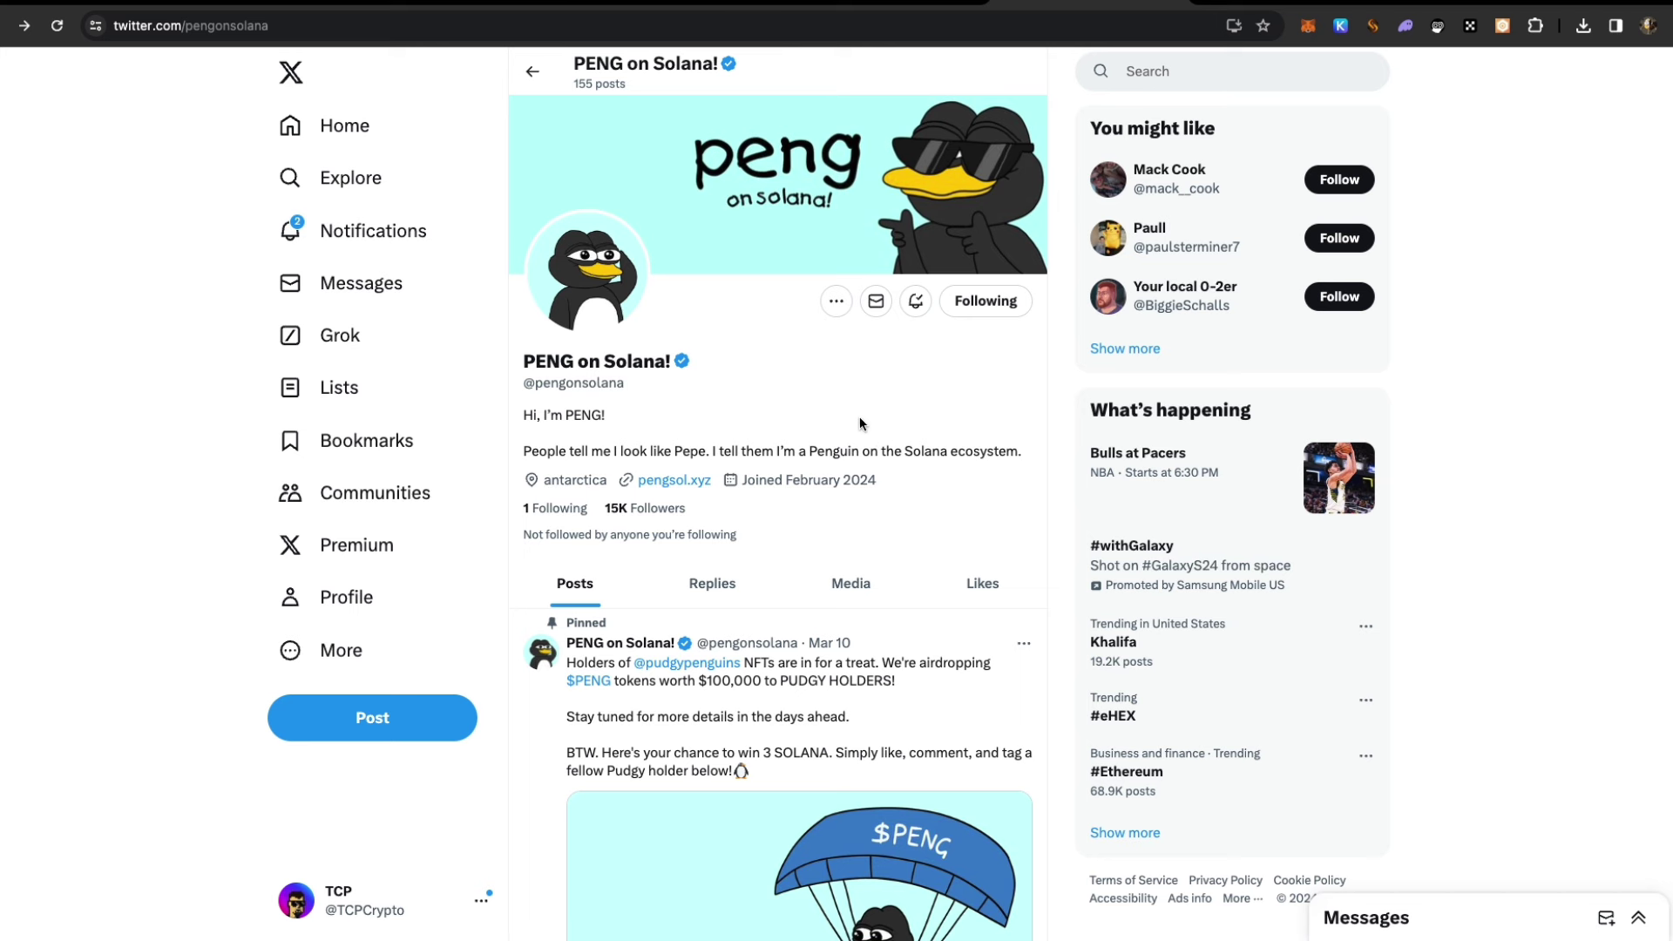
scroll(811, 405, down, 5)
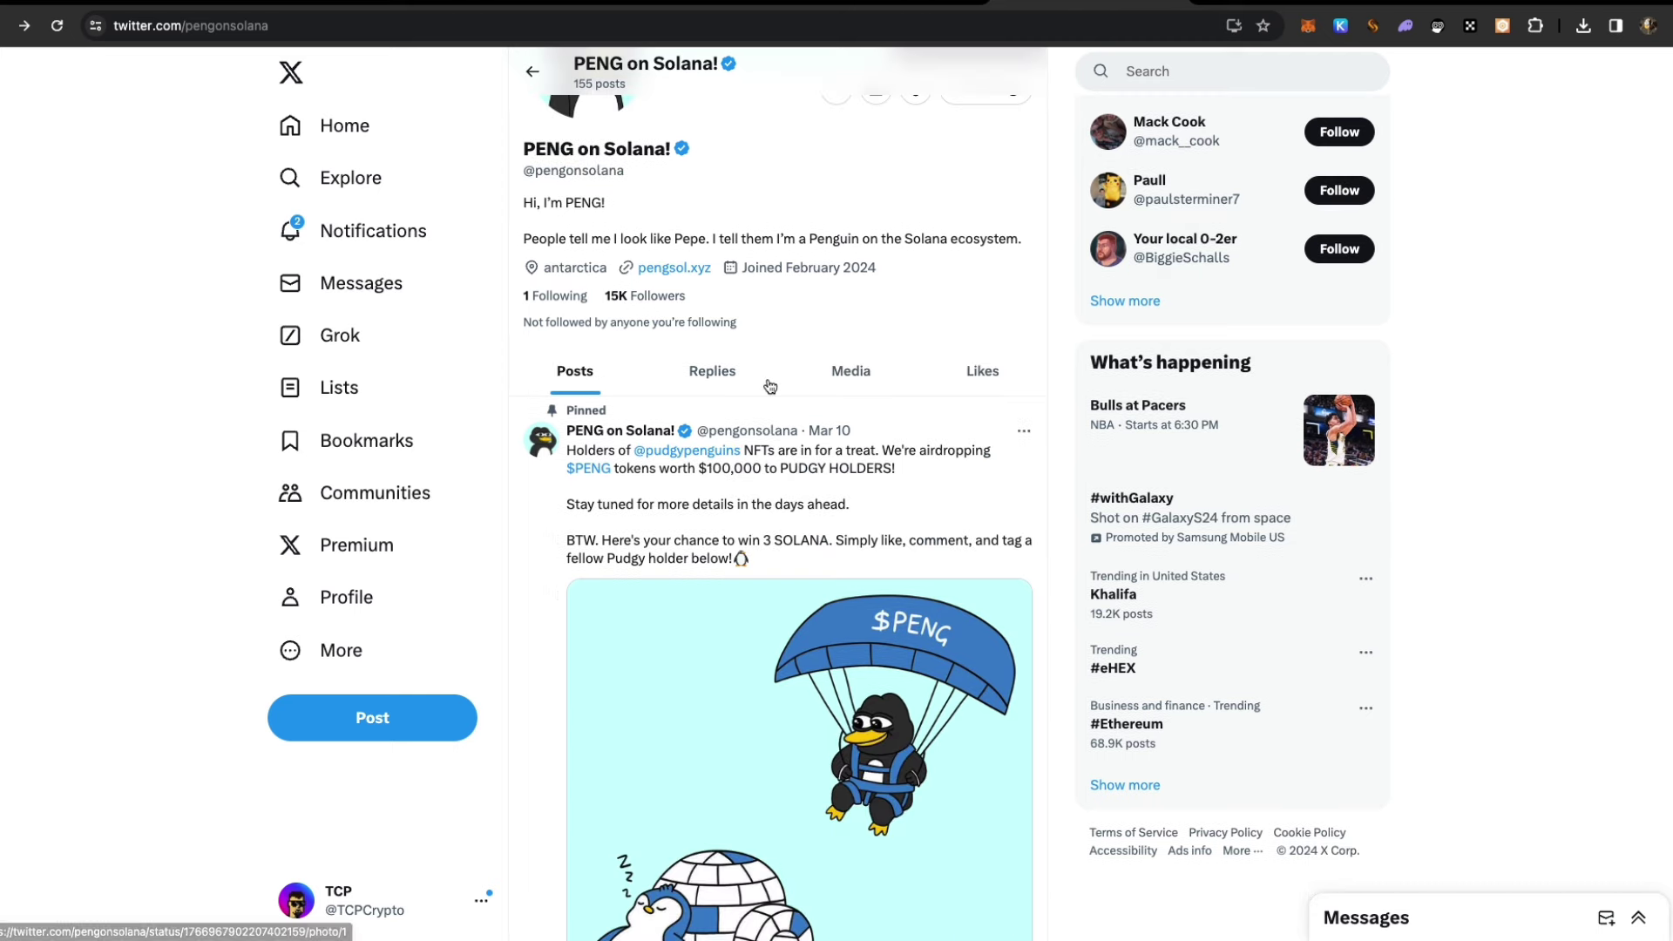
scroll(784, 392, down, 5)
scroll(770, 386, down, 5)
scroll(769, 386, up, 5)
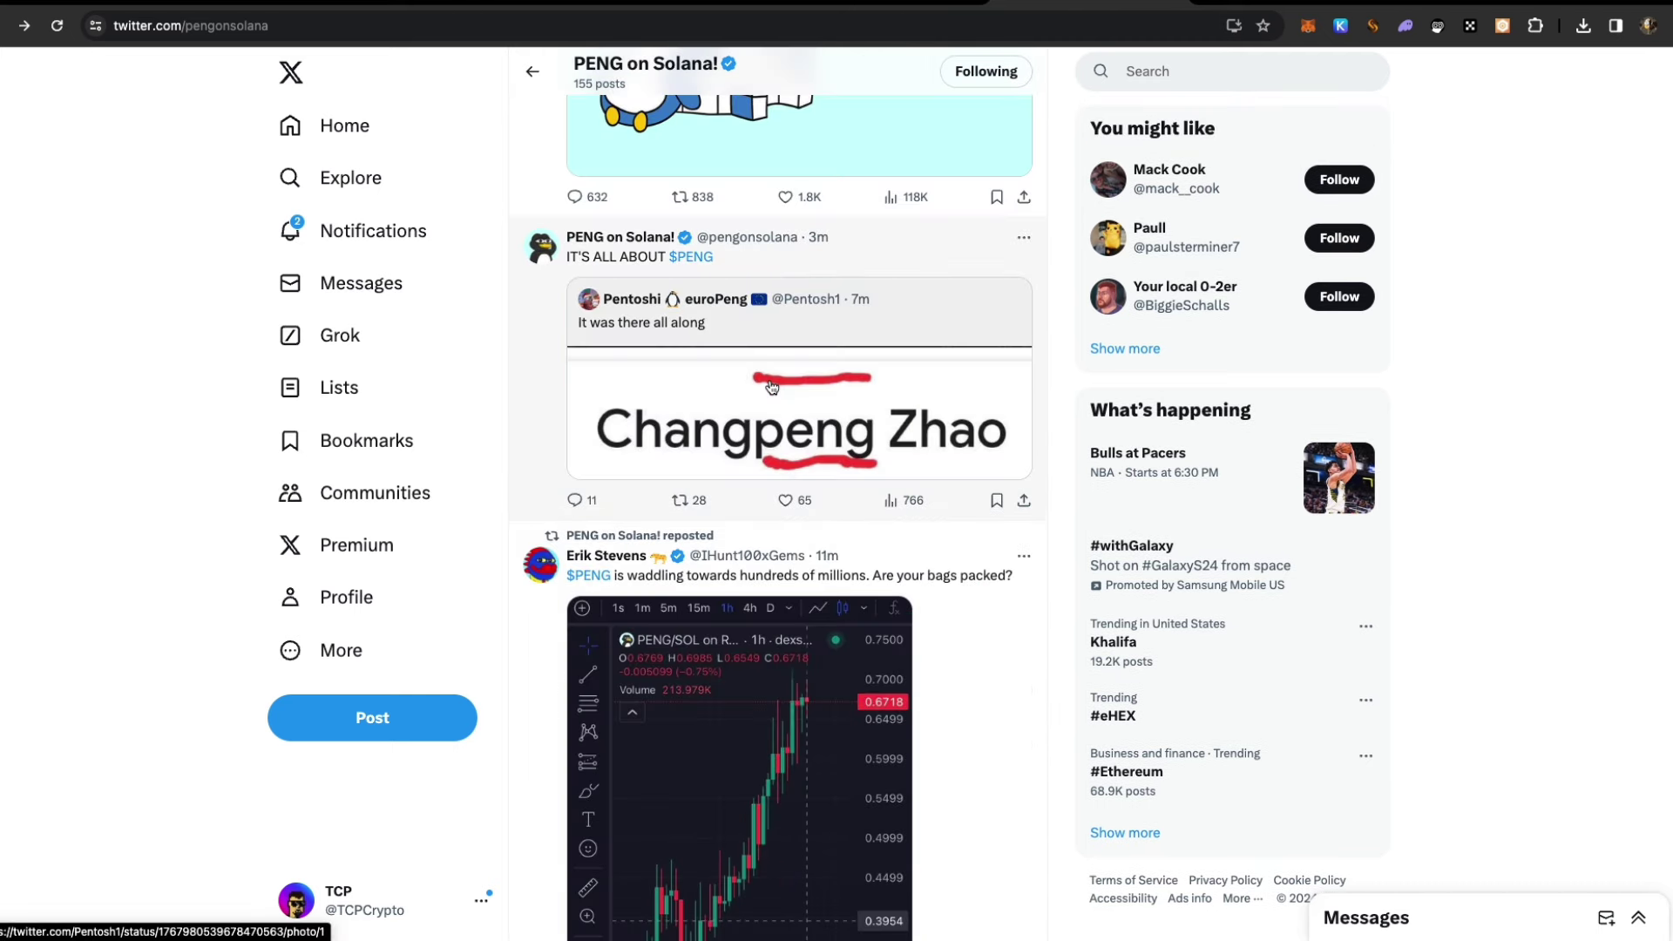
scroll(785, 392, up, 5)
scroll(915, 405, up, 5)
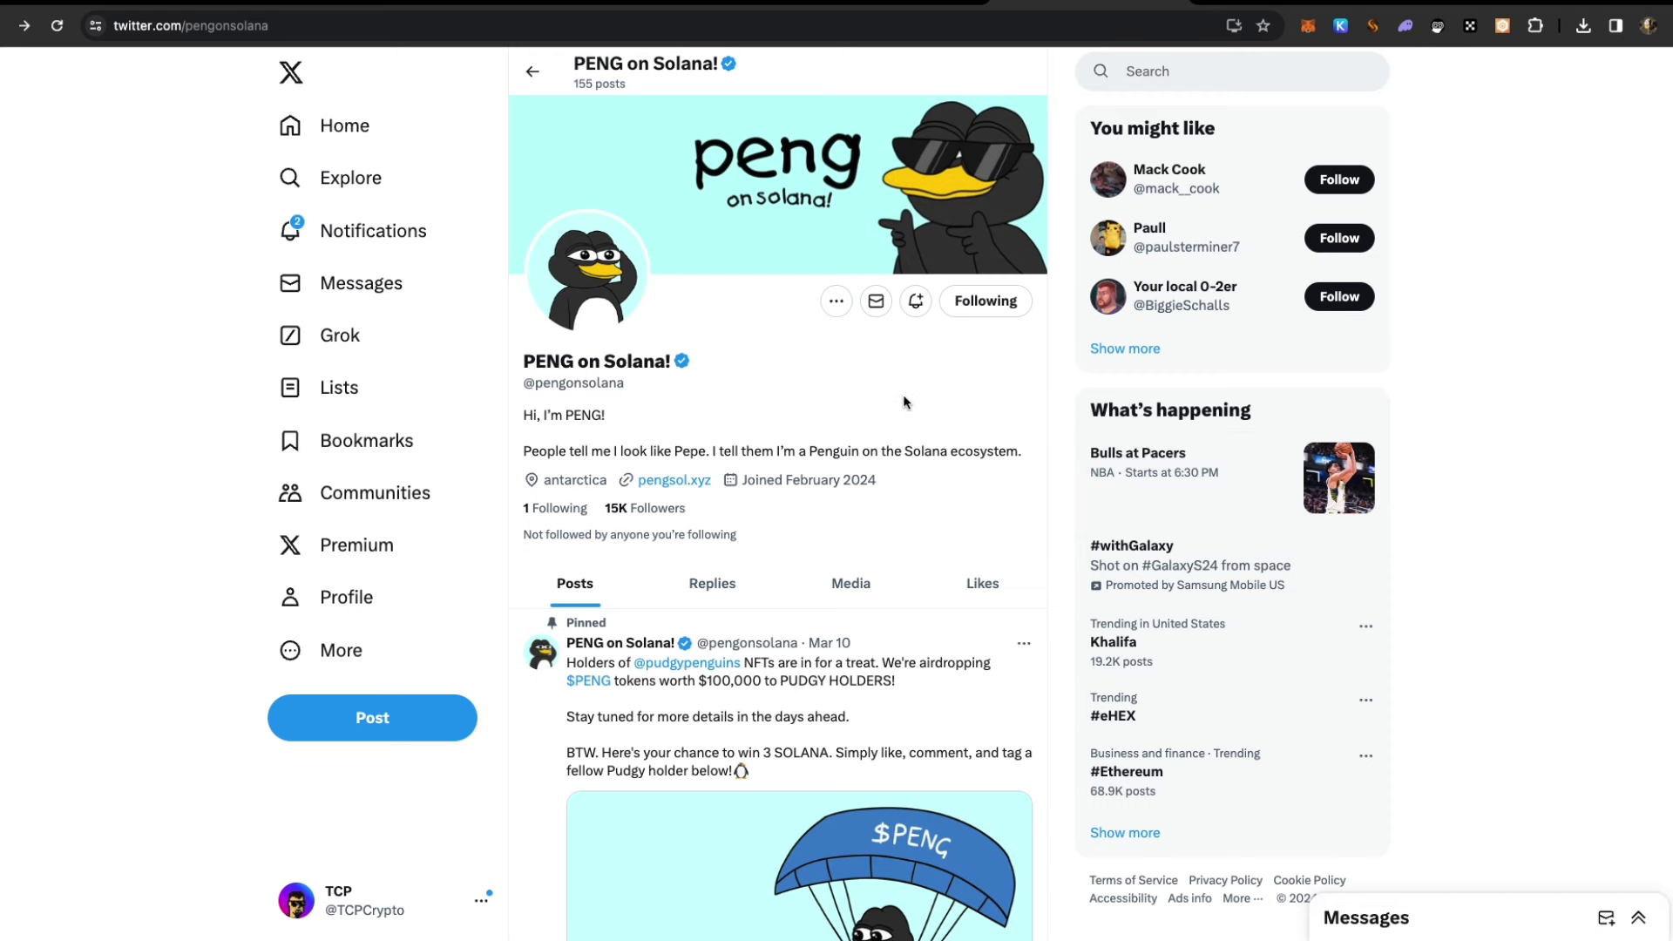
scroll(903, 394, down, 10)
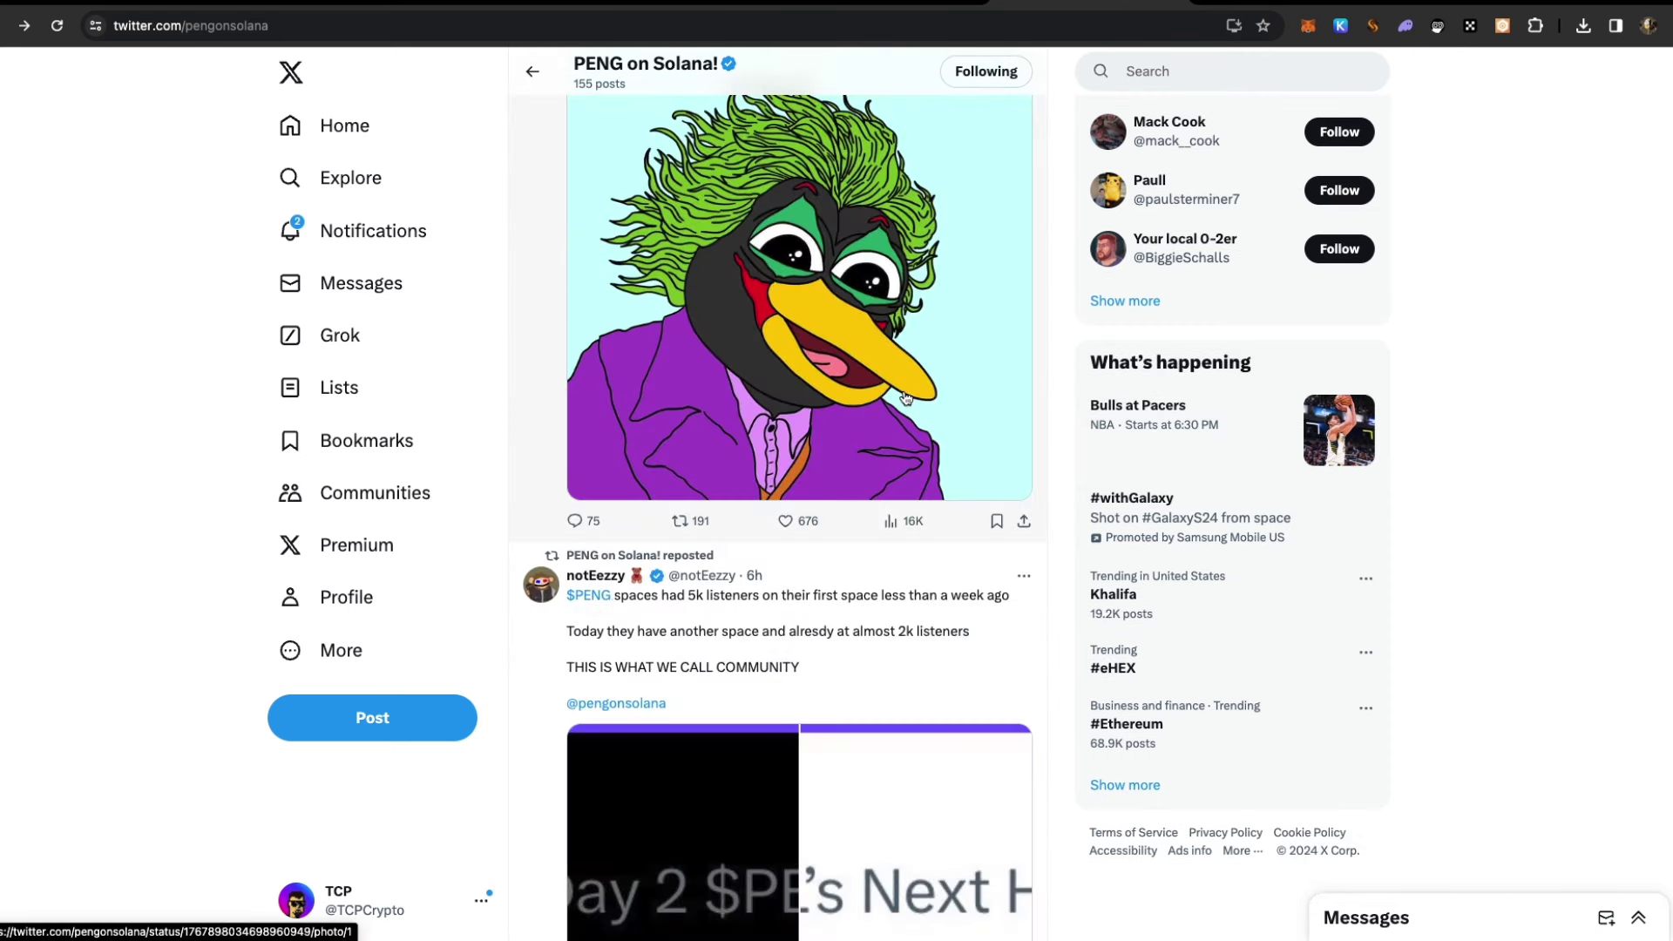
scroll(904, 396, down, 5)
scroll(904, 395, down, 5)
scroll(904, 397, down, 5)
scroll(903, 397, down, 5)
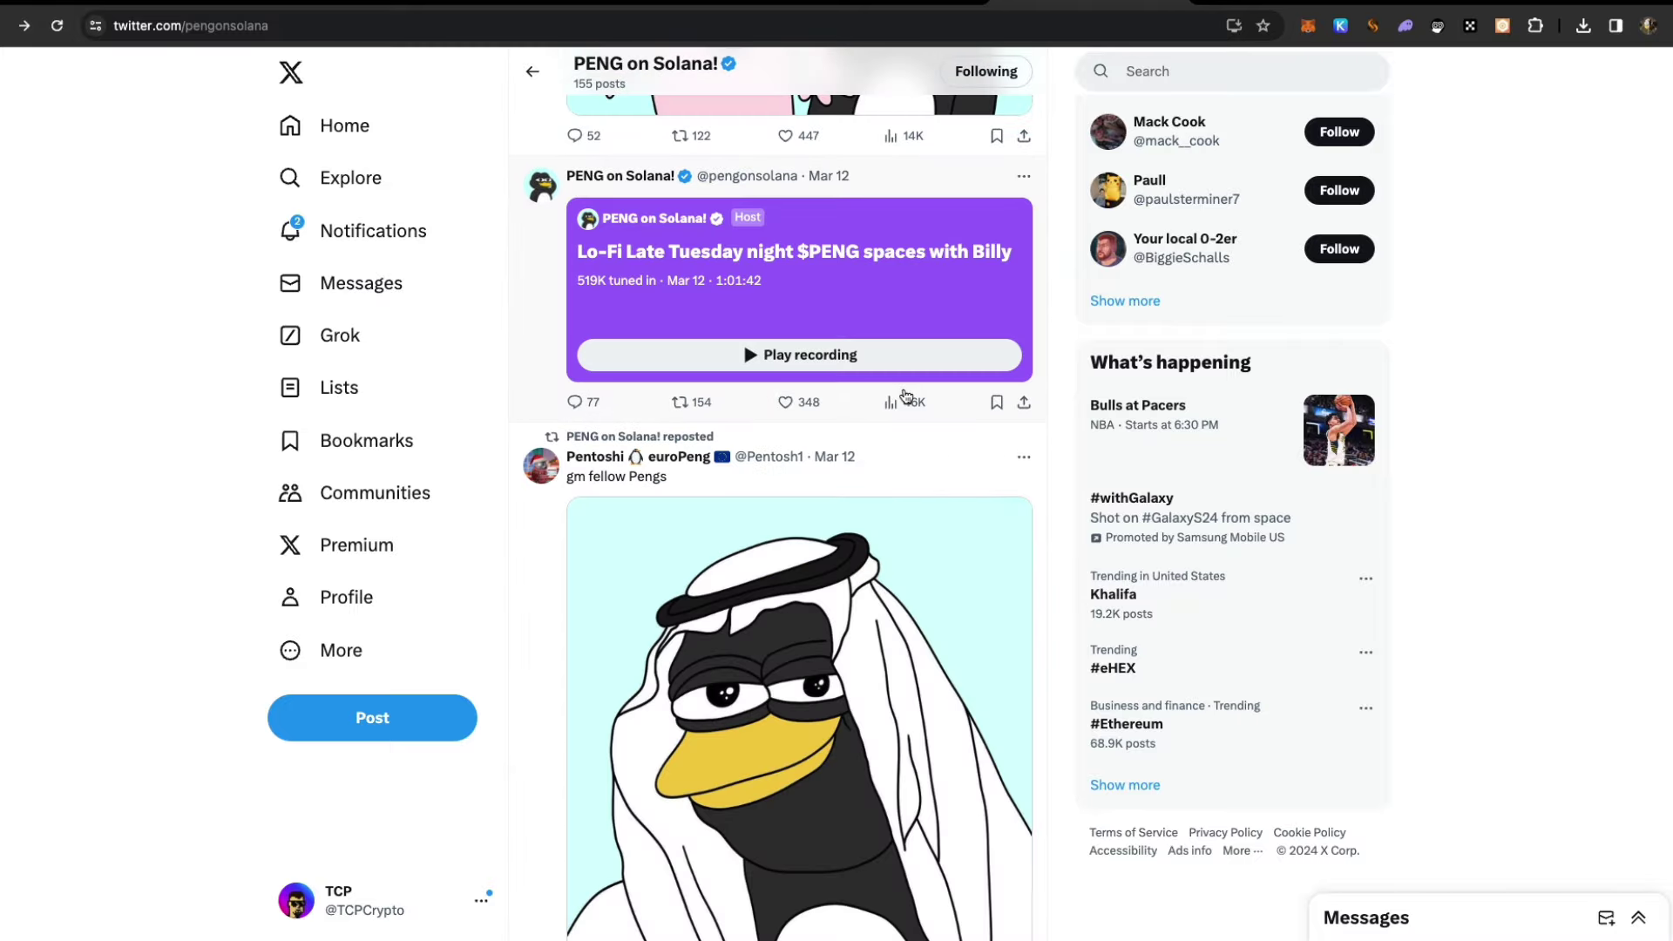
scroll(902, 396, up, 5)
scroll(903, 396, up, 5)
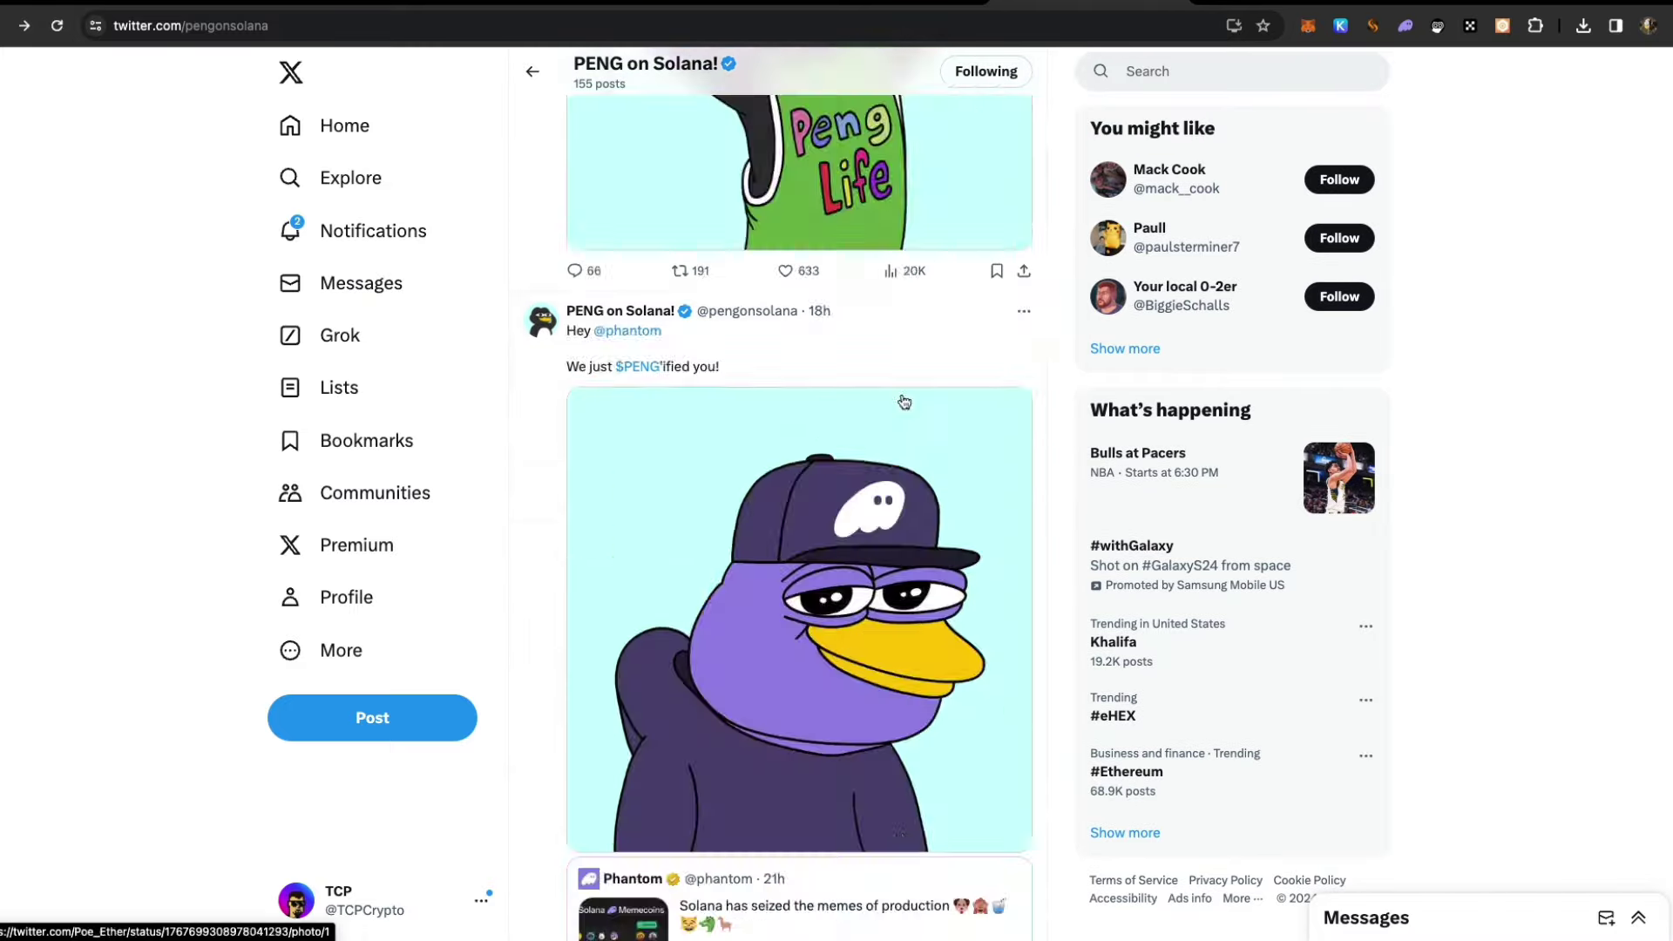
scroll(903, 397, up, 5)
scroll(903, 397, up, 5)
scroll(907, 413, up, 5)
scroll(908, 414, up, 5)
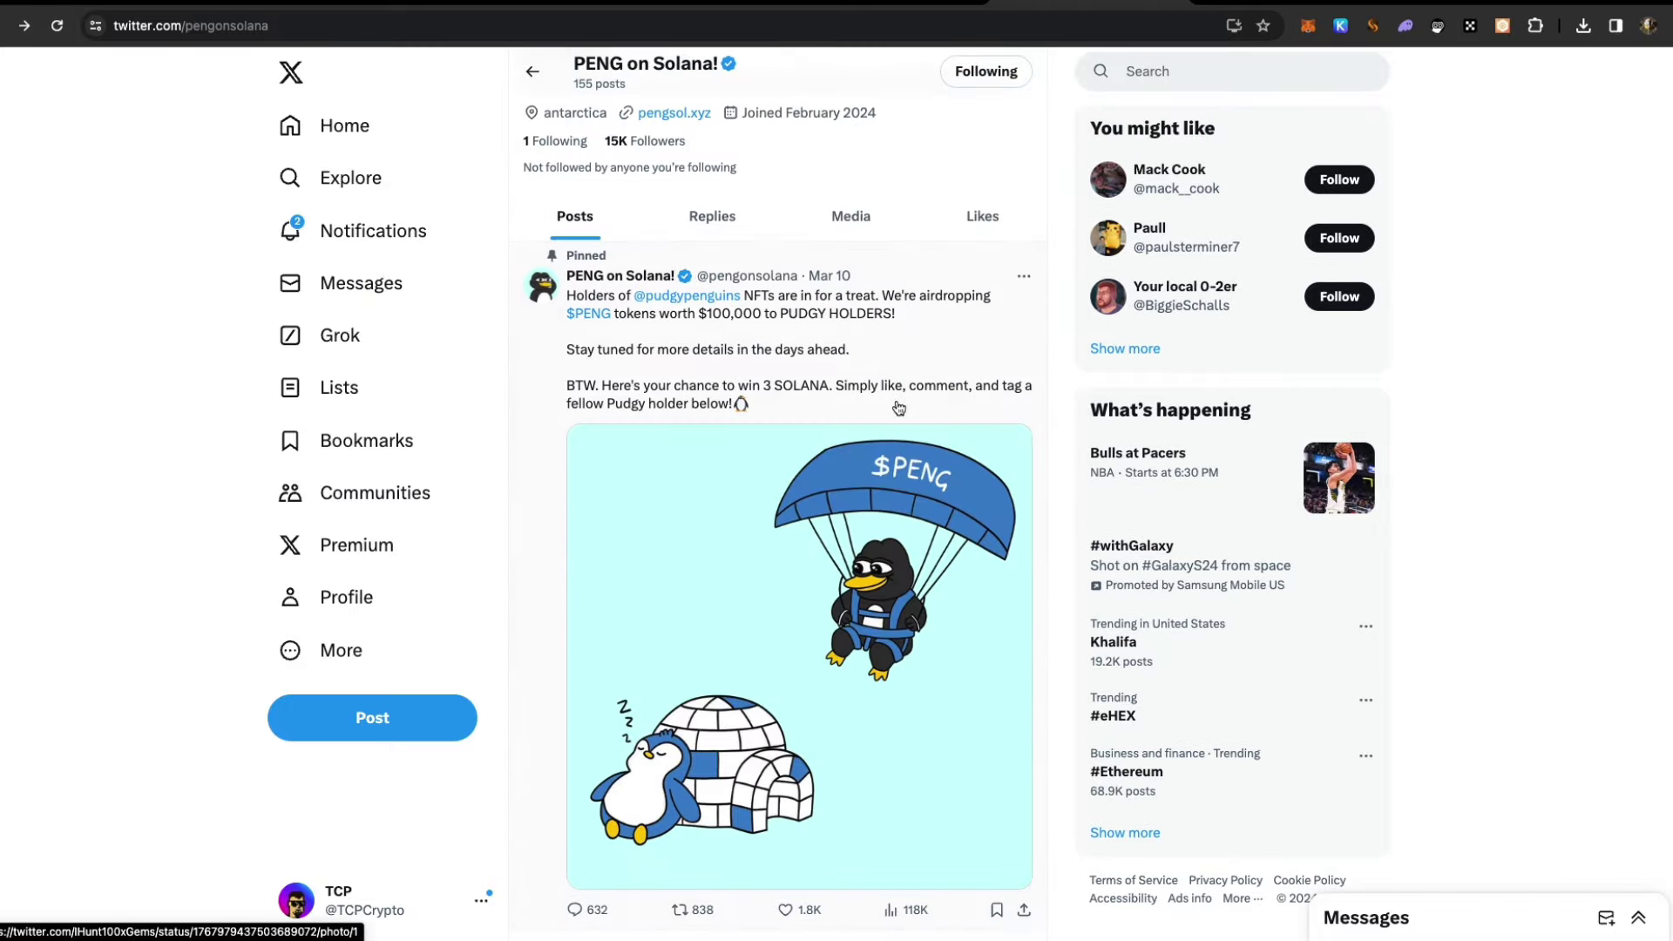
scroll(895, 402, up, 5)
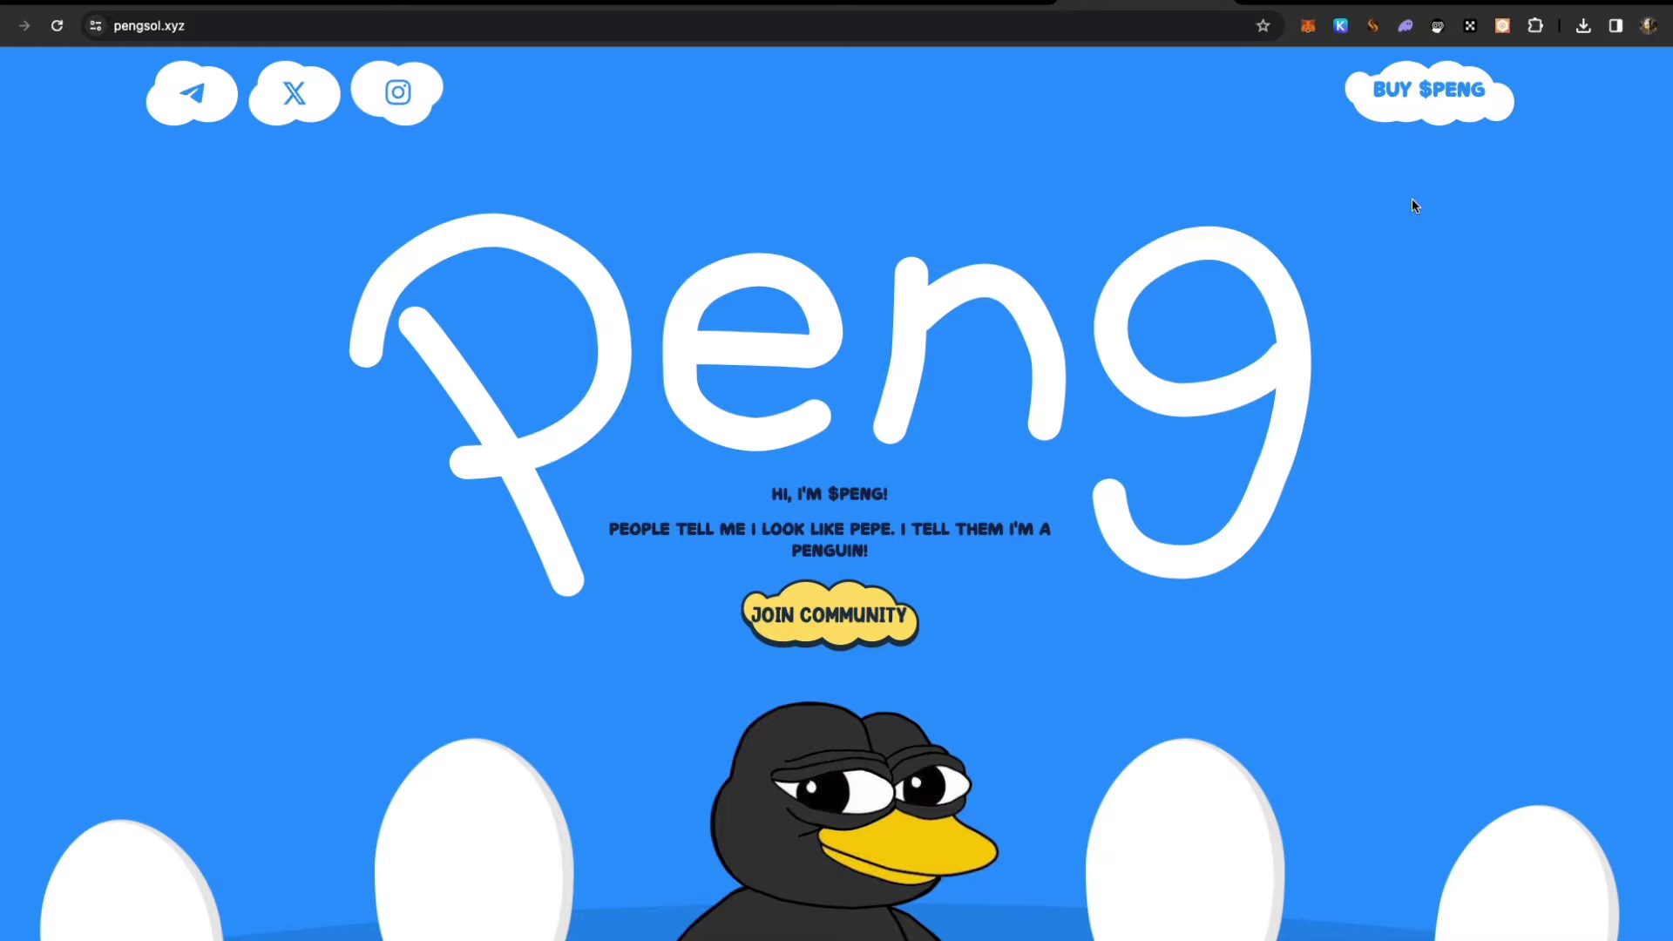
scroll(1332, 254, down, 5)
scroll(1329, 254, down, 5)
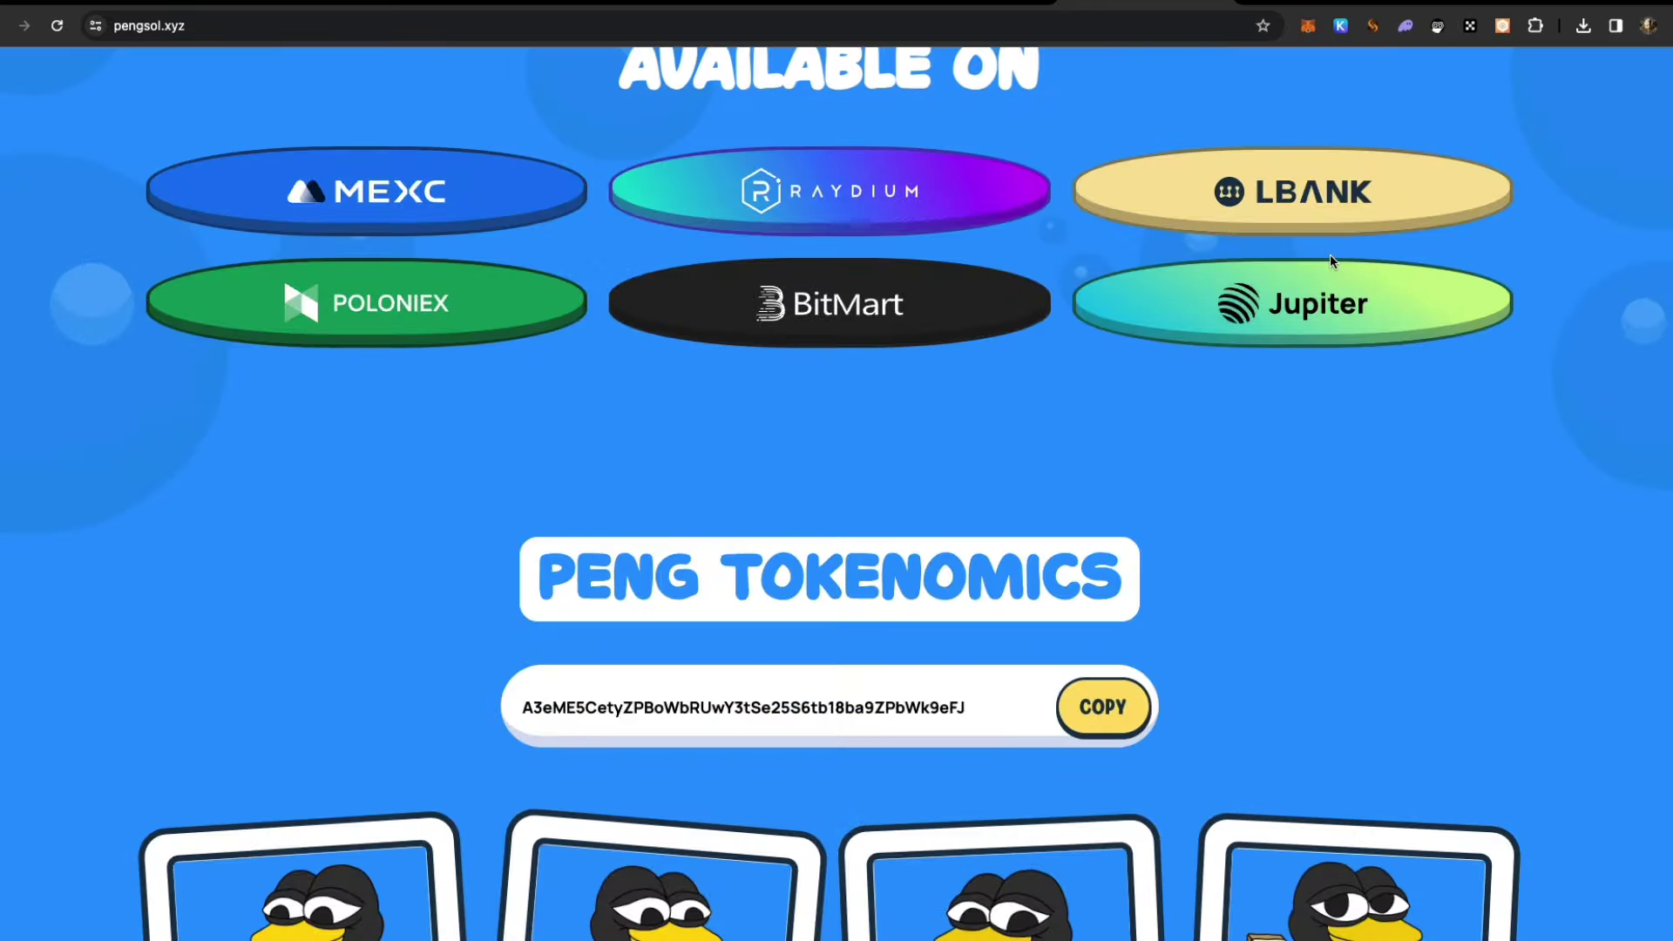
scroll(1330, 255, down, 8)
scroll(1330, 255, down, 4)
scroll(1330, 256, up, 5)
scroll(1330, 255, up, 6)
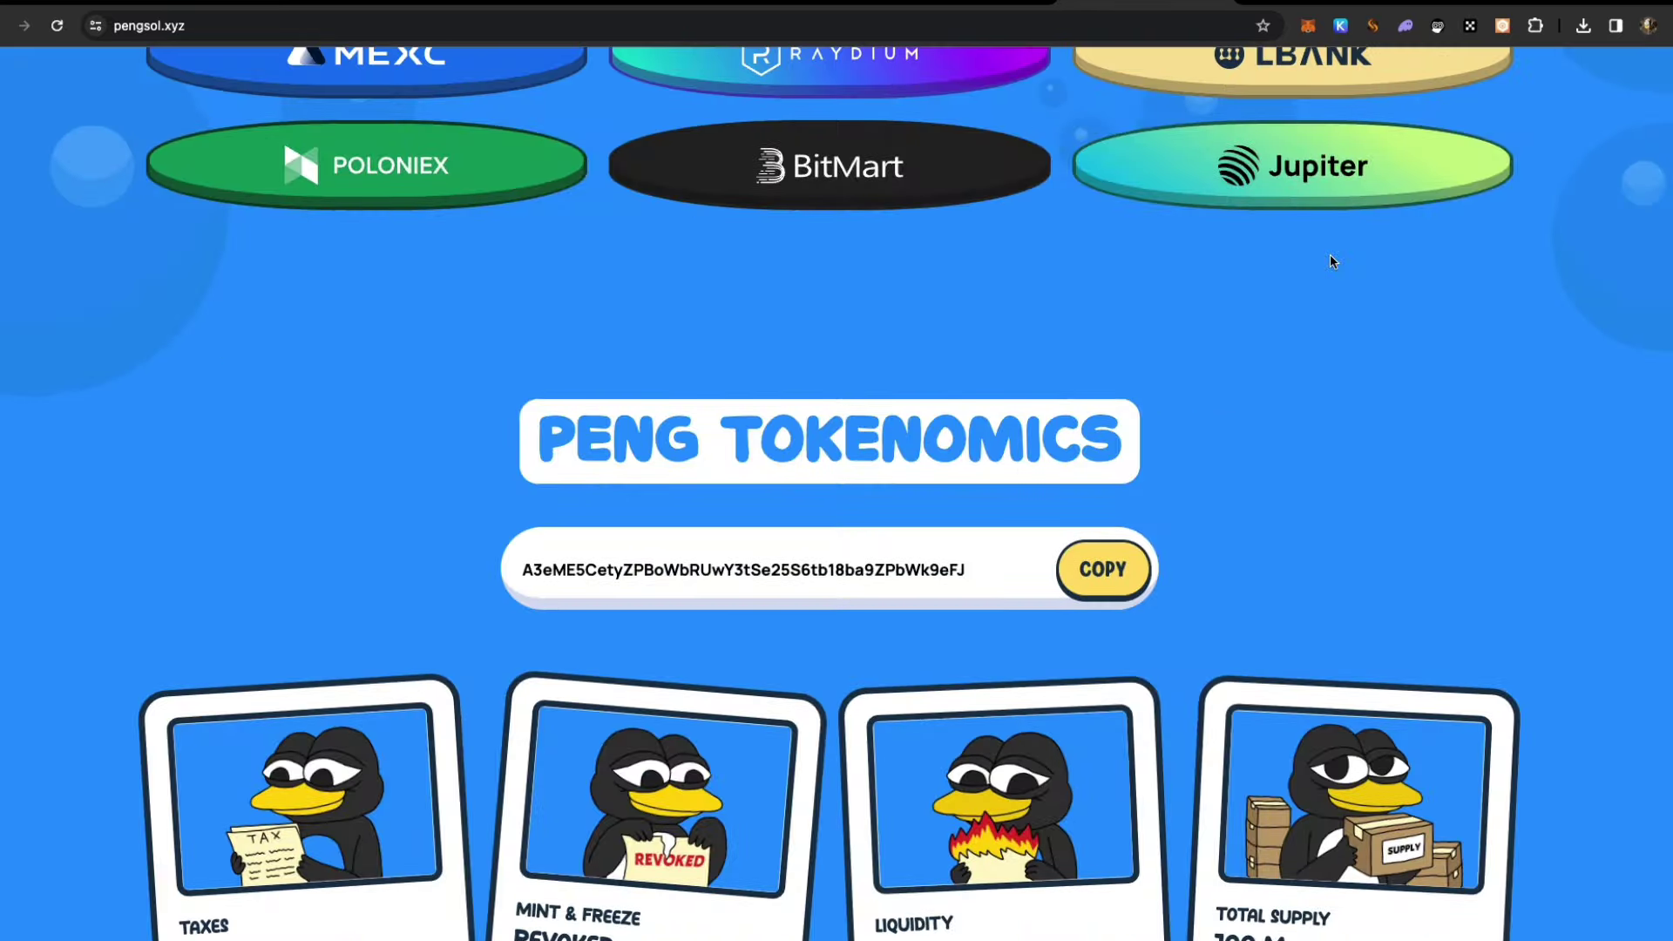
scroll(1330, 255, down, 5)
scroll(1330, 256, up, 3)
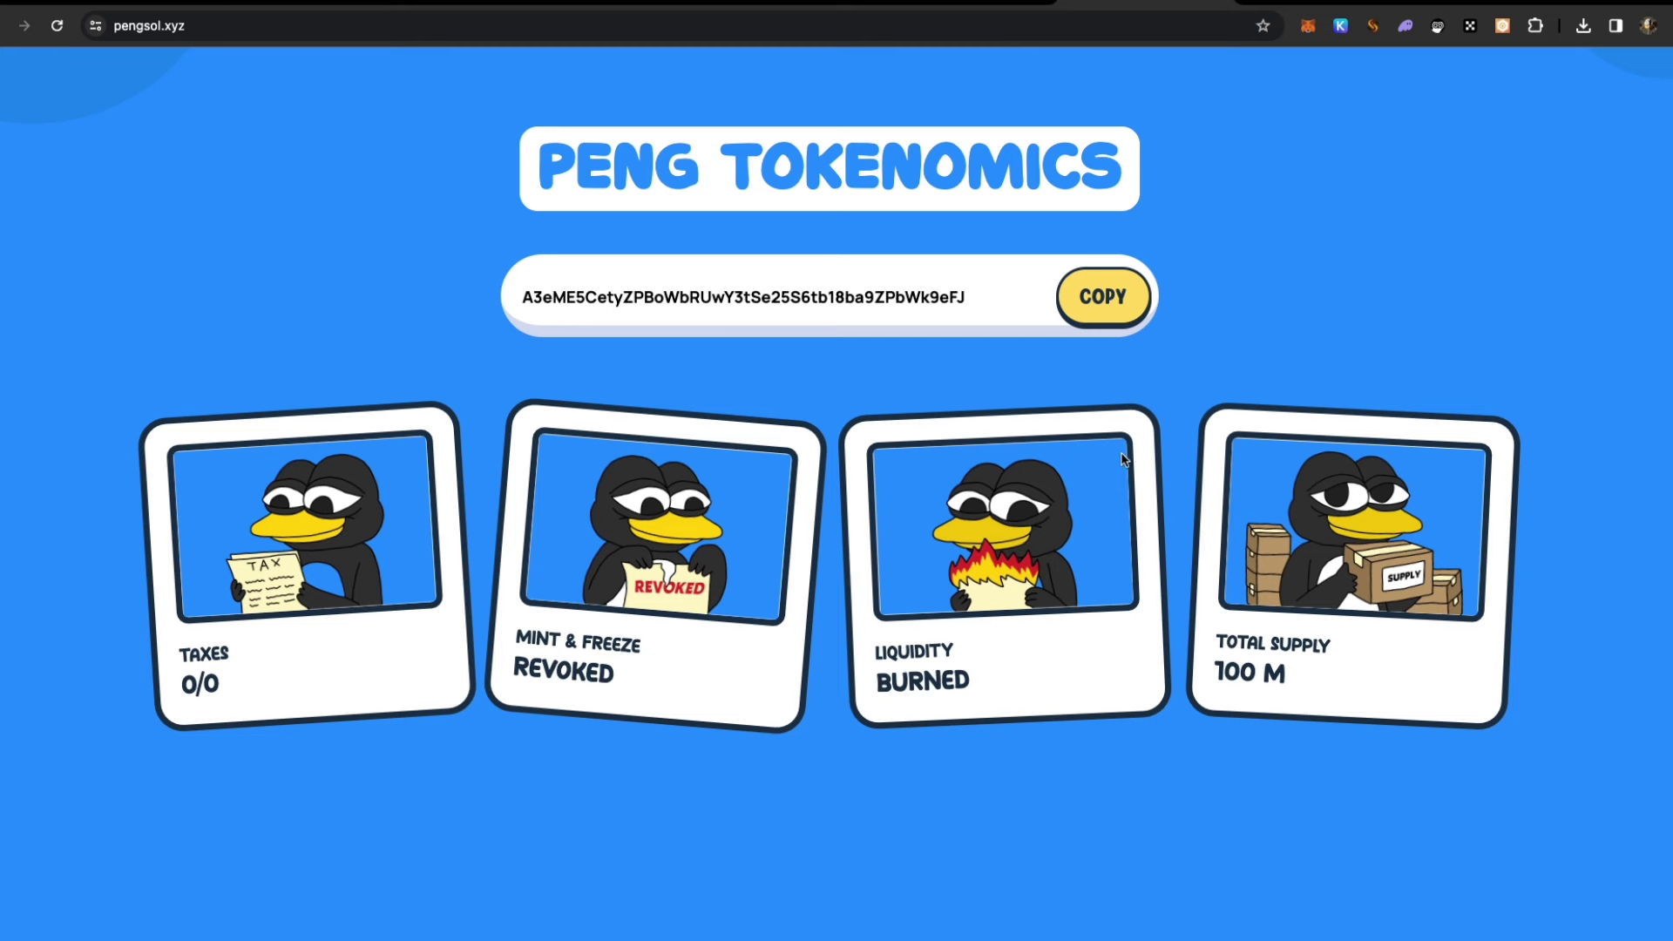
scroll(902, 389, down, 5)
scroll(902, 389, down, 8)
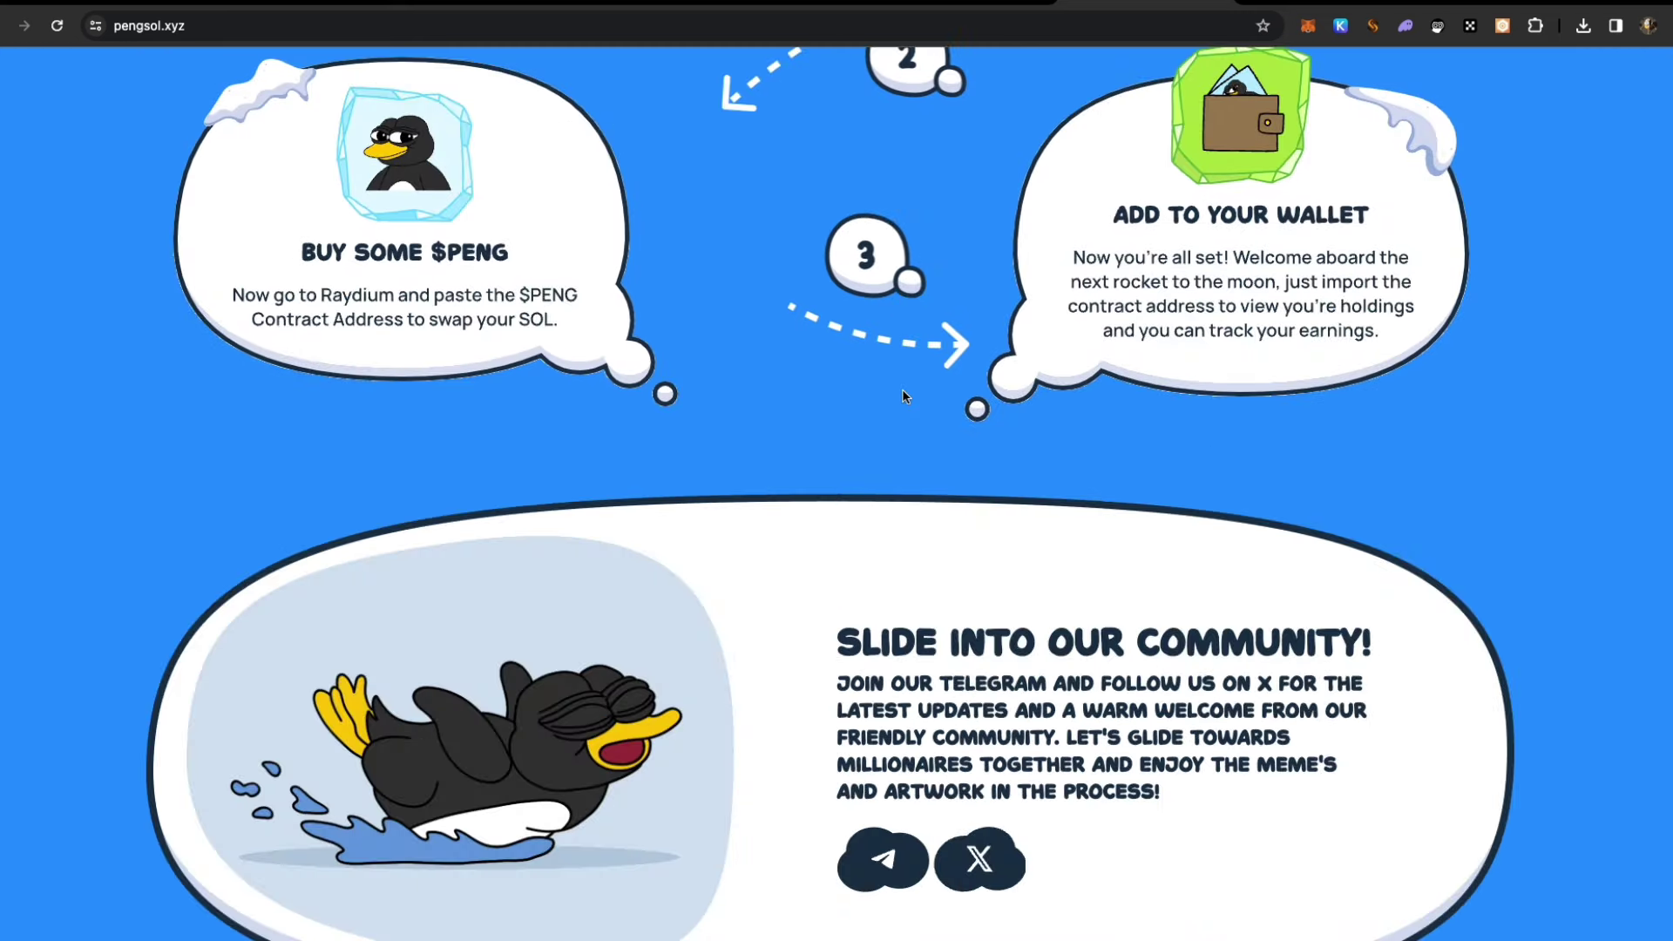
scroll(902, 388, down, 8)
scroll(903, 385, down, 5)
scroll(902, 392, up, 5)
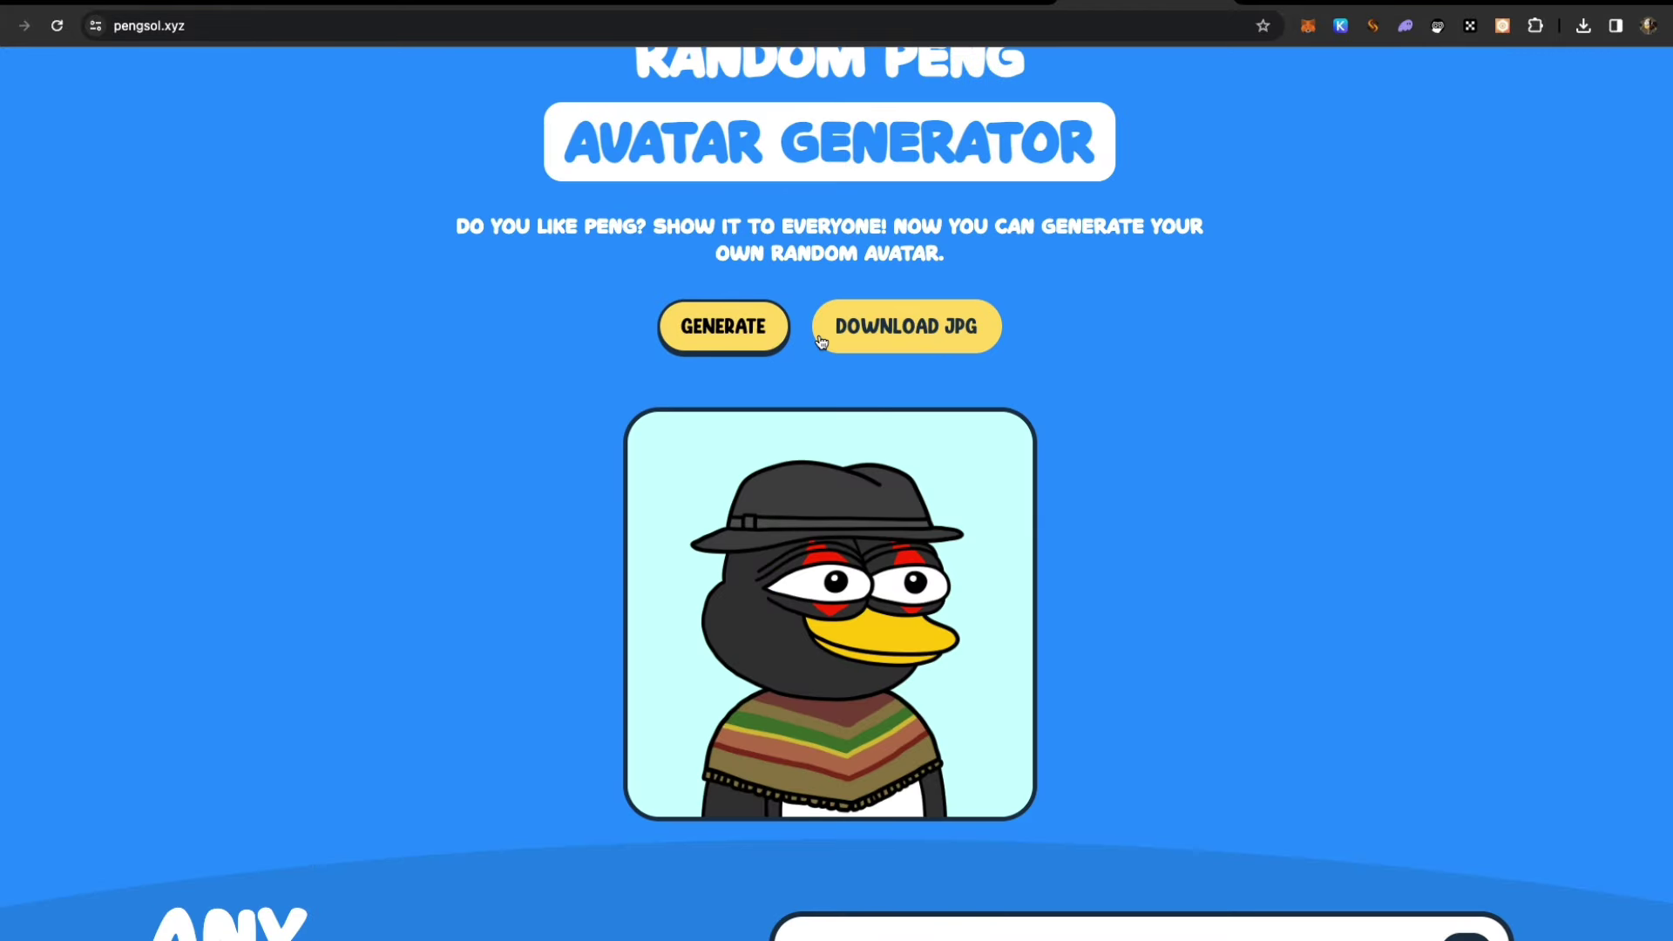
Generate a random Peng avatar on pengsol.xyz and download it as a JPG.
click(721, 343)
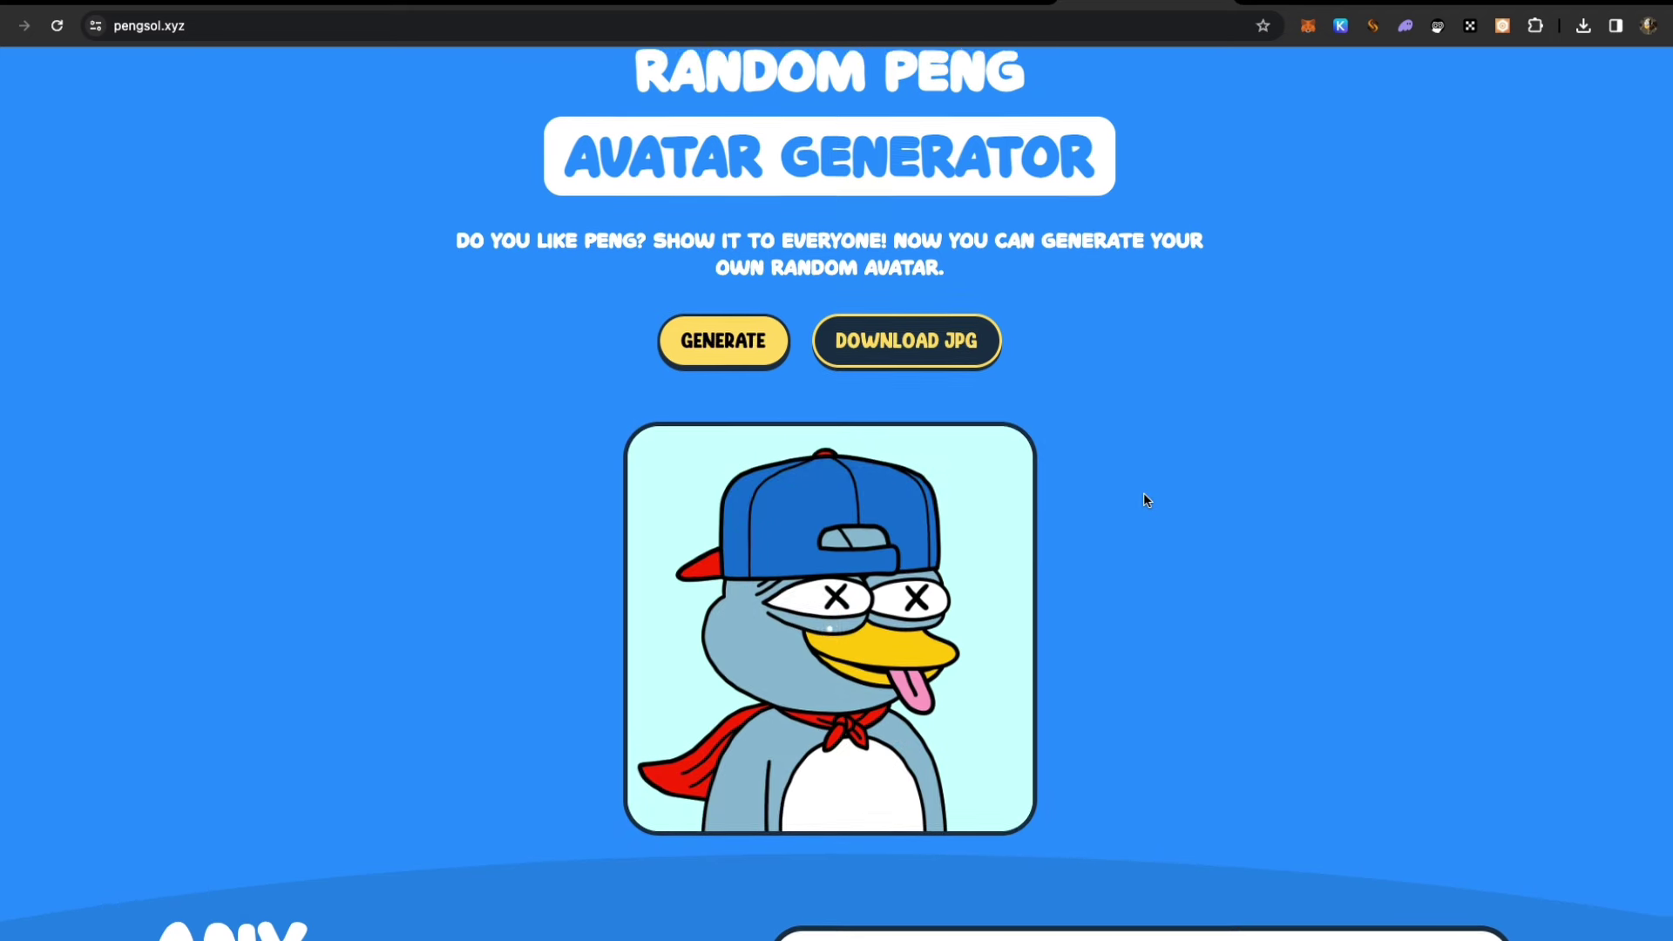
scroll(1144, 493, up, 1)
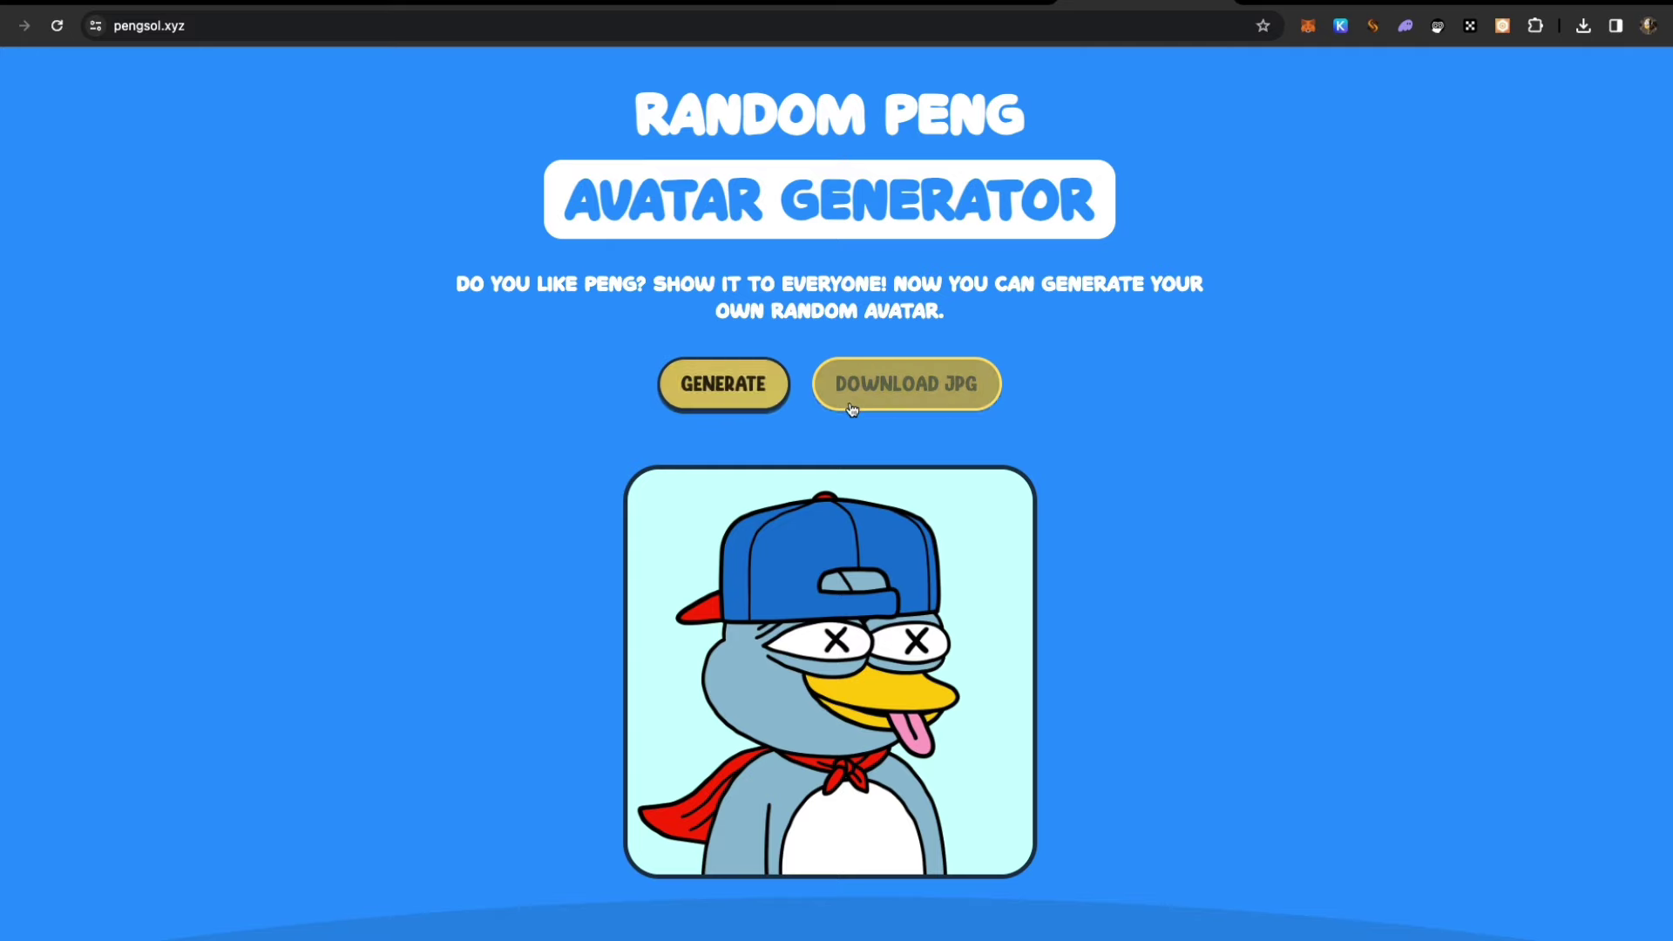
click(977, 407)
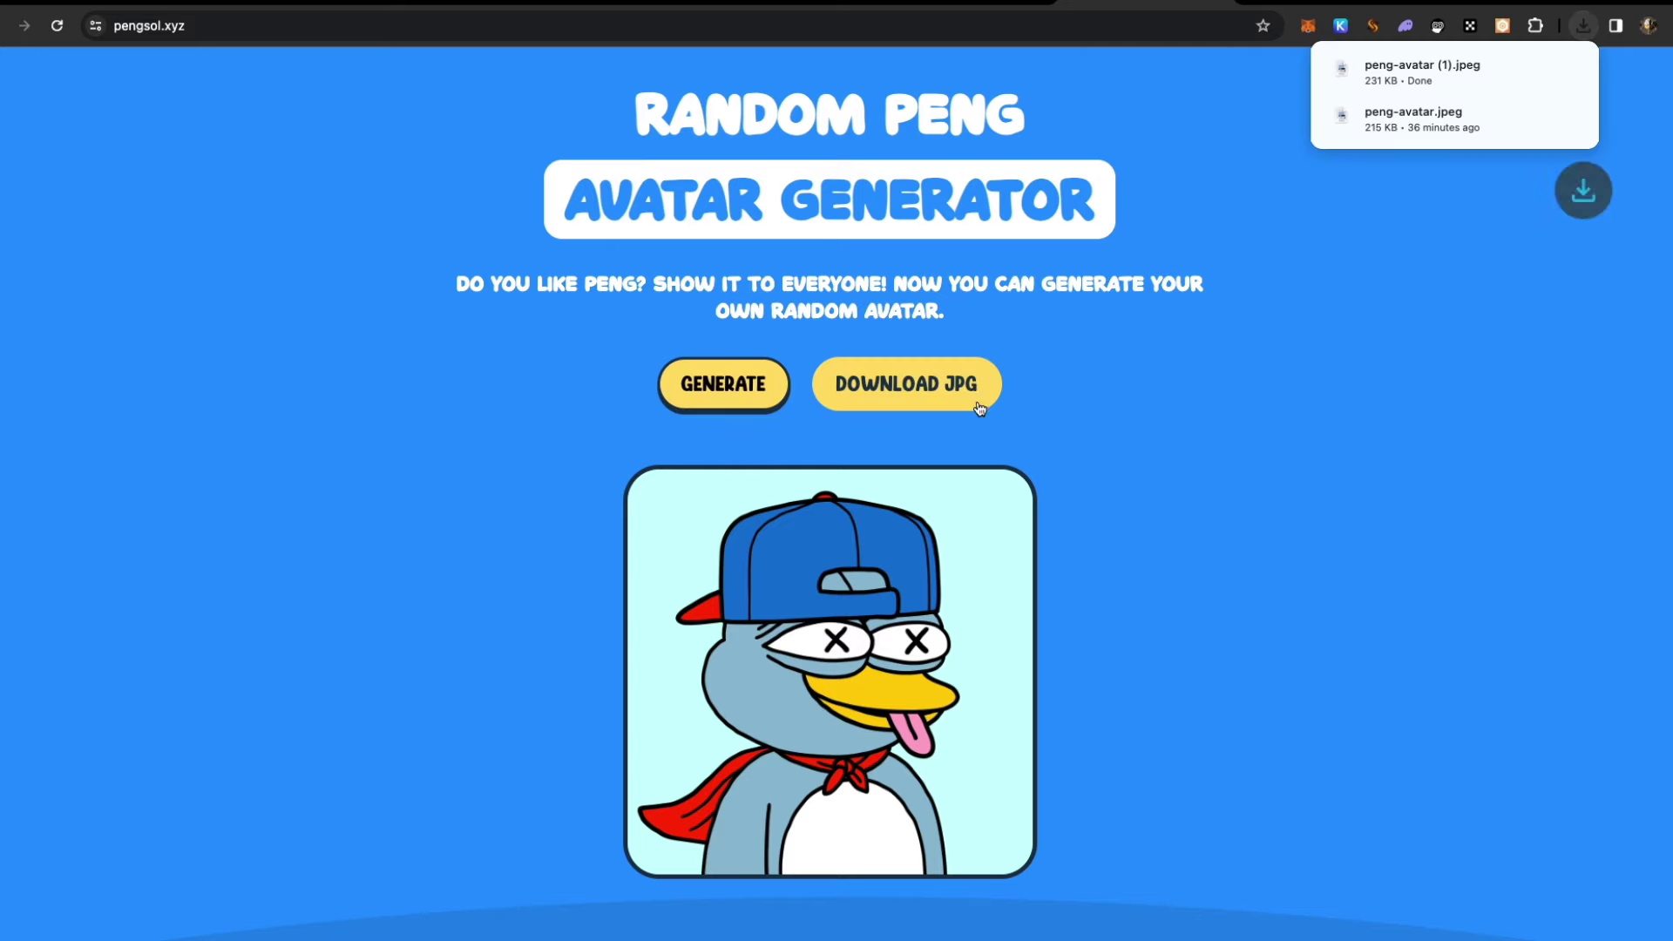
scroll(1194, 529, down, 10)
scroll(1193, 529, down, 2)
scroll(994, 536, up, 5)
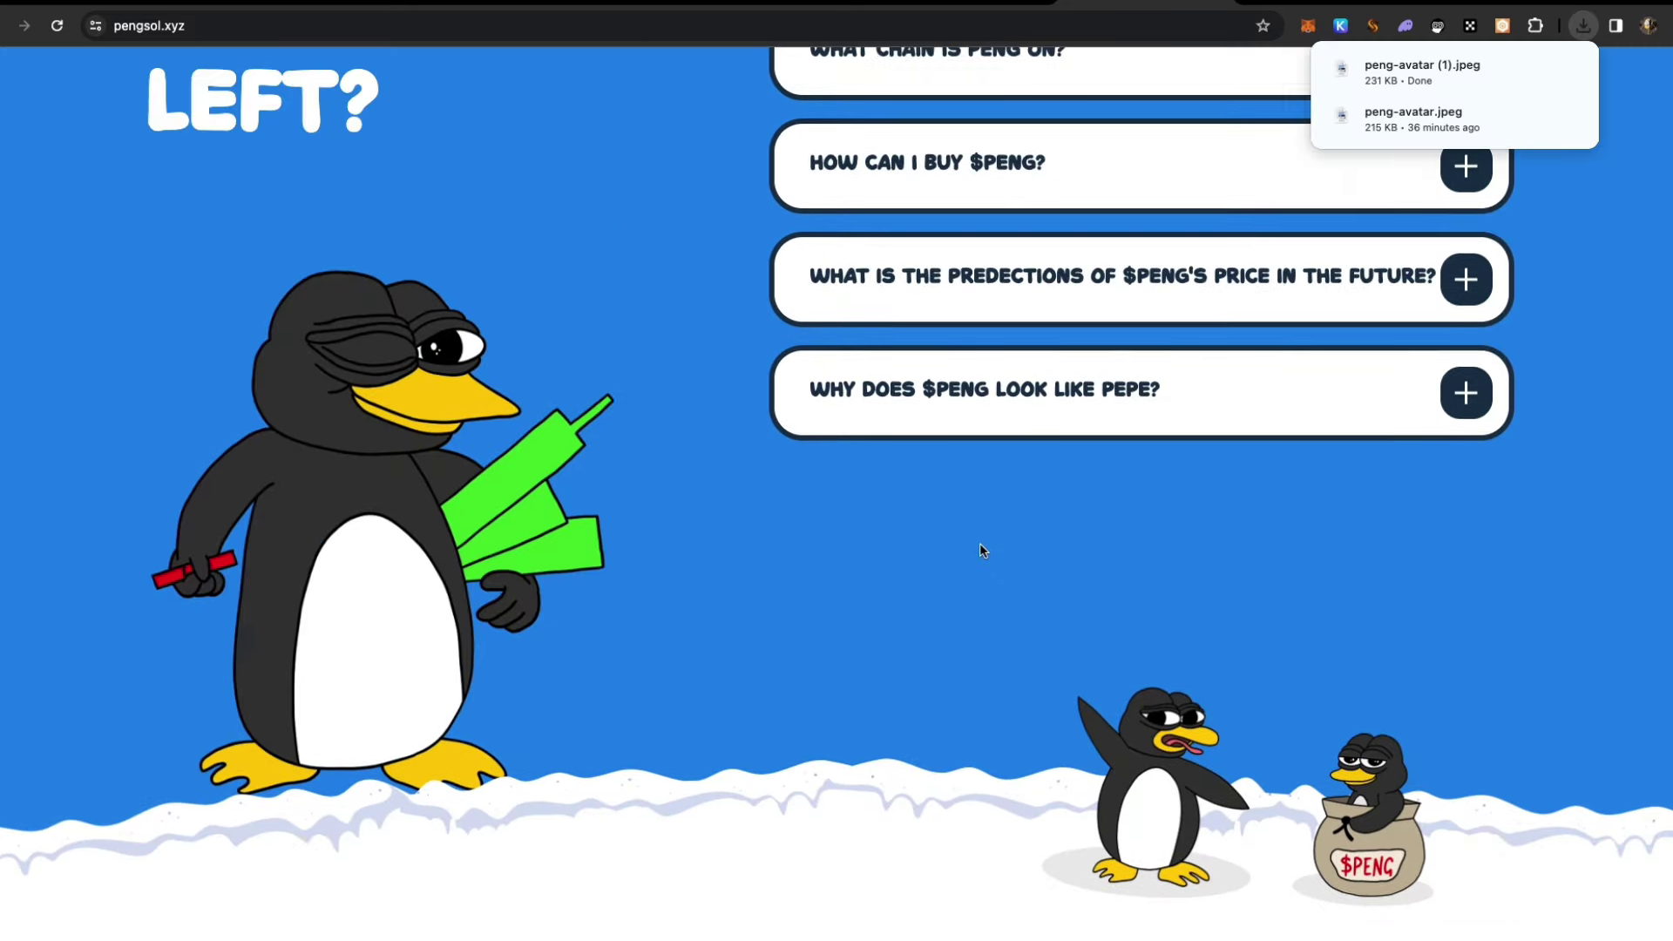
scroll(980, 543, up, 5)
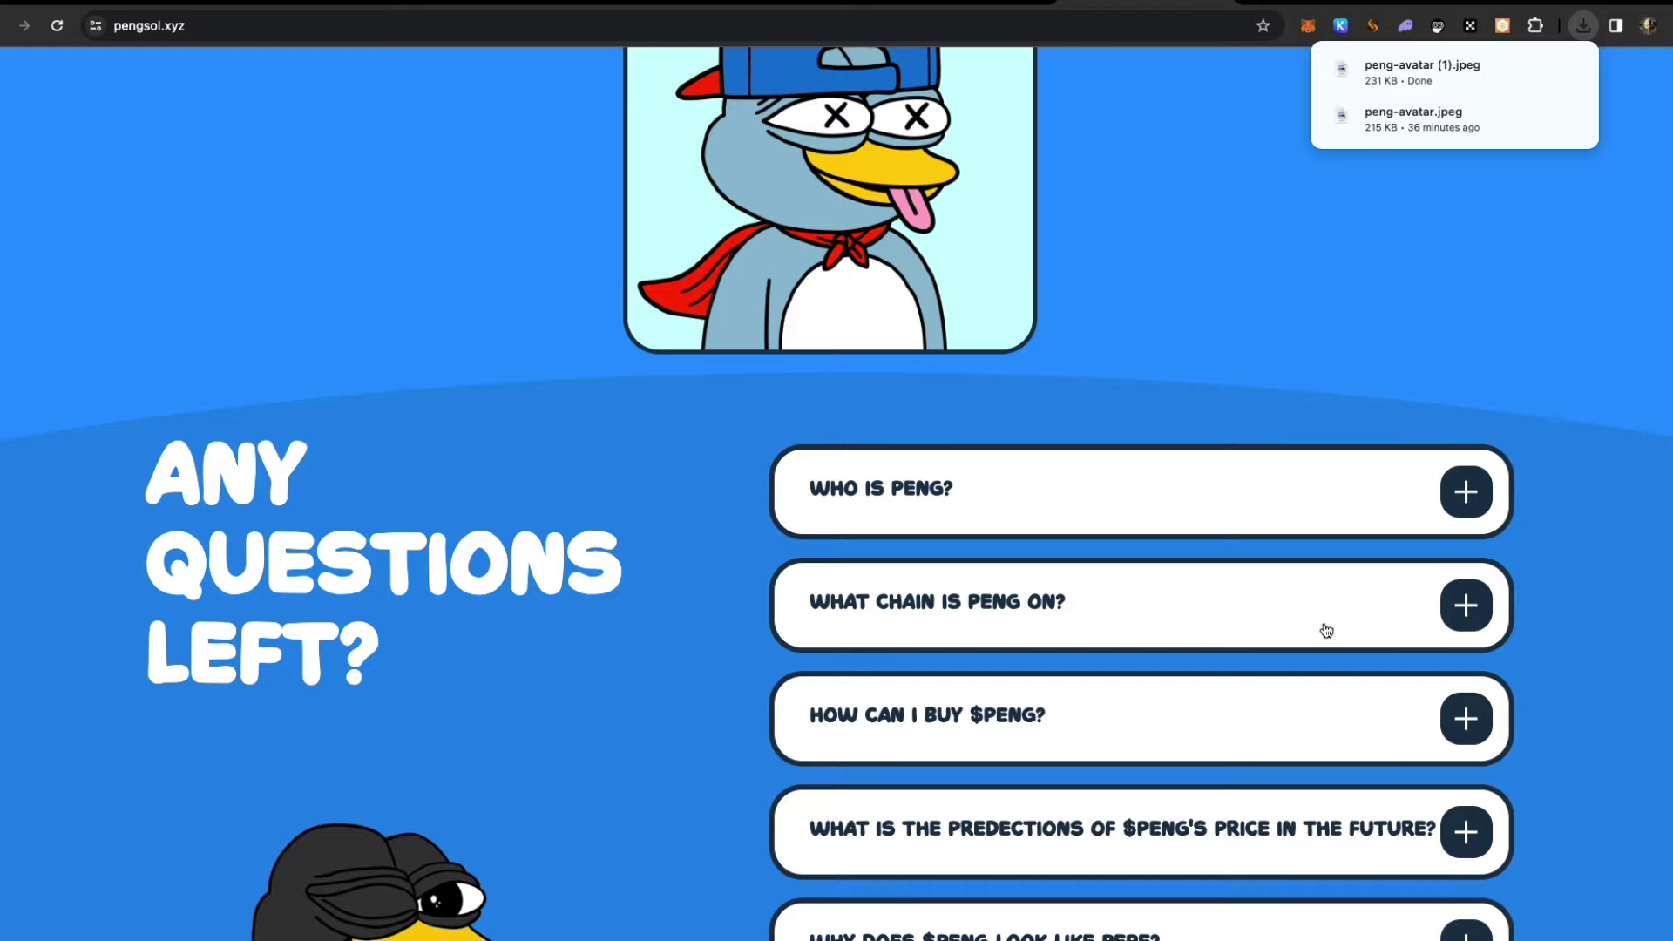
scroll(1320, 628, down, 3)
scroll(1220, 506, down, 2)
scroll(1220, 505, up, 8)
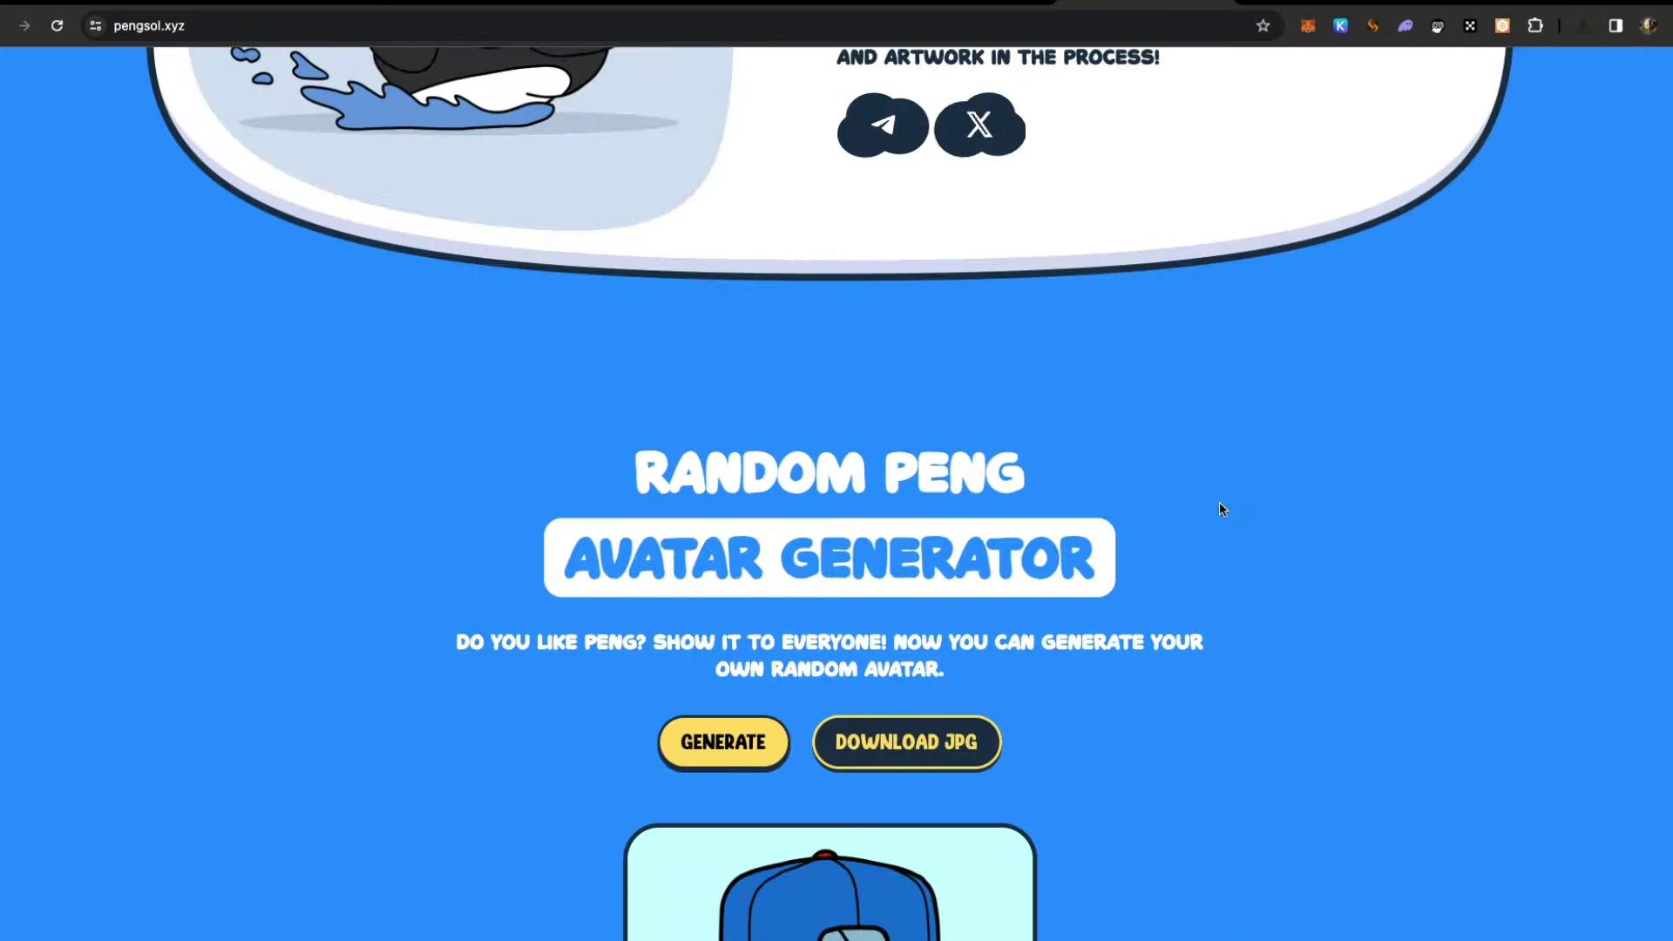
scroll(1220, 505, up, 8)
scroll(1219, 504, up, 8)
scroll(1218, 502, up, 3)
scroll(1216, 502, down, 10)
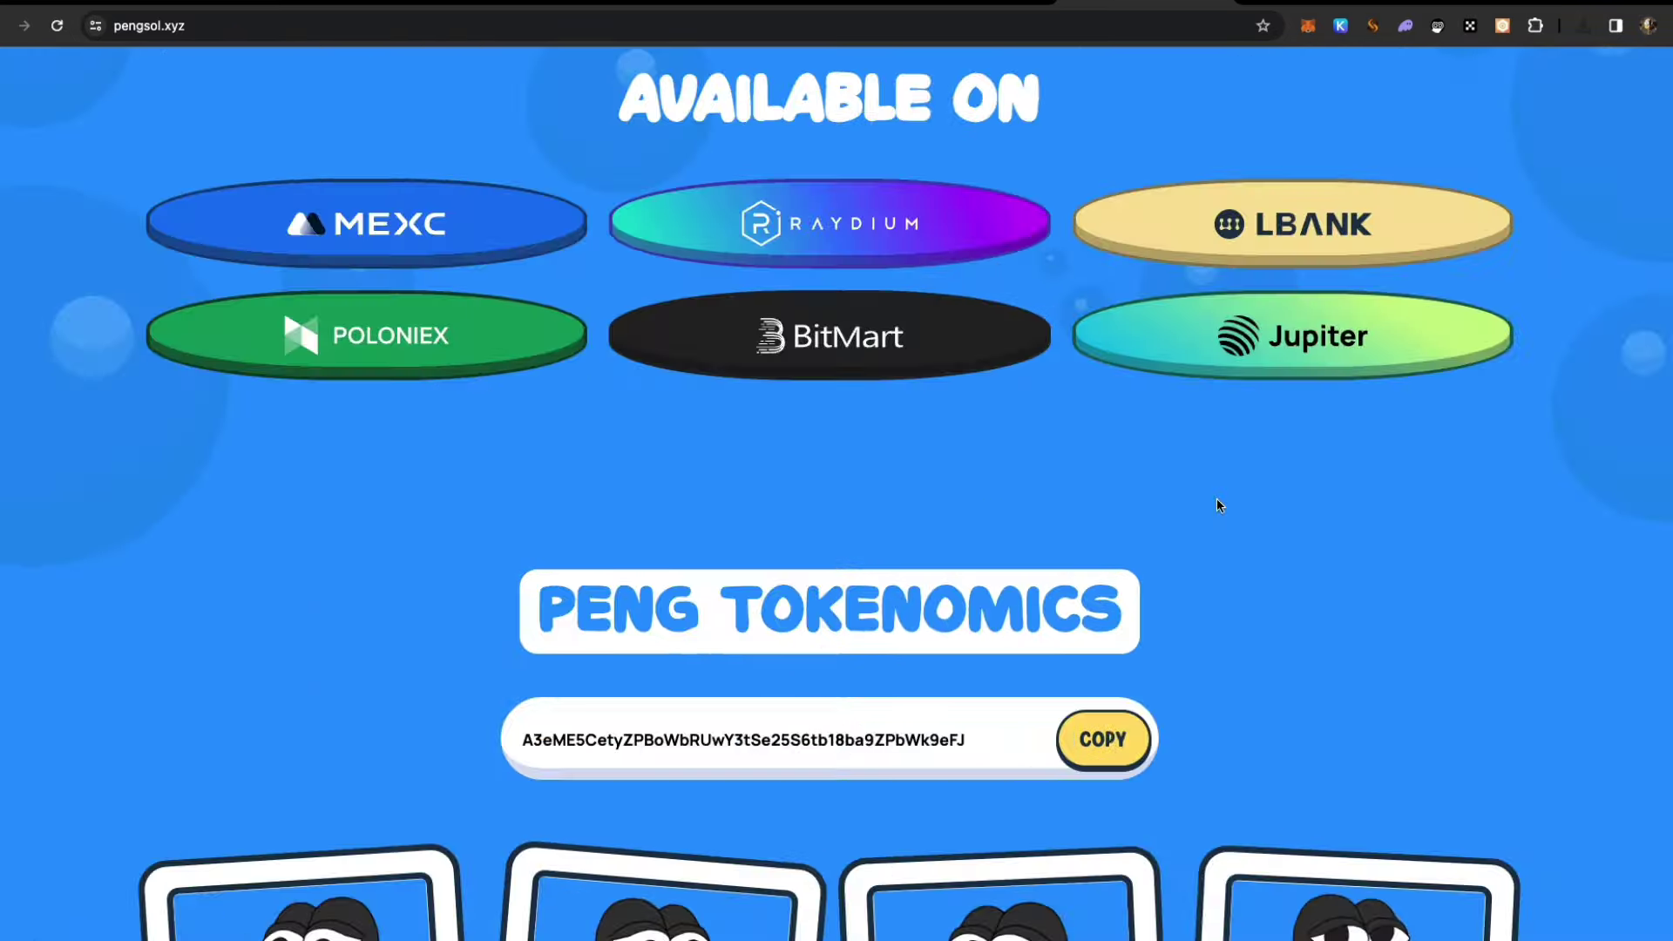
scroll(1218, 502, up, 1)
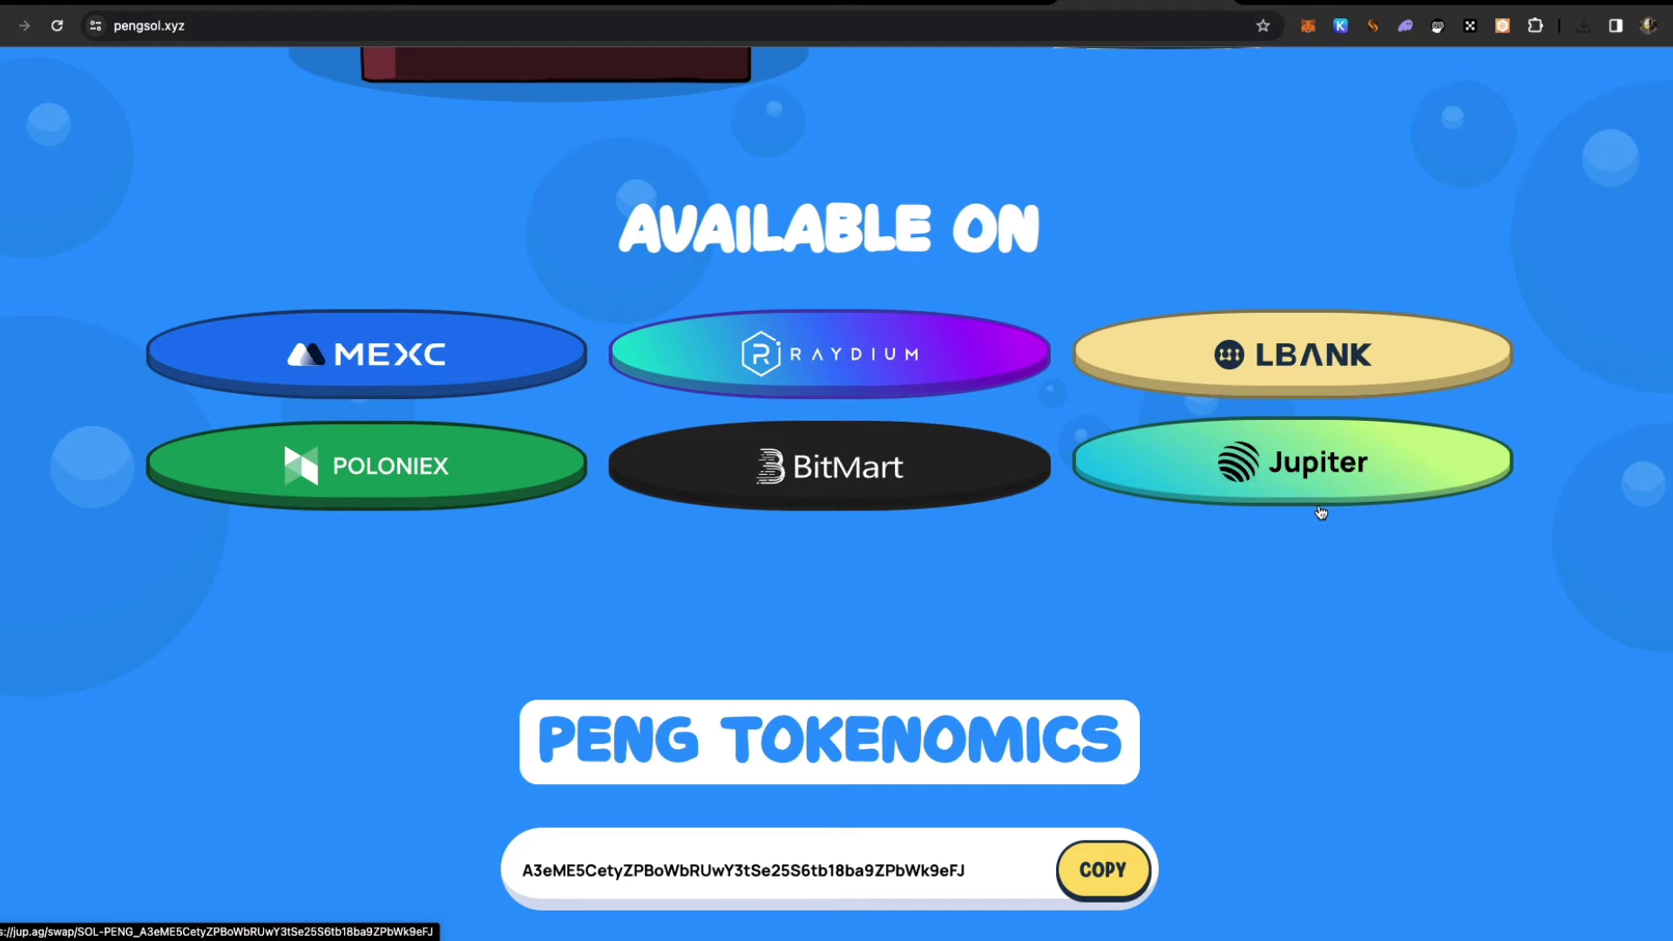
scroll(1145, 499, up, 6)
scroll(1159, 500, up, 6)
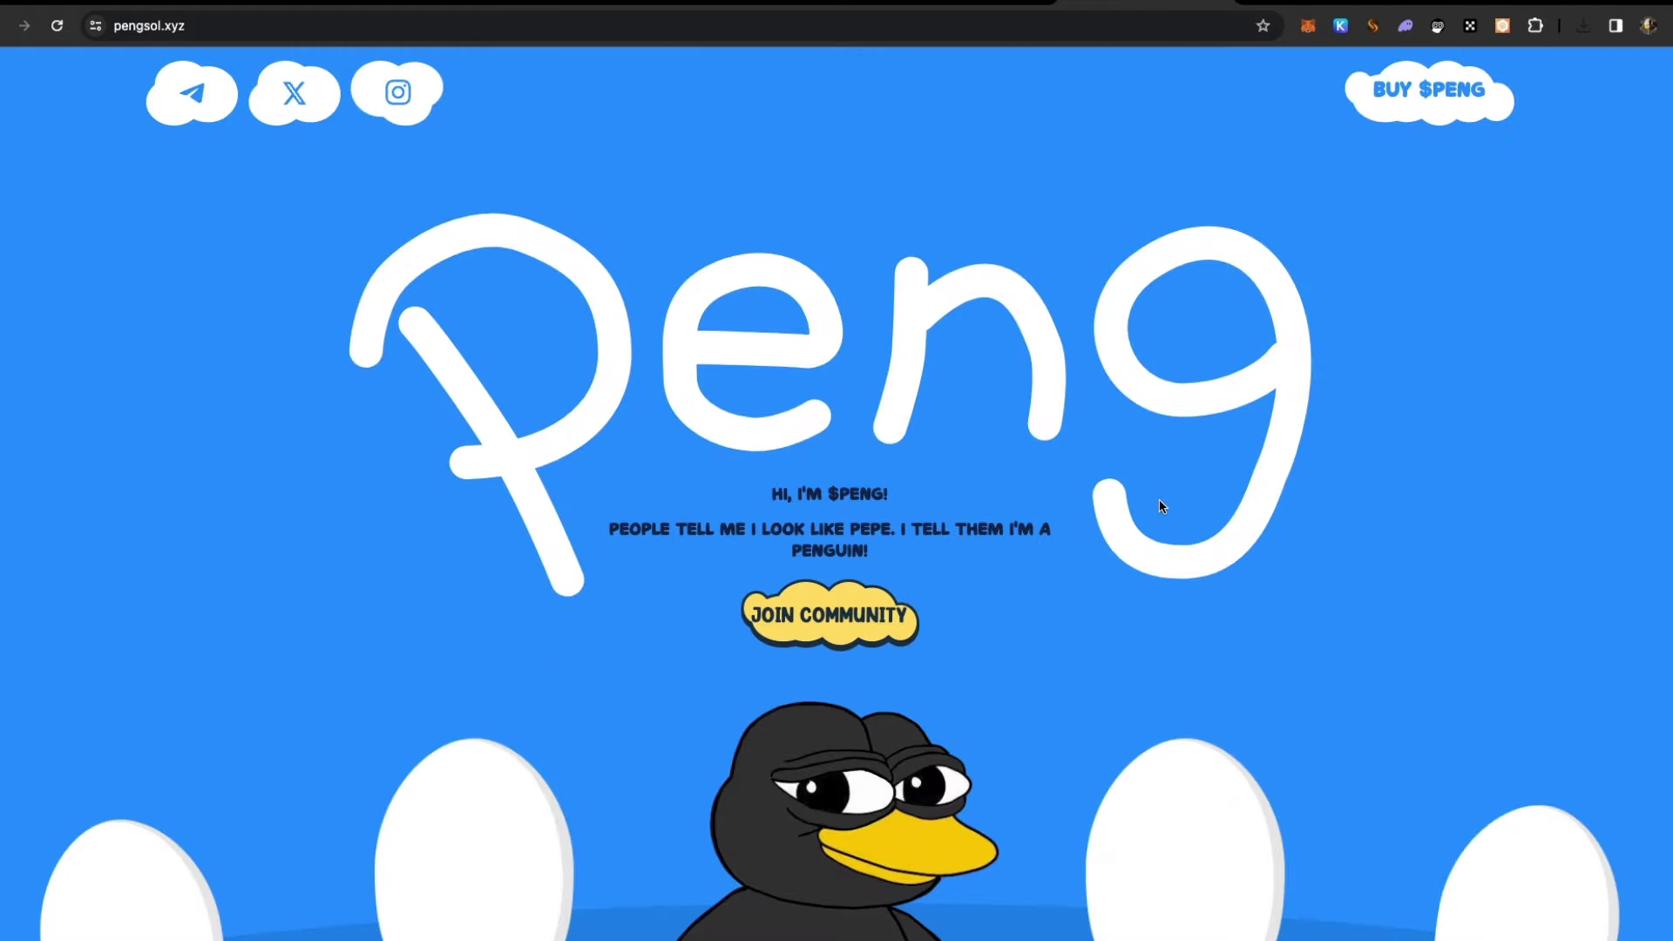
scroll(1160, 501, down, 5)
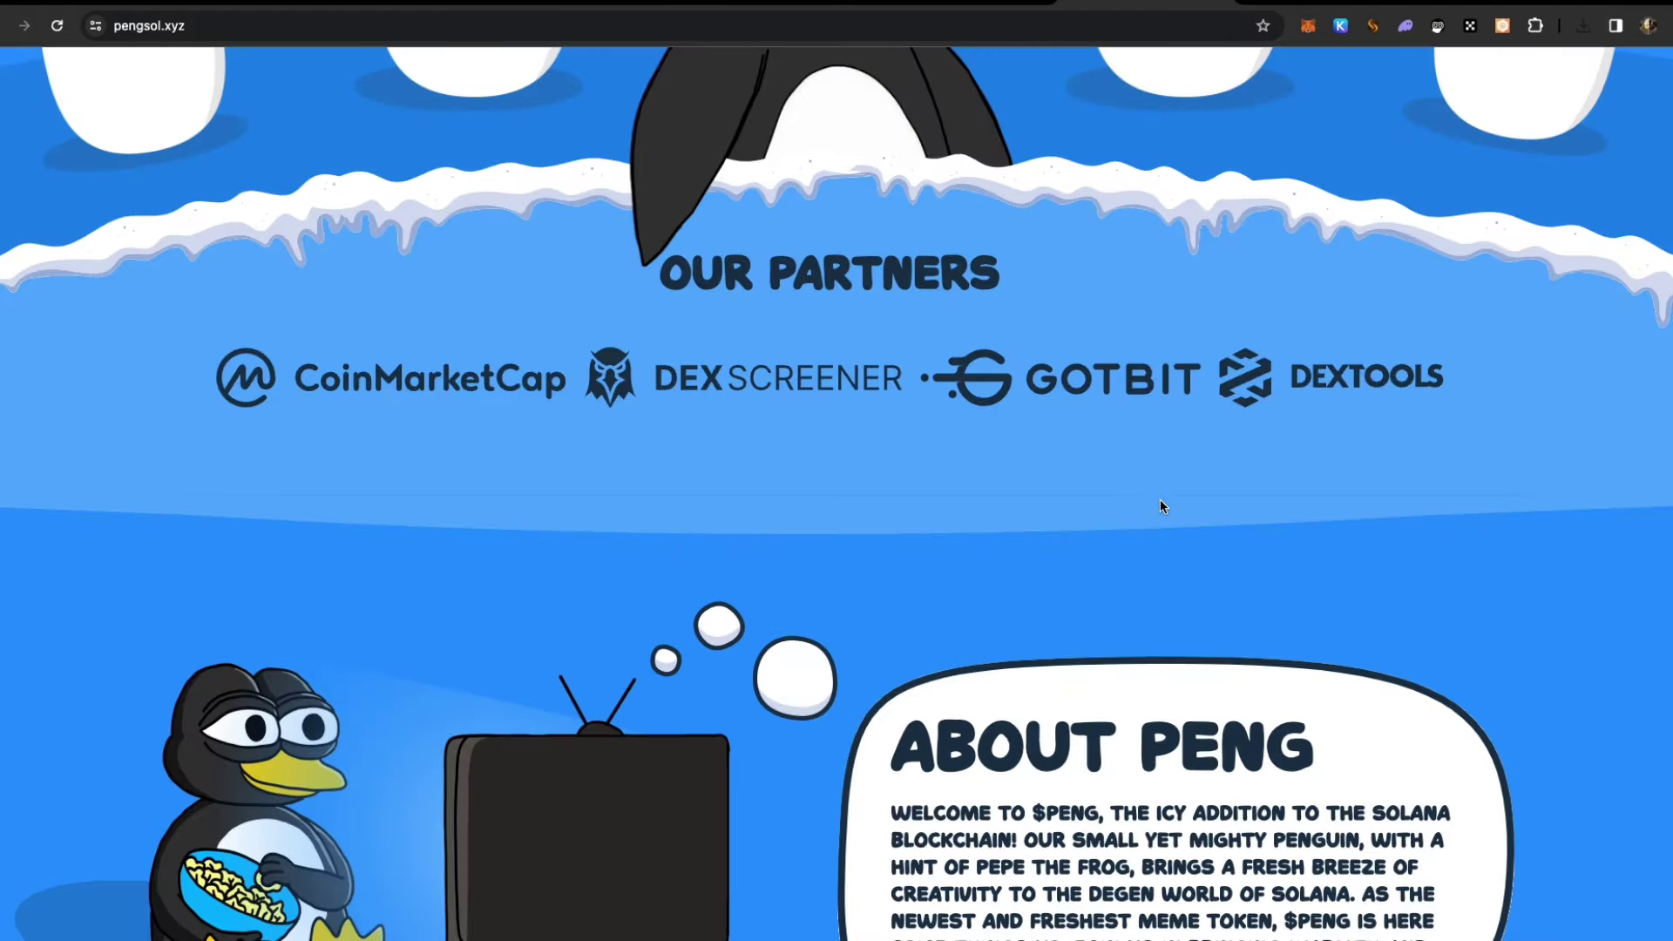
scroll(1159, 500, up, 8)
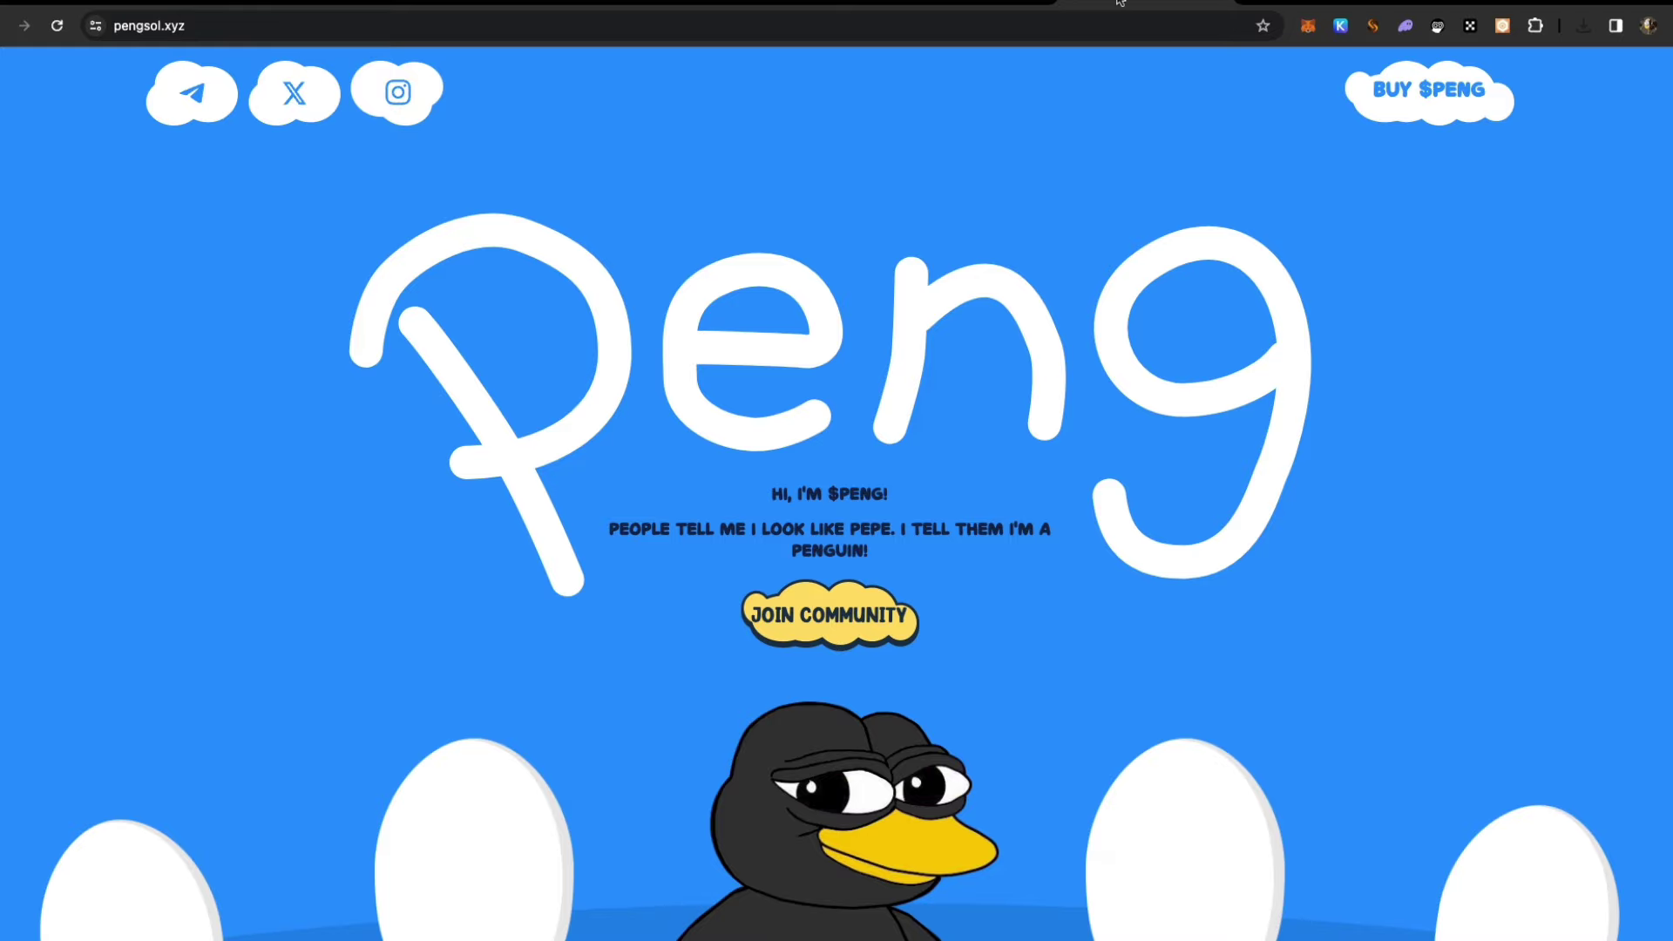
key(ctrl+Tab)
scroll(845, 385, down, 8)
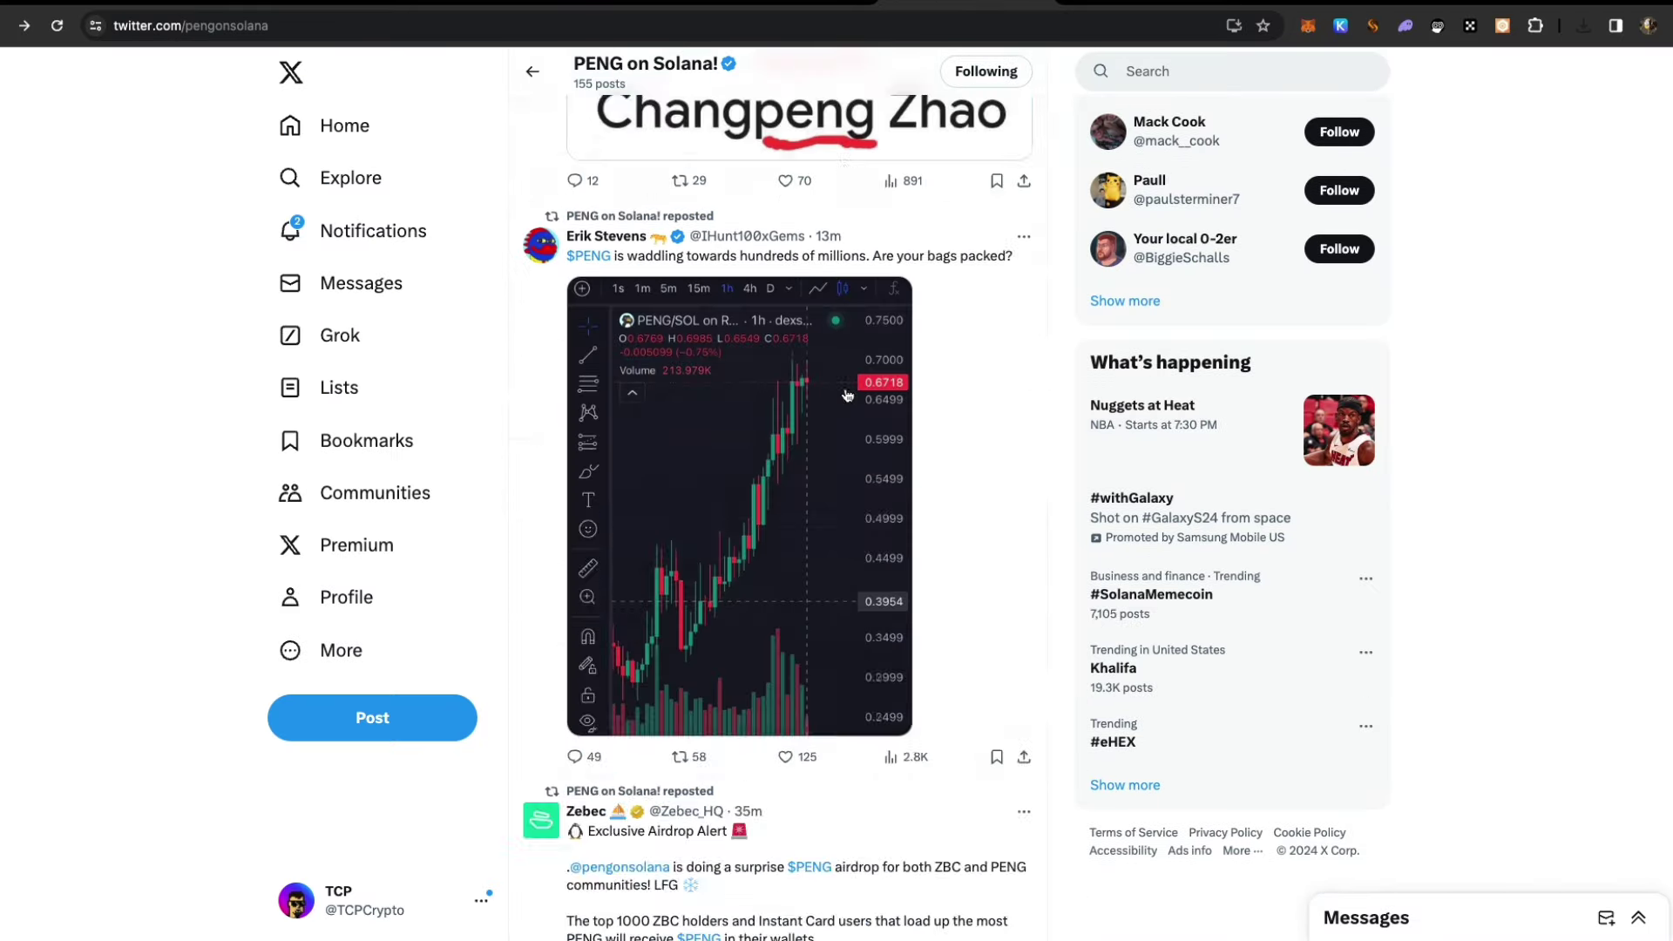
scroll(848, 395, down, 6)
scroll(848, 395, down, 6)
scroll(848, 396, down, 4)
scroll(847, 396, down, 4)
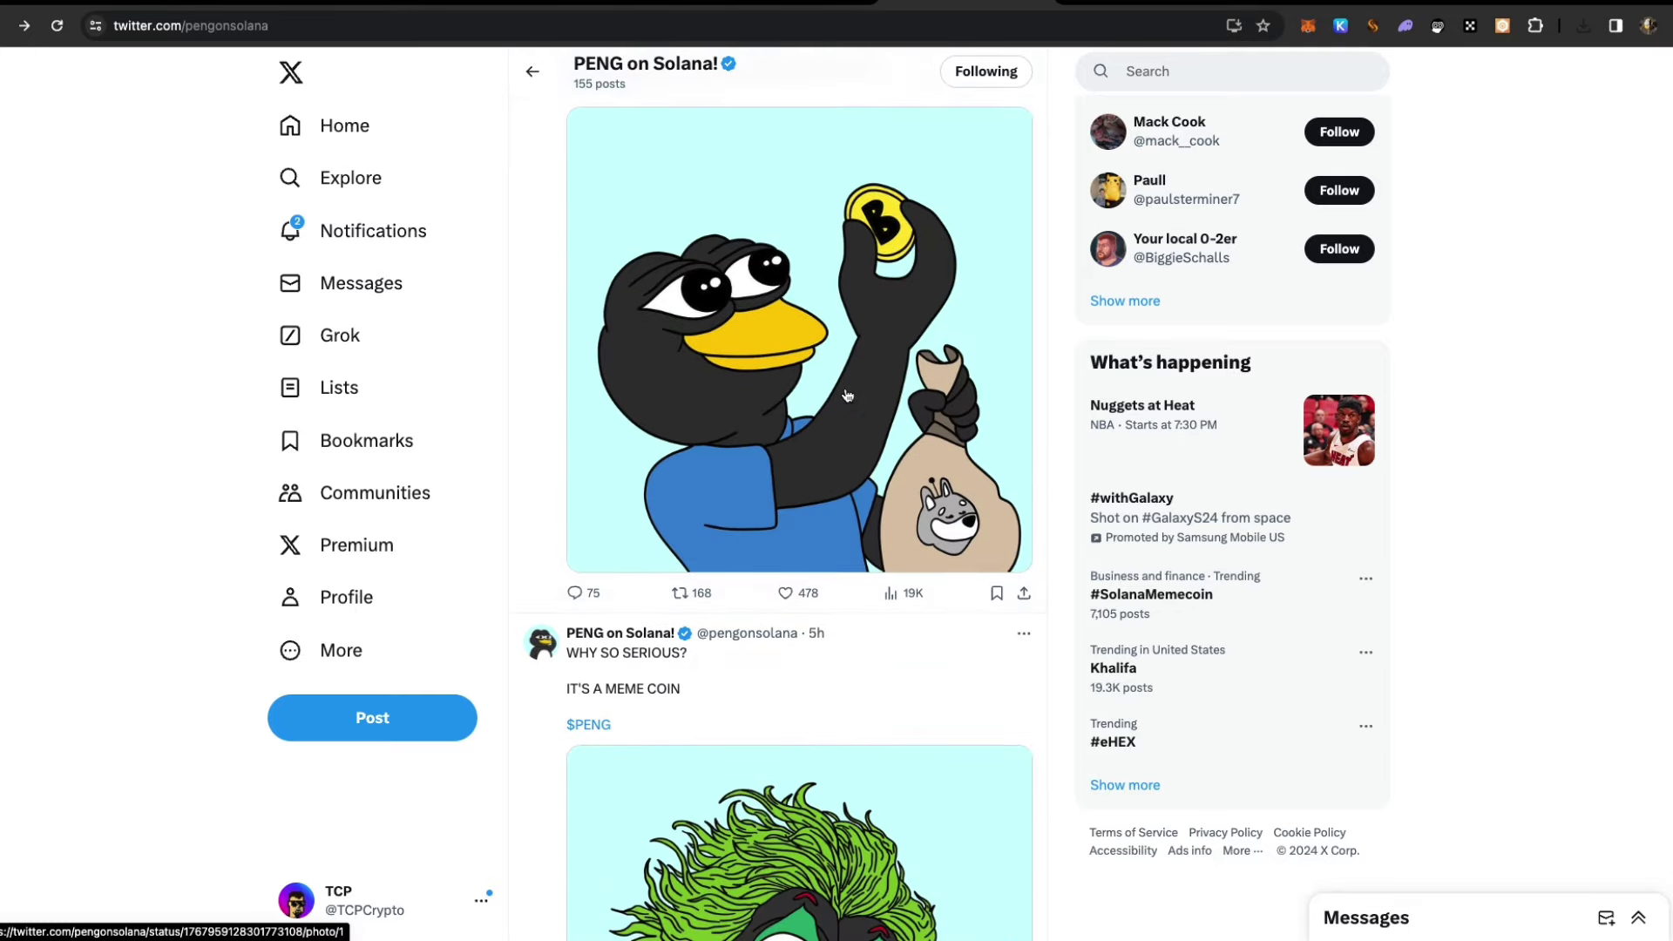
scroll(848, 395, up, 5)
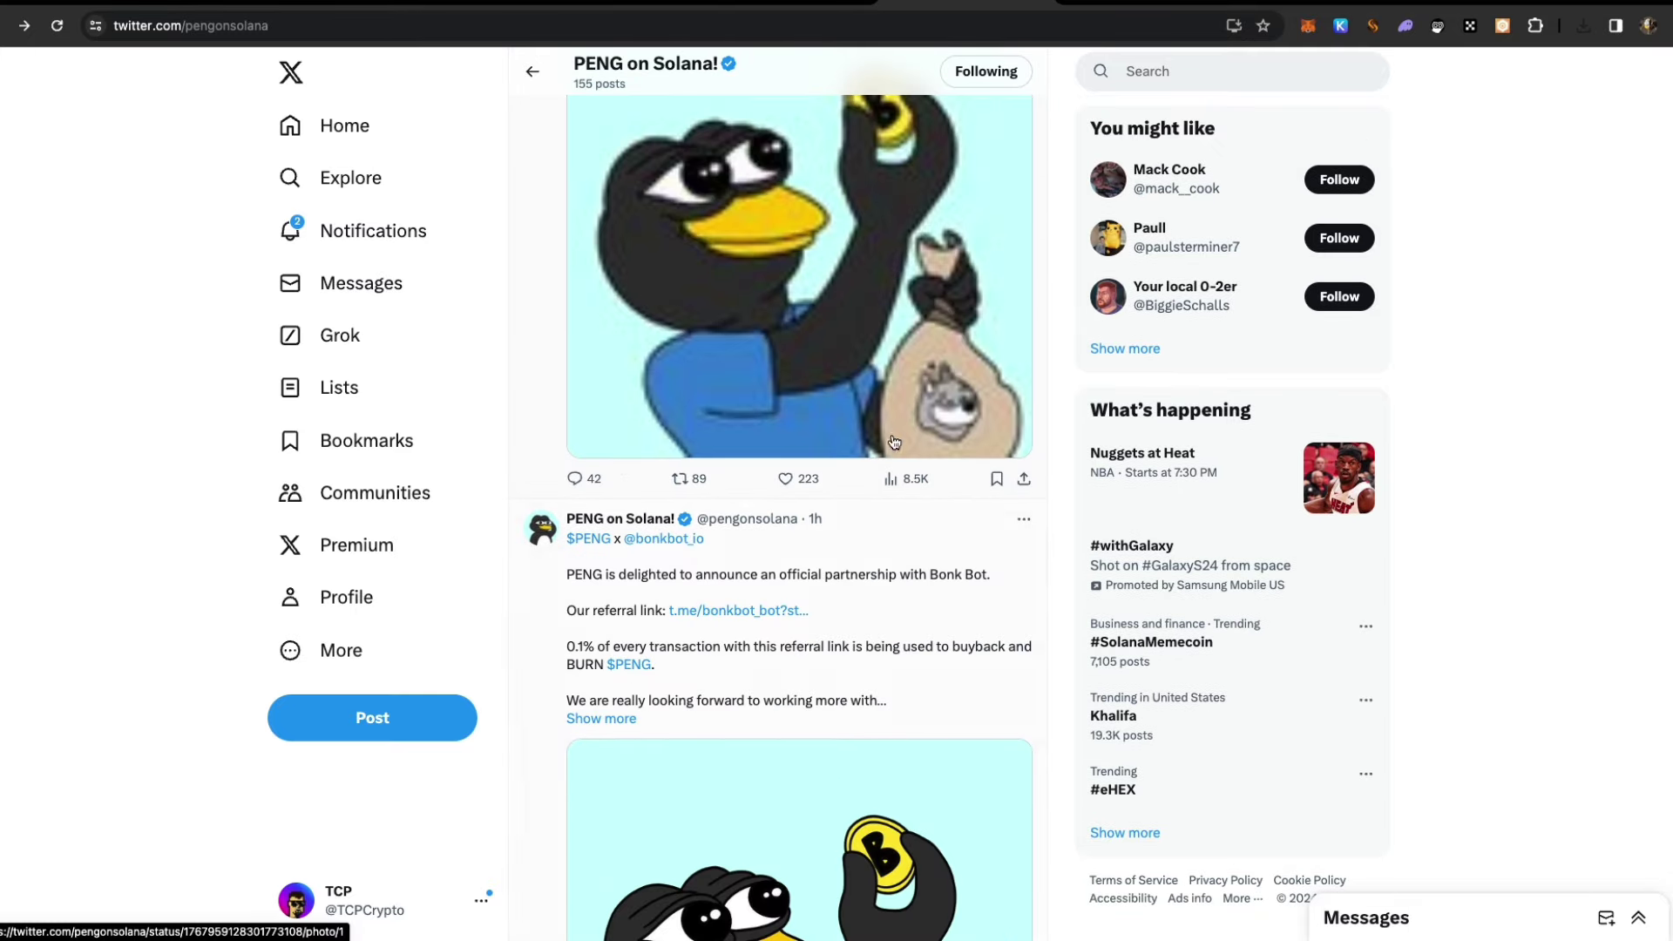
scroll(847, 395, up, 3)
scroll(691, 305, up, 3)
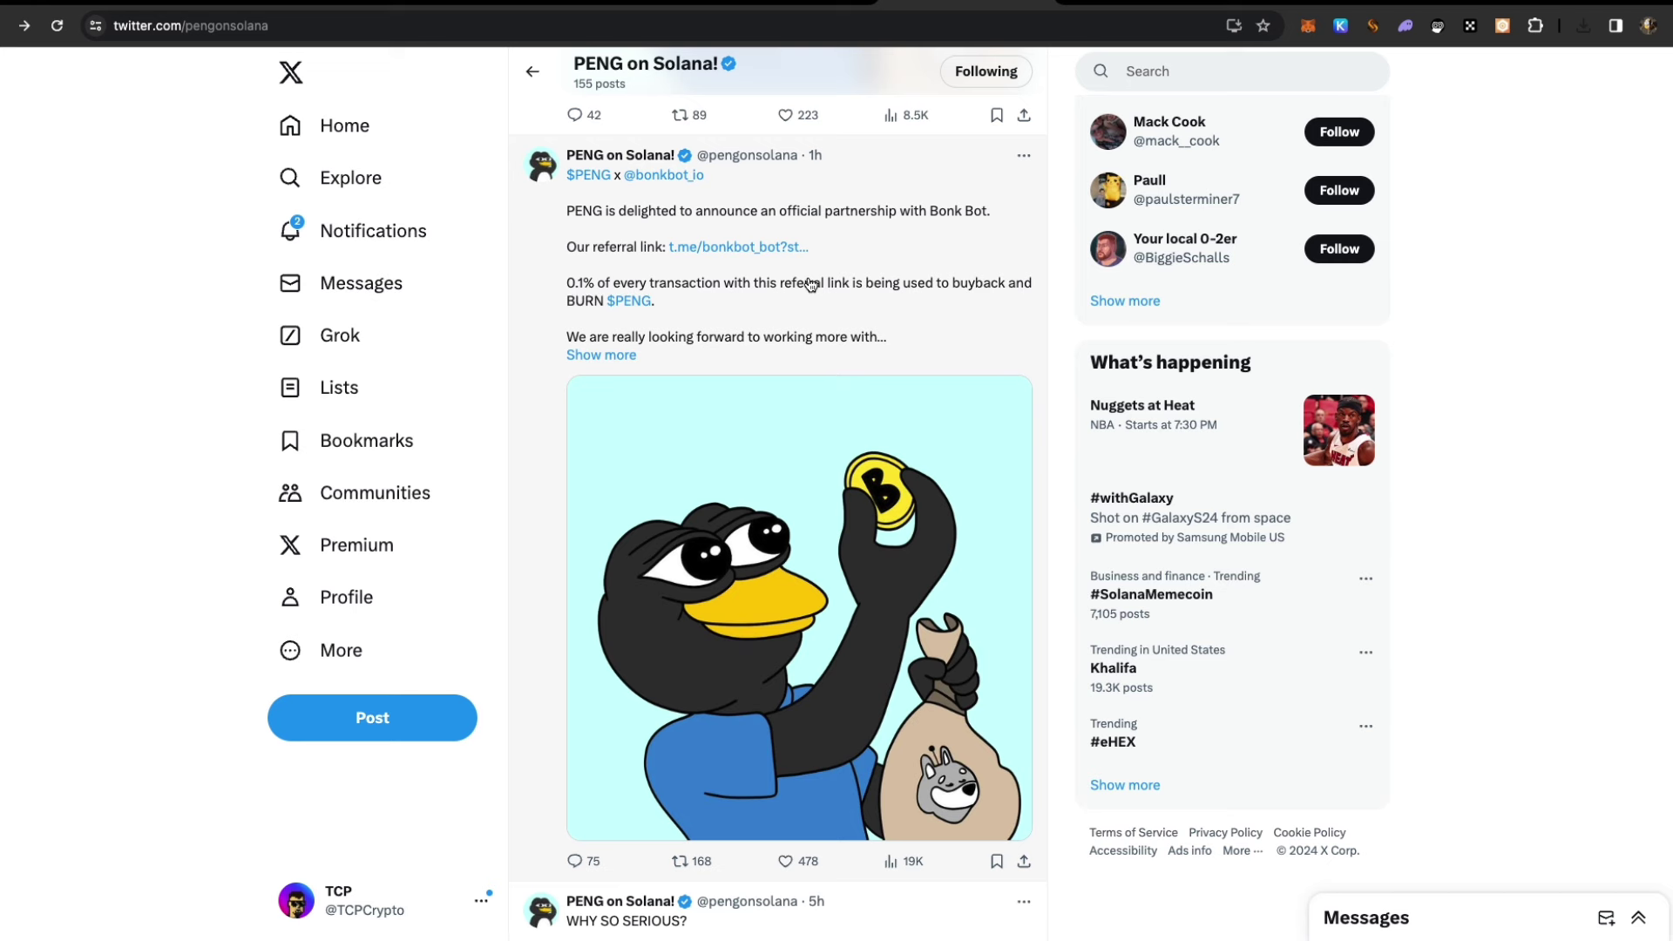
scroll(811, 283, down, 6)
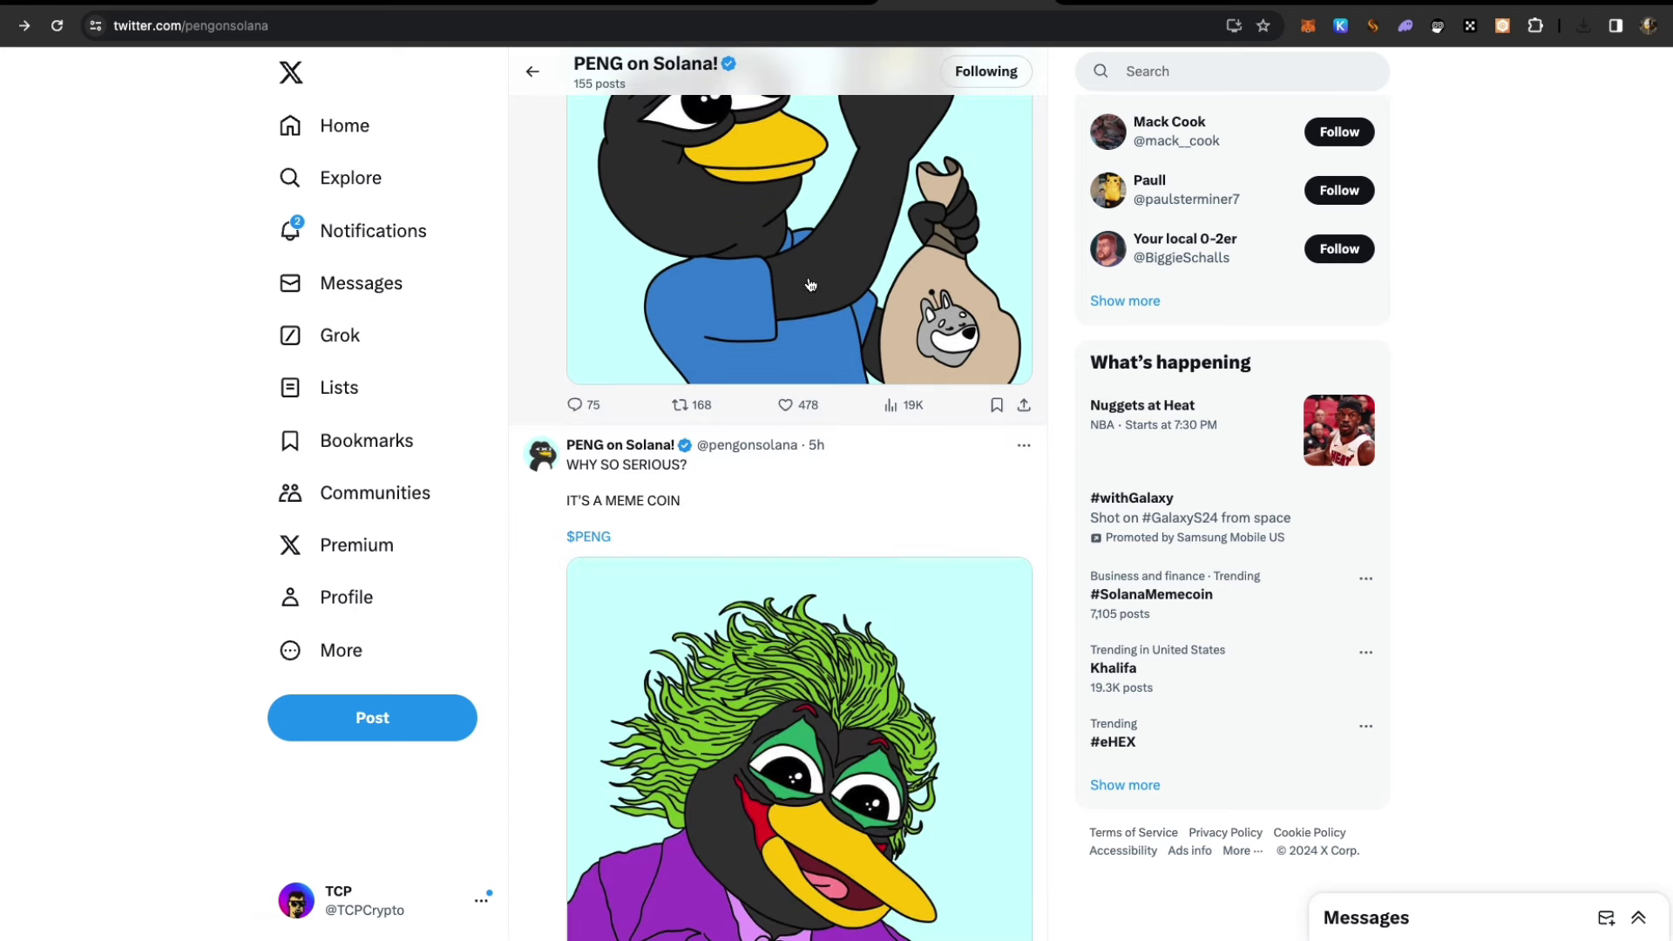
scroll(811, 284, down, 6)
scroll(810, 284, down, 6)
scroll(810, 284, down, 2)
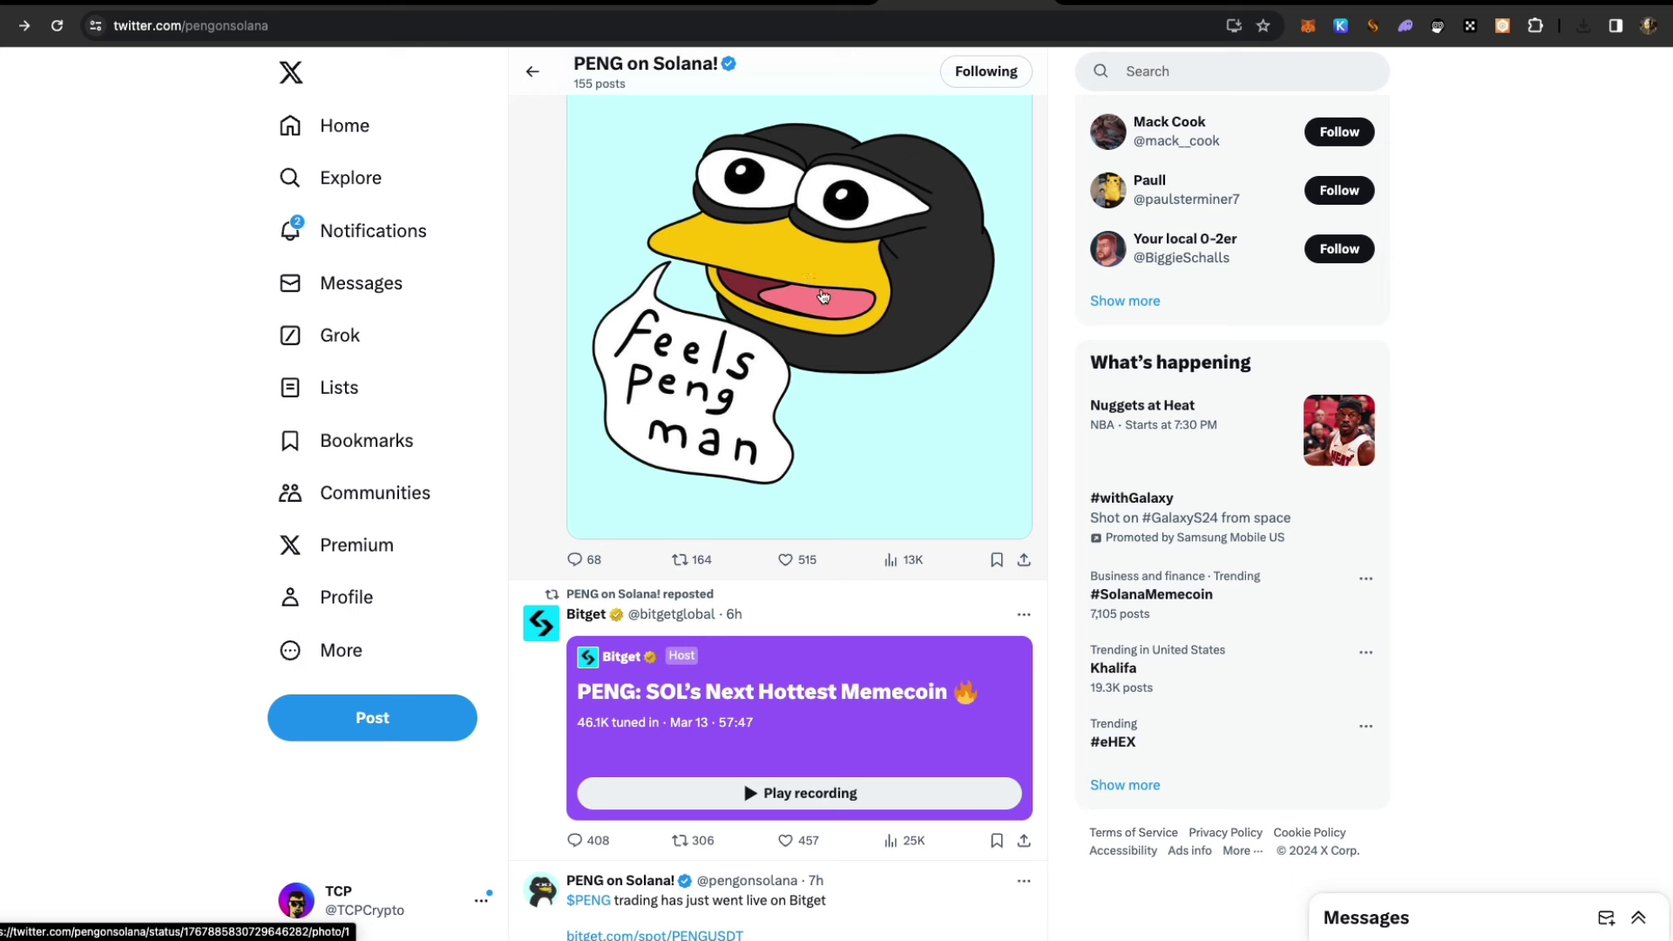
scroll(823, 296, down, 3)
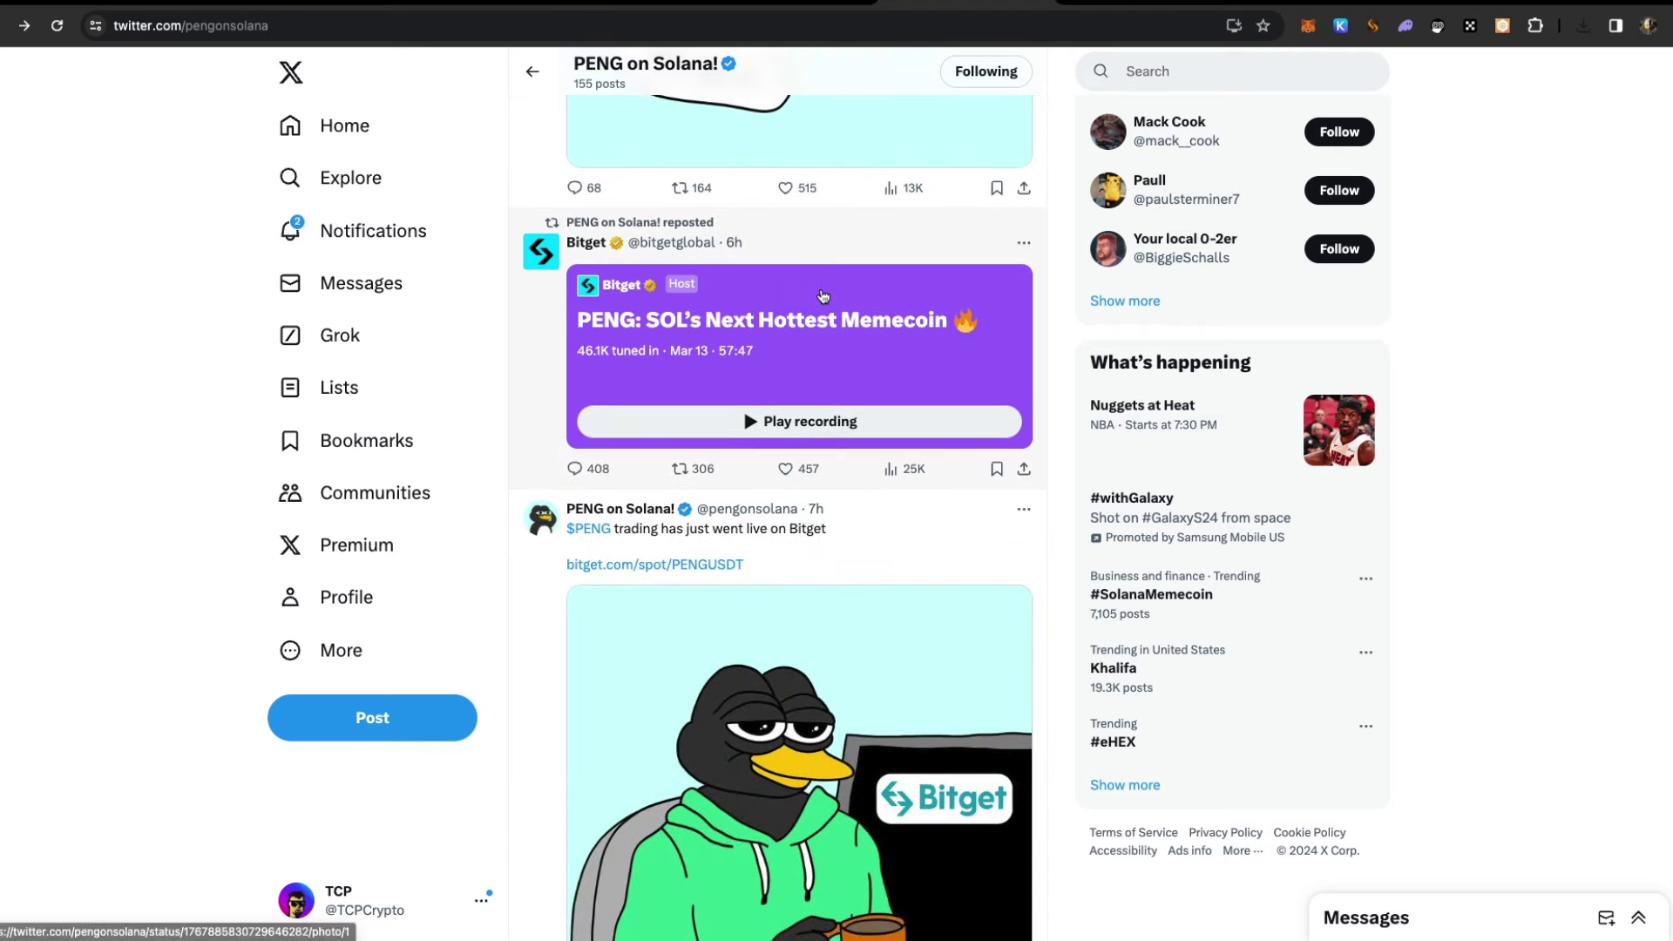
scroll(823, 296, down, 4)
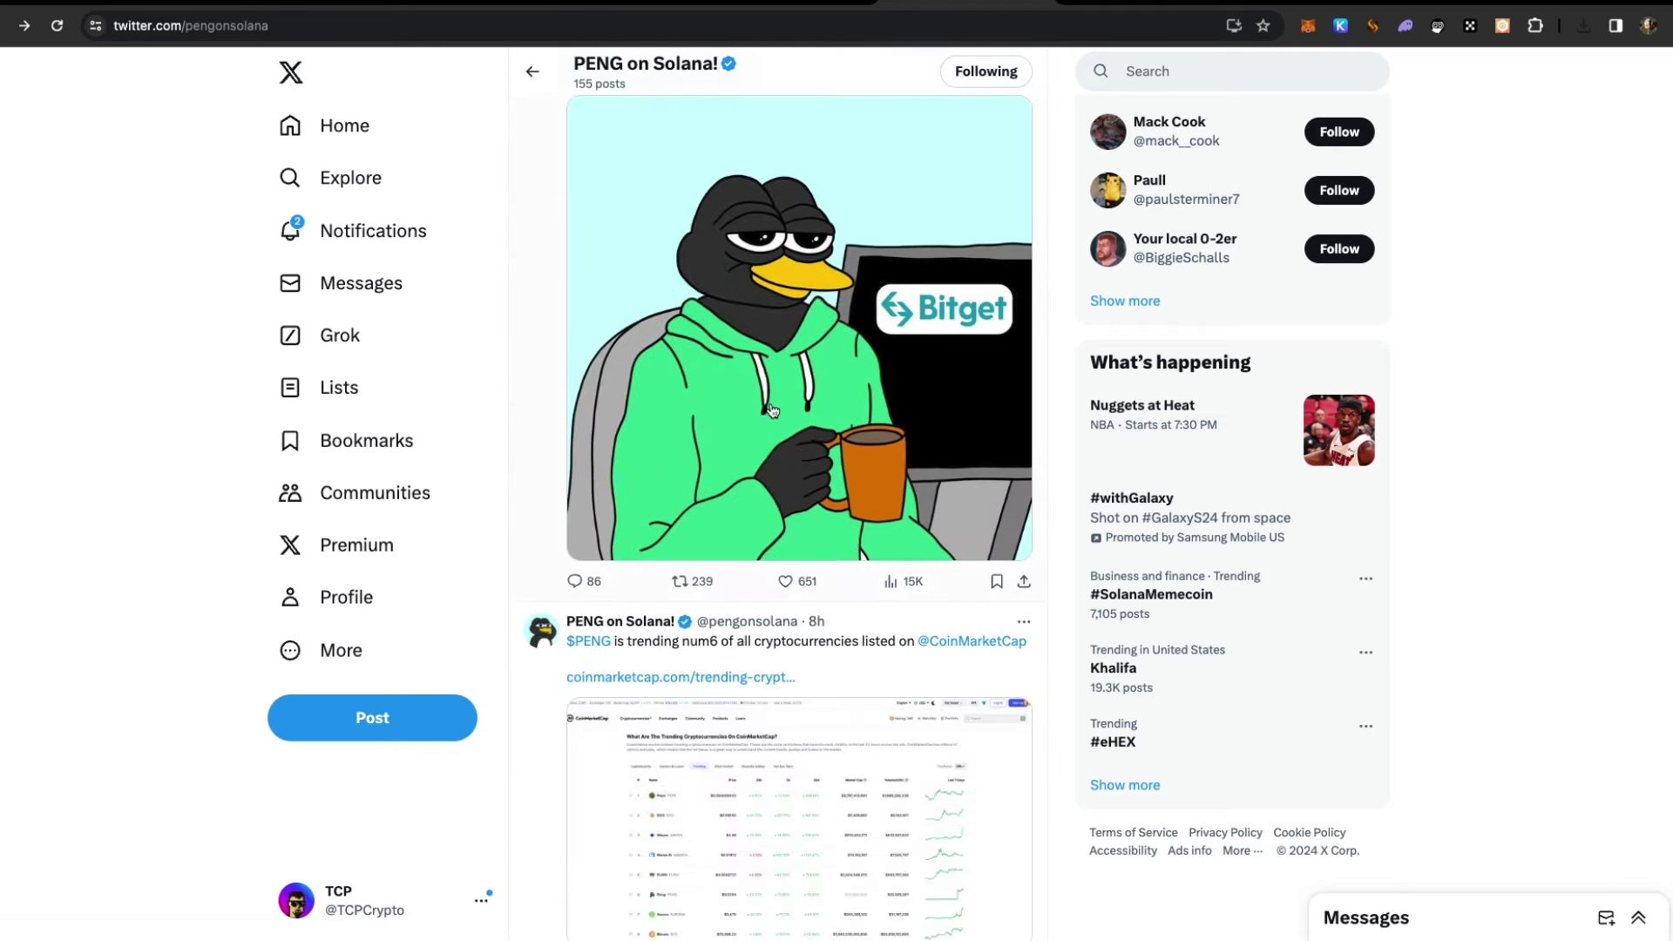
scroll(784, 393, down, 4)
scroll(774, 408, down, 4)
scroll(772, 407, down, 5)
scroll(772, 409, down, 5)
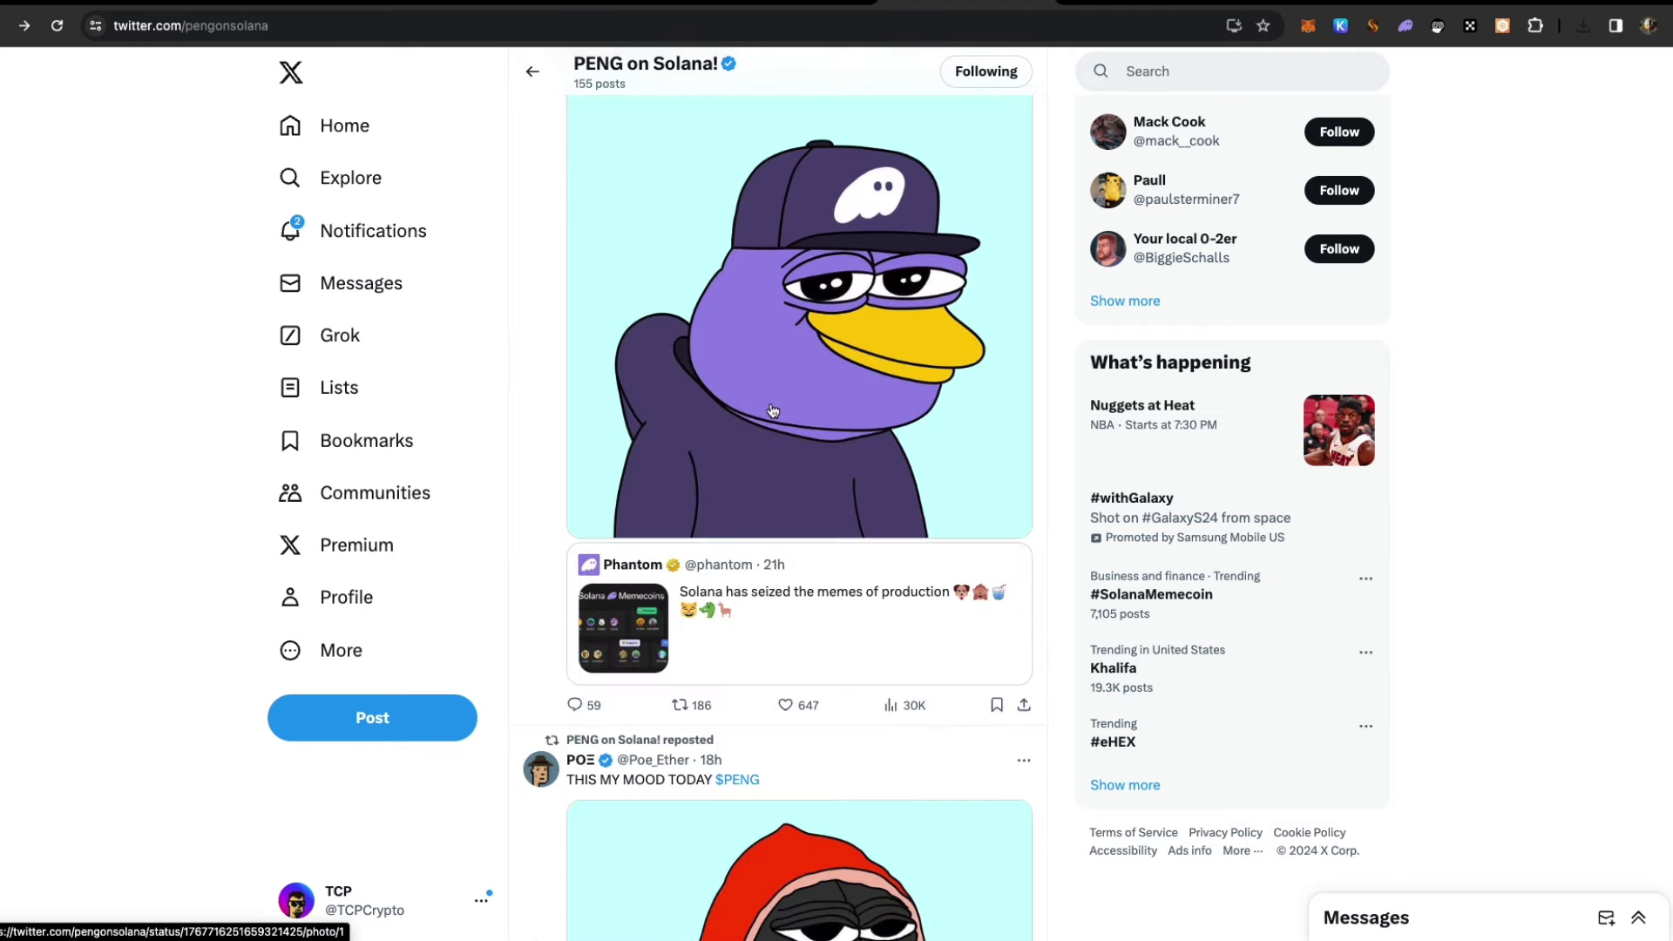
scroll(772, 409, down, 5)
scroll(772, 408, down, 5)
scroll(772, 408, down, 4)
scroll(771, 408, up, 6)
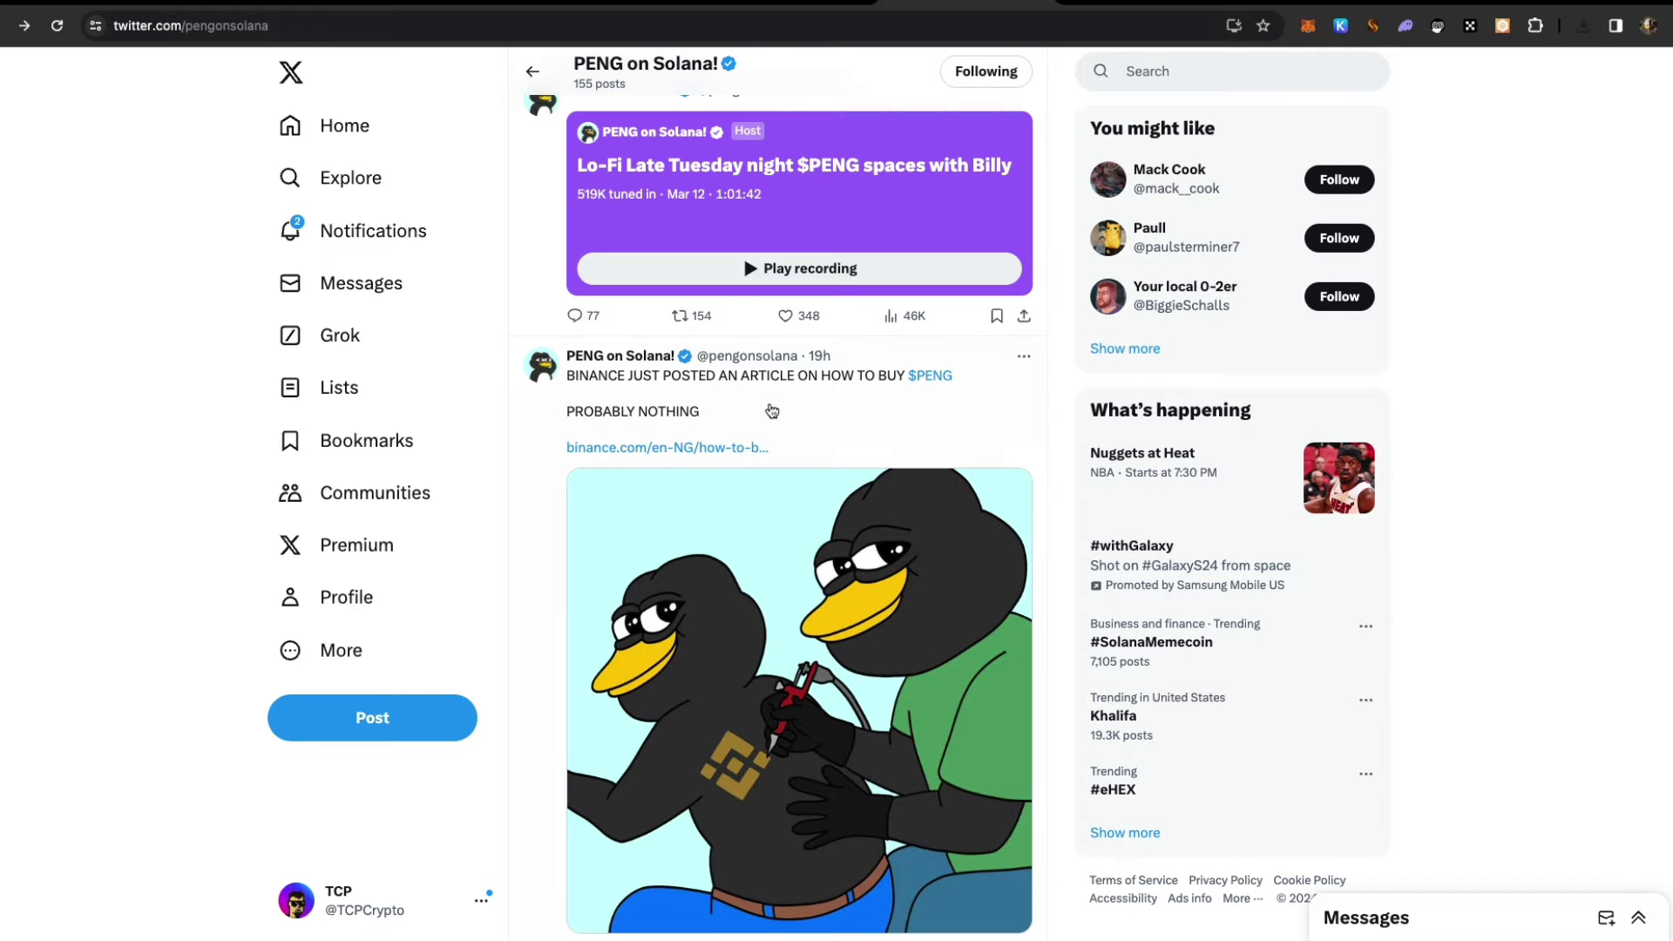
scroll(772, 408, down, 2)
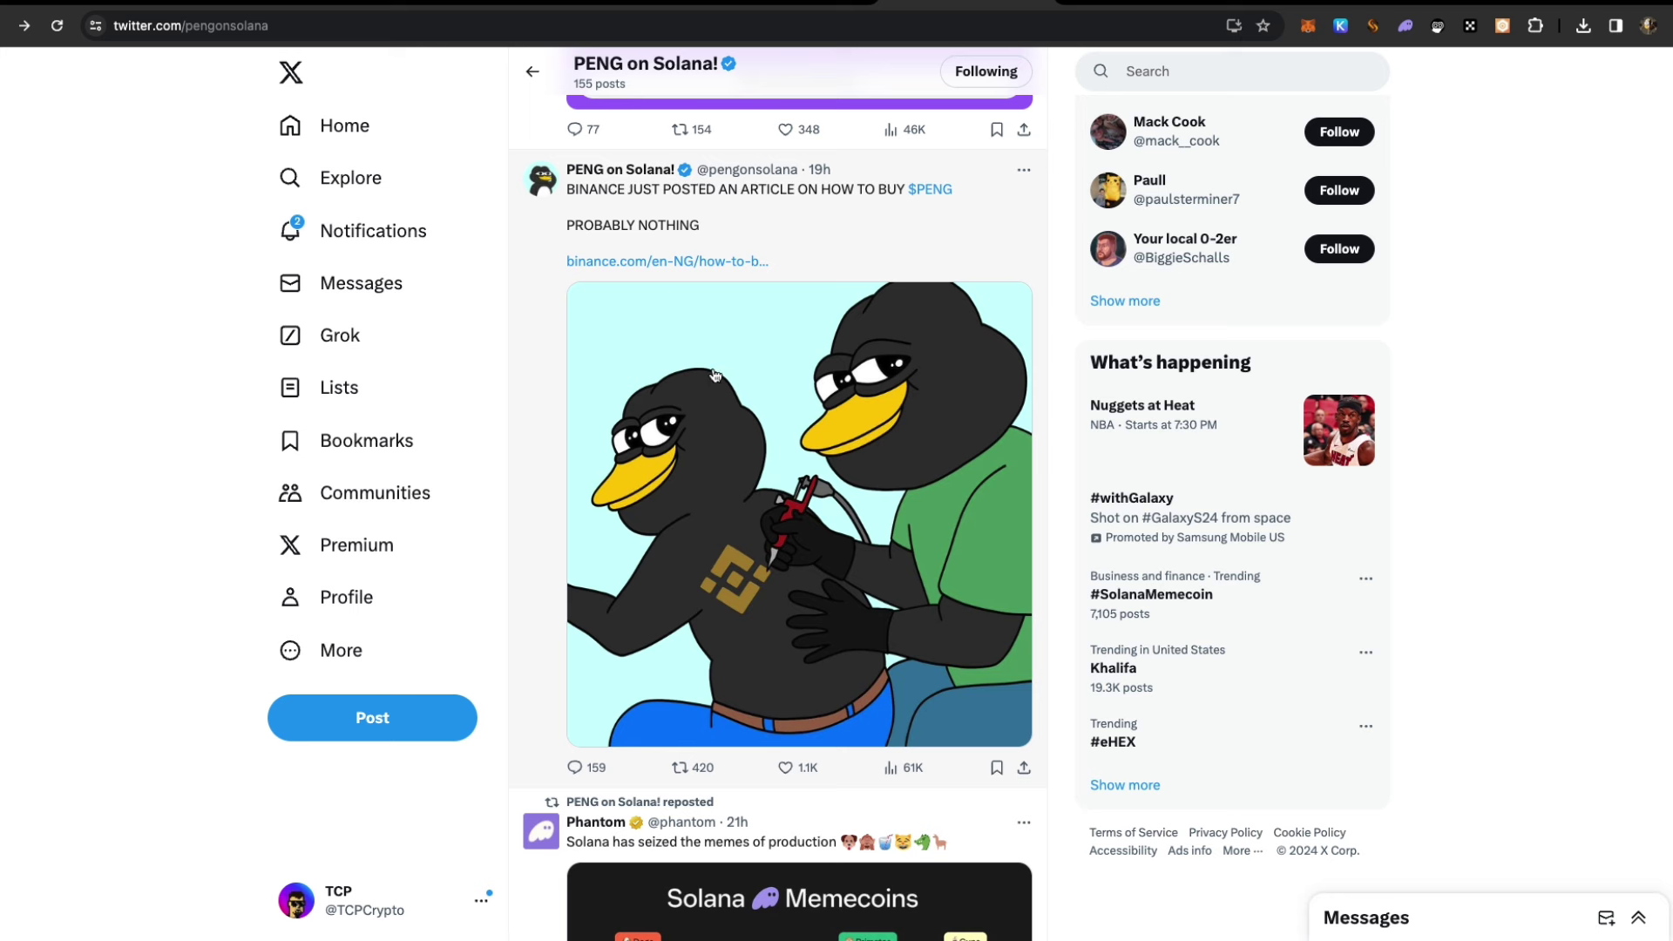
On CoinMarketCap, search for 'peng' and open the Peng (PENG) coin page.
key(ctrl+Tab)
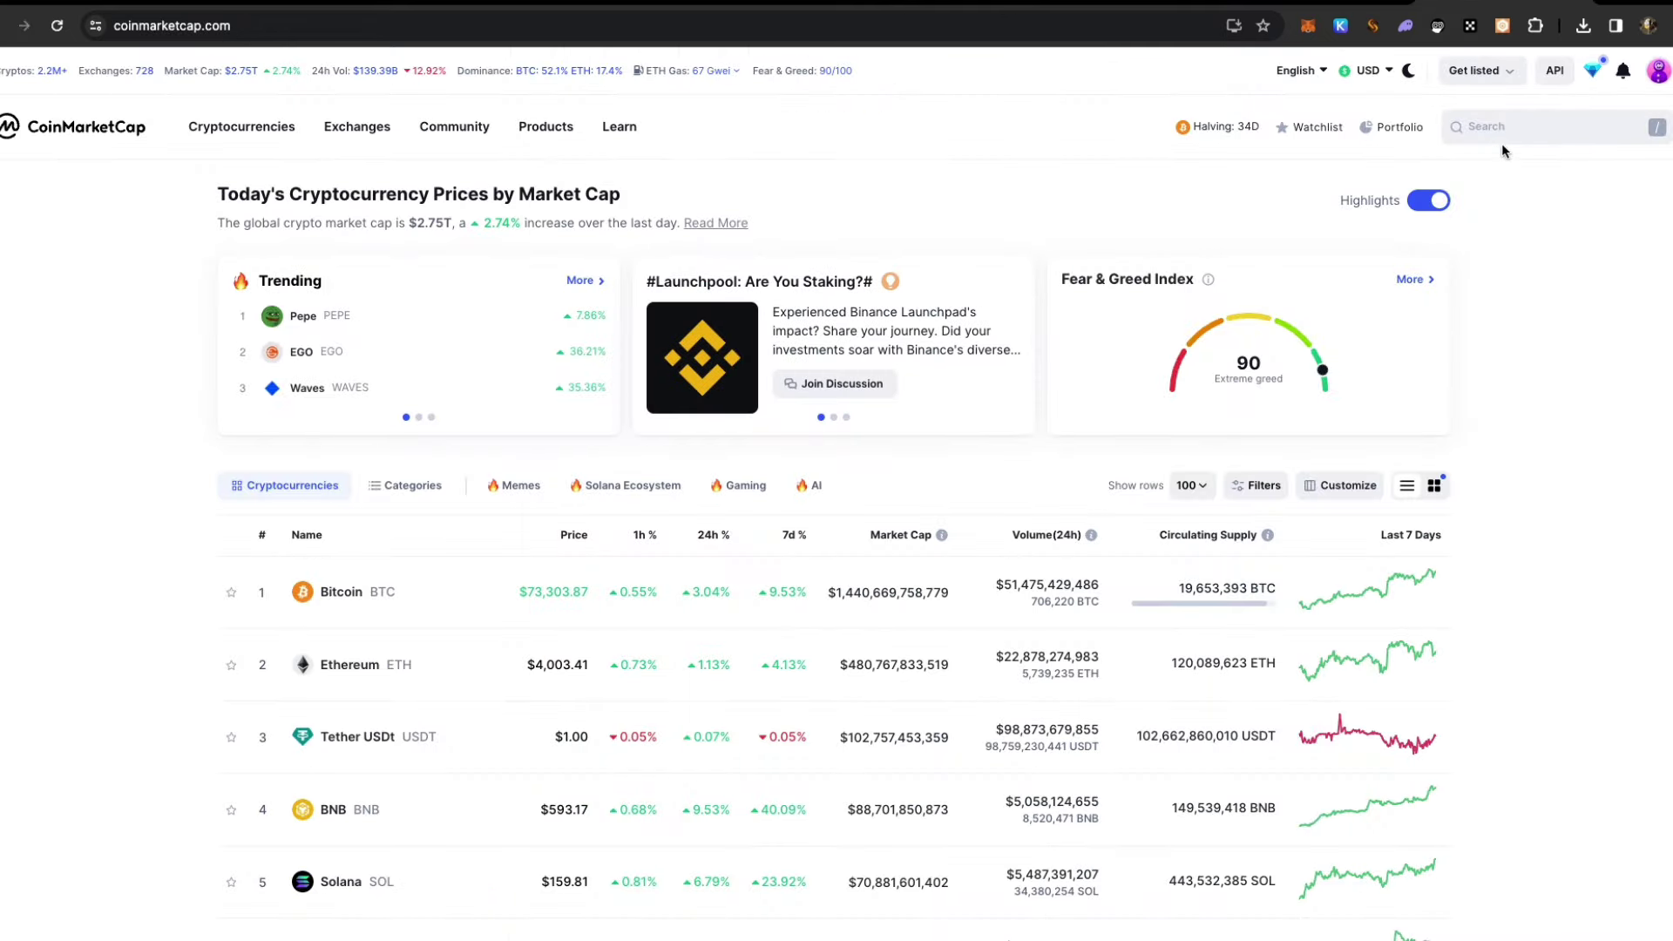
click(1502, 126)
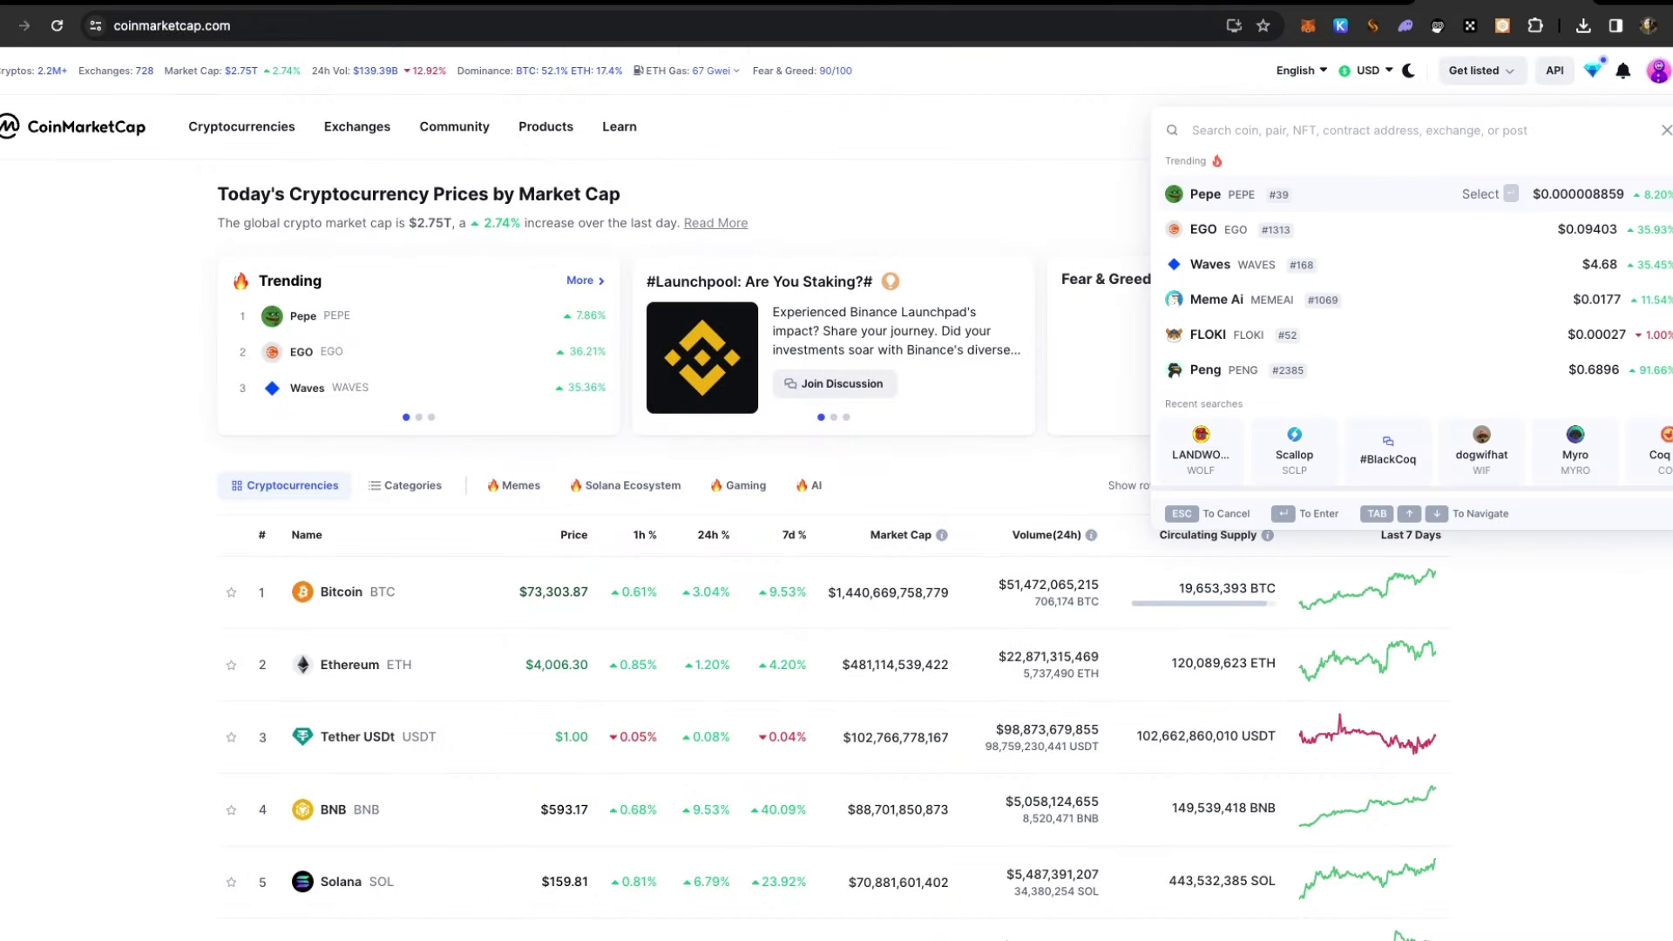
text(peng)
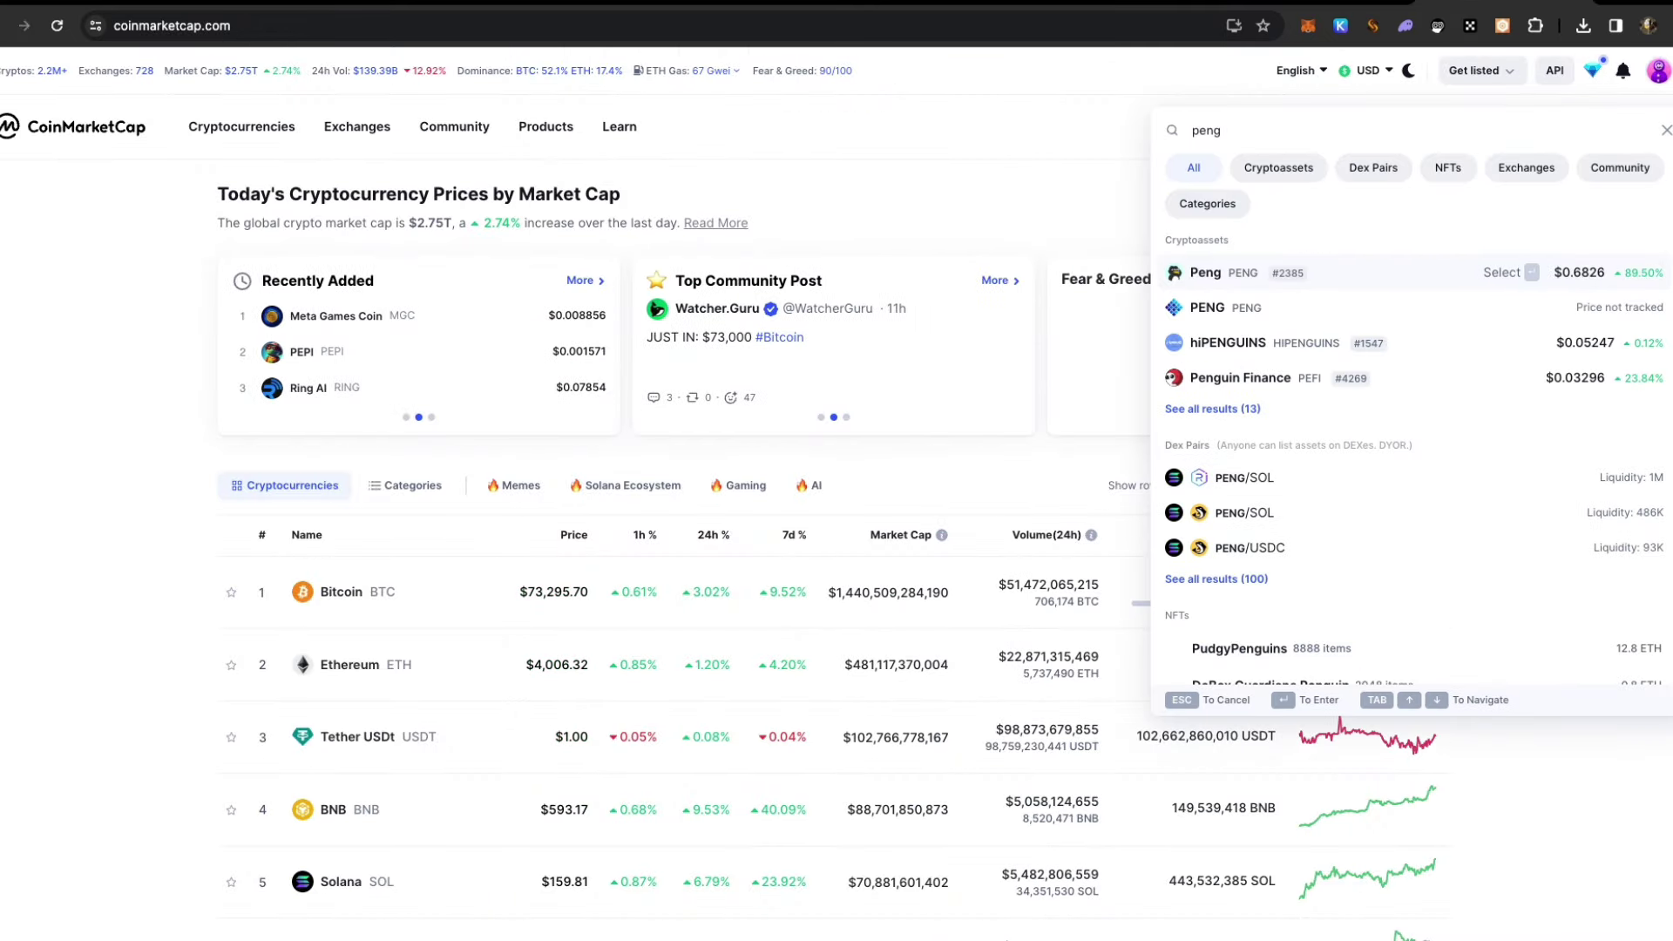
click(1359, 273)
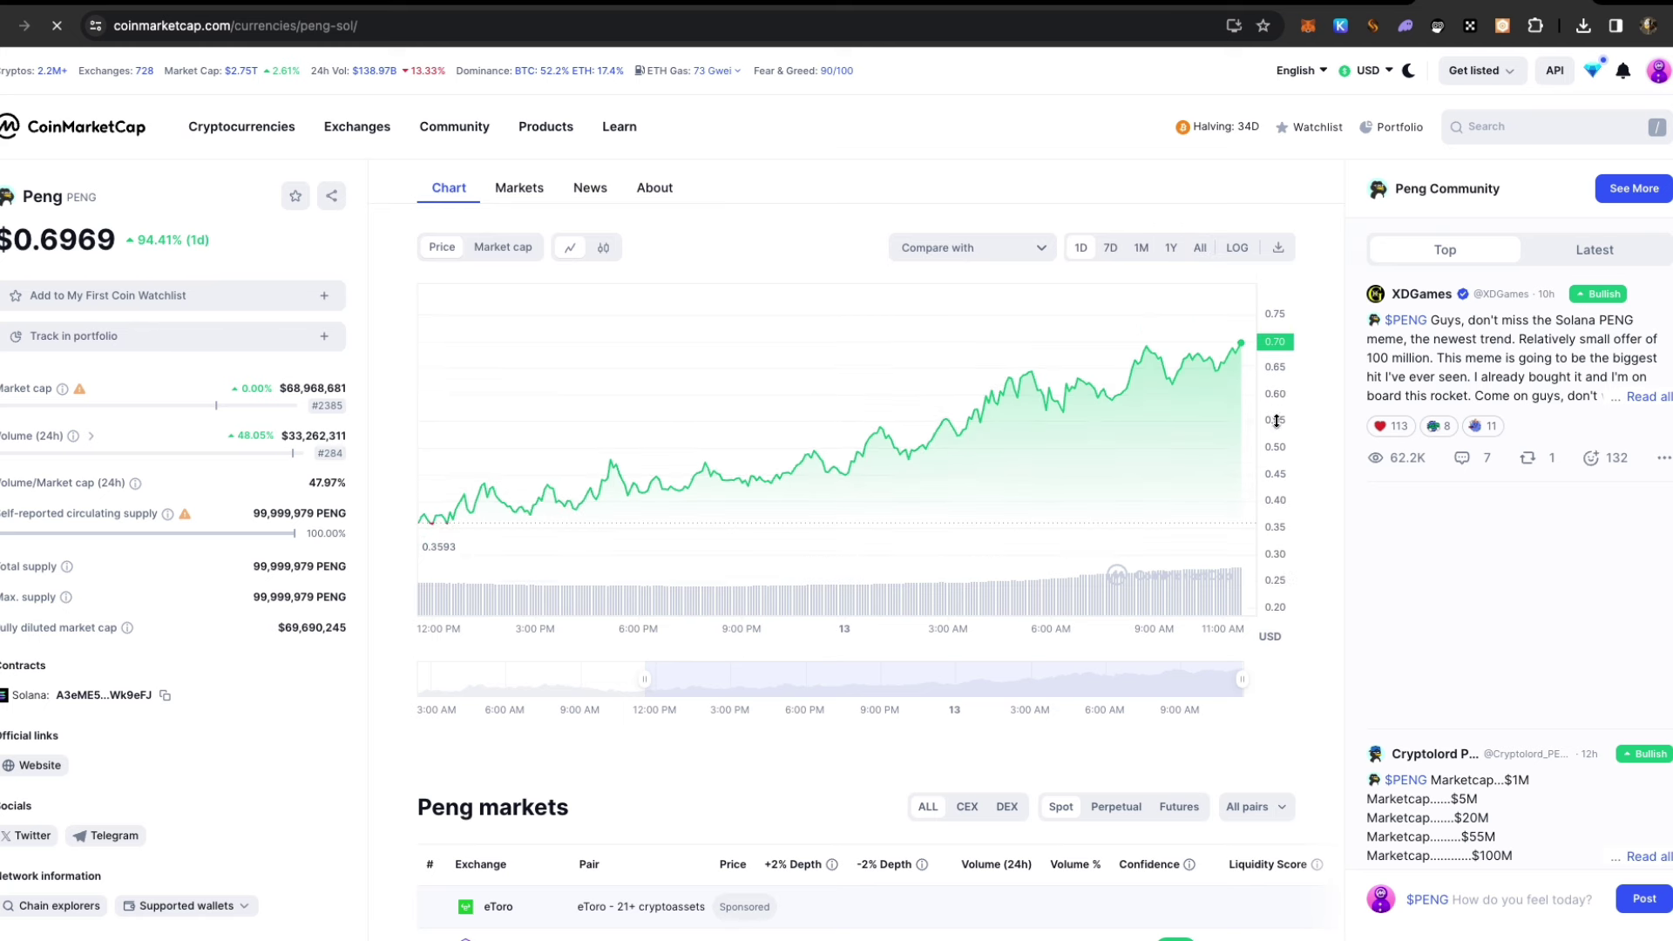
Switch Peng's price chart through All and 1M, ending on the 1Y range.
click(1198, 248)
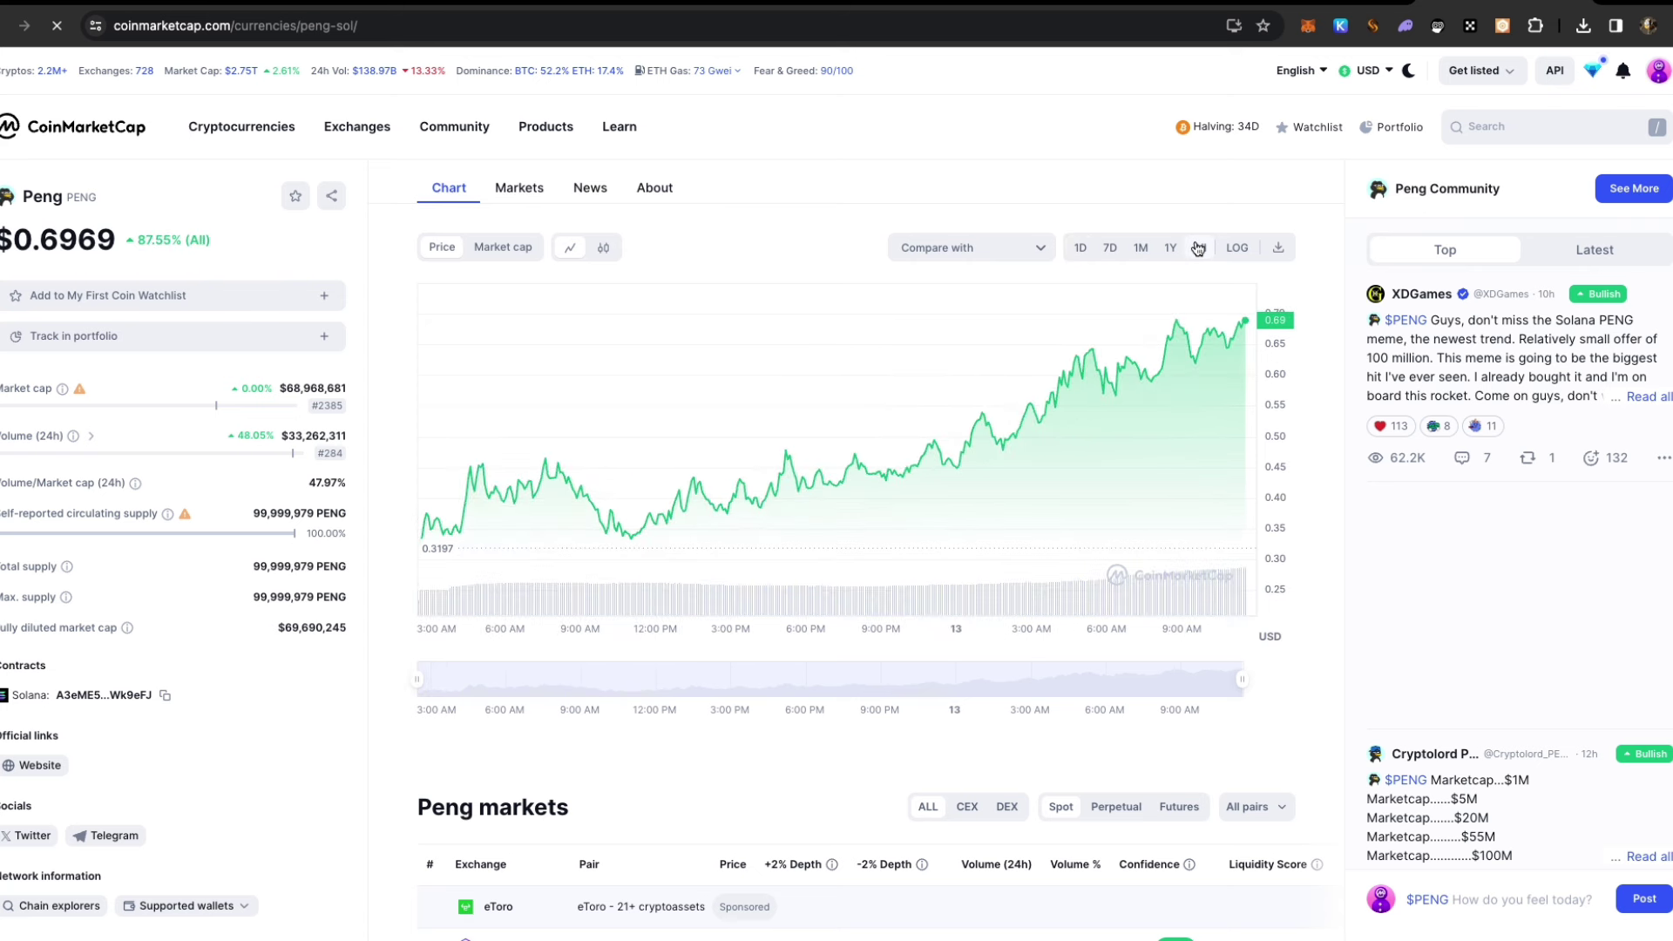
click(1146, 247)
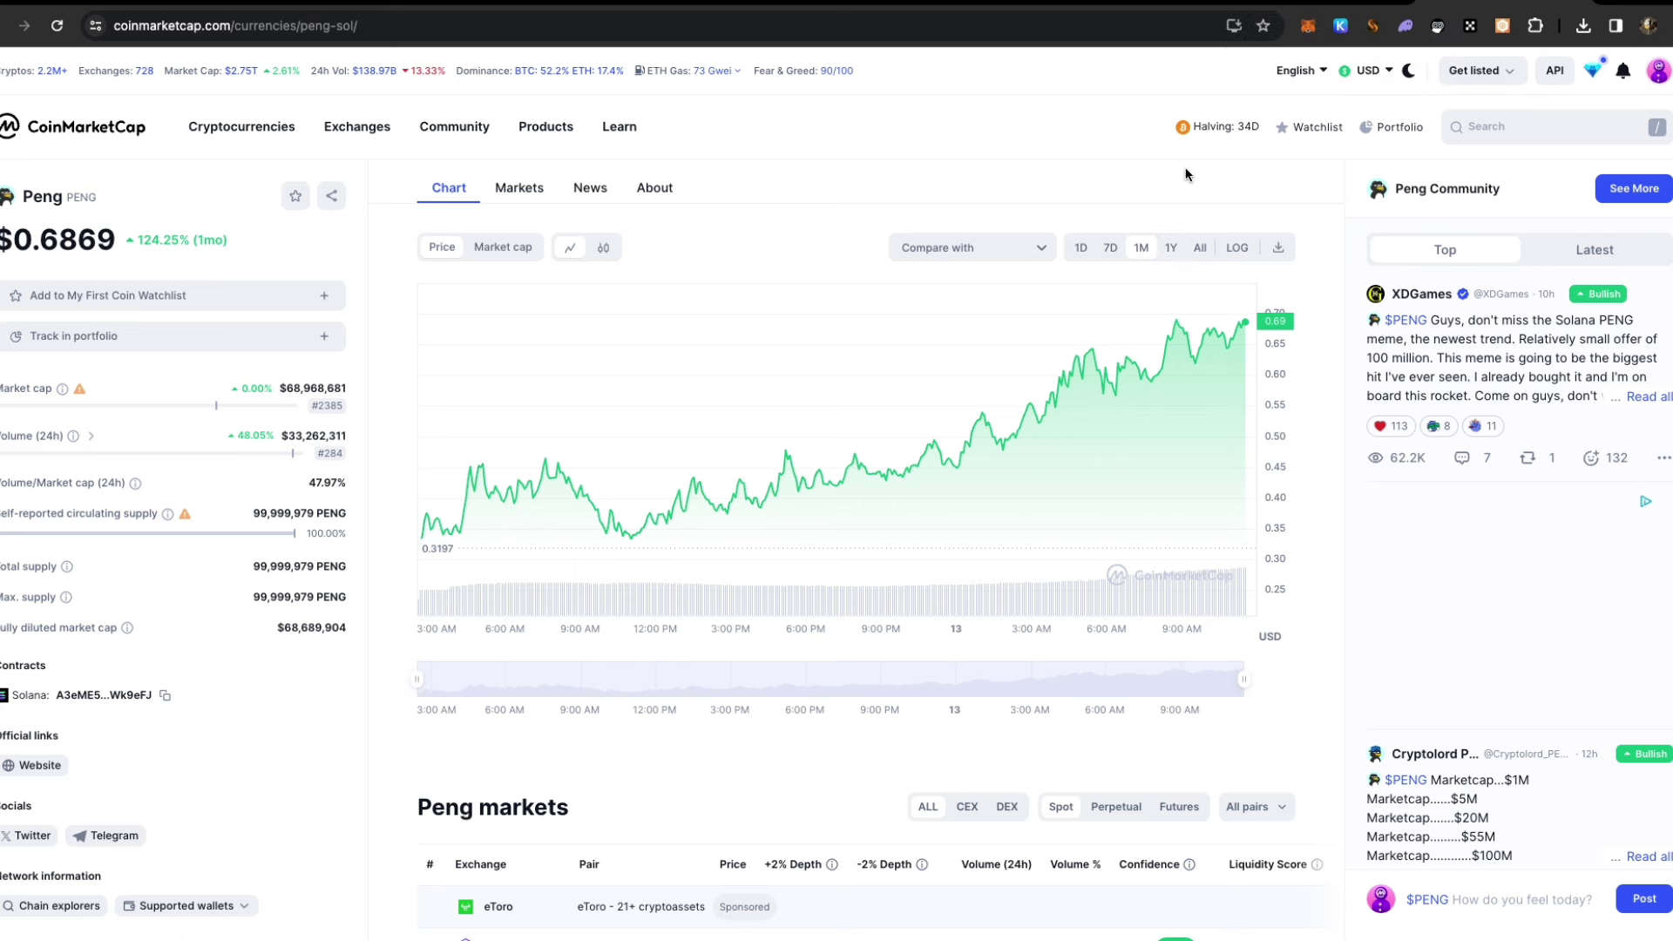
click(1172, 248)
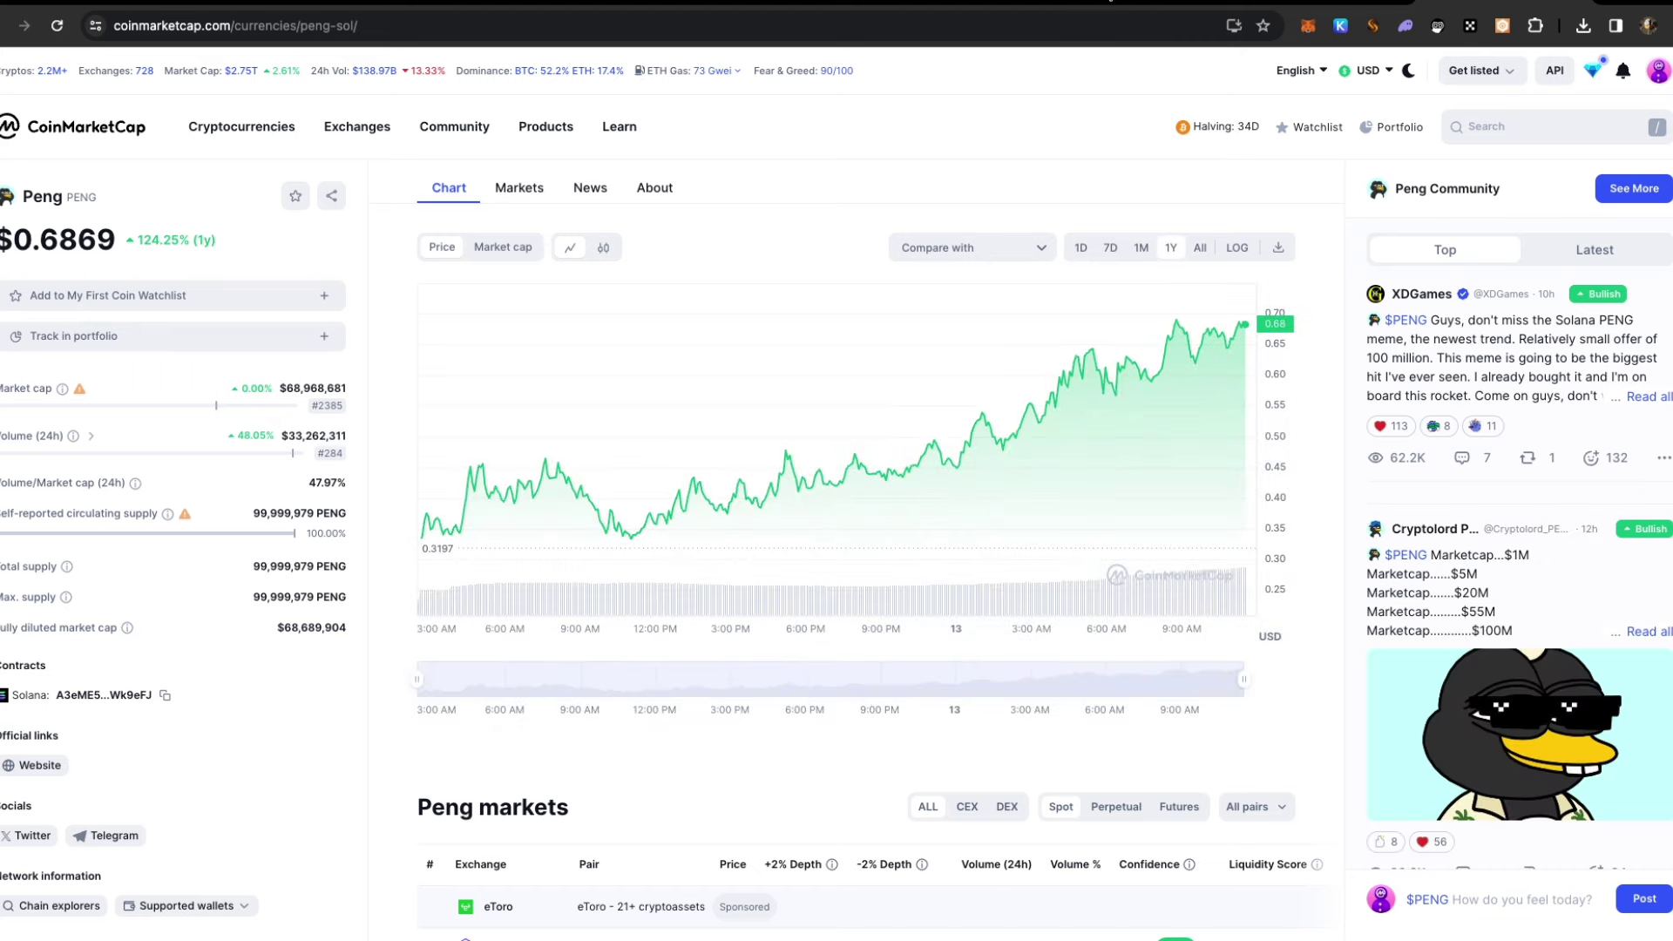
click(1117, 5)
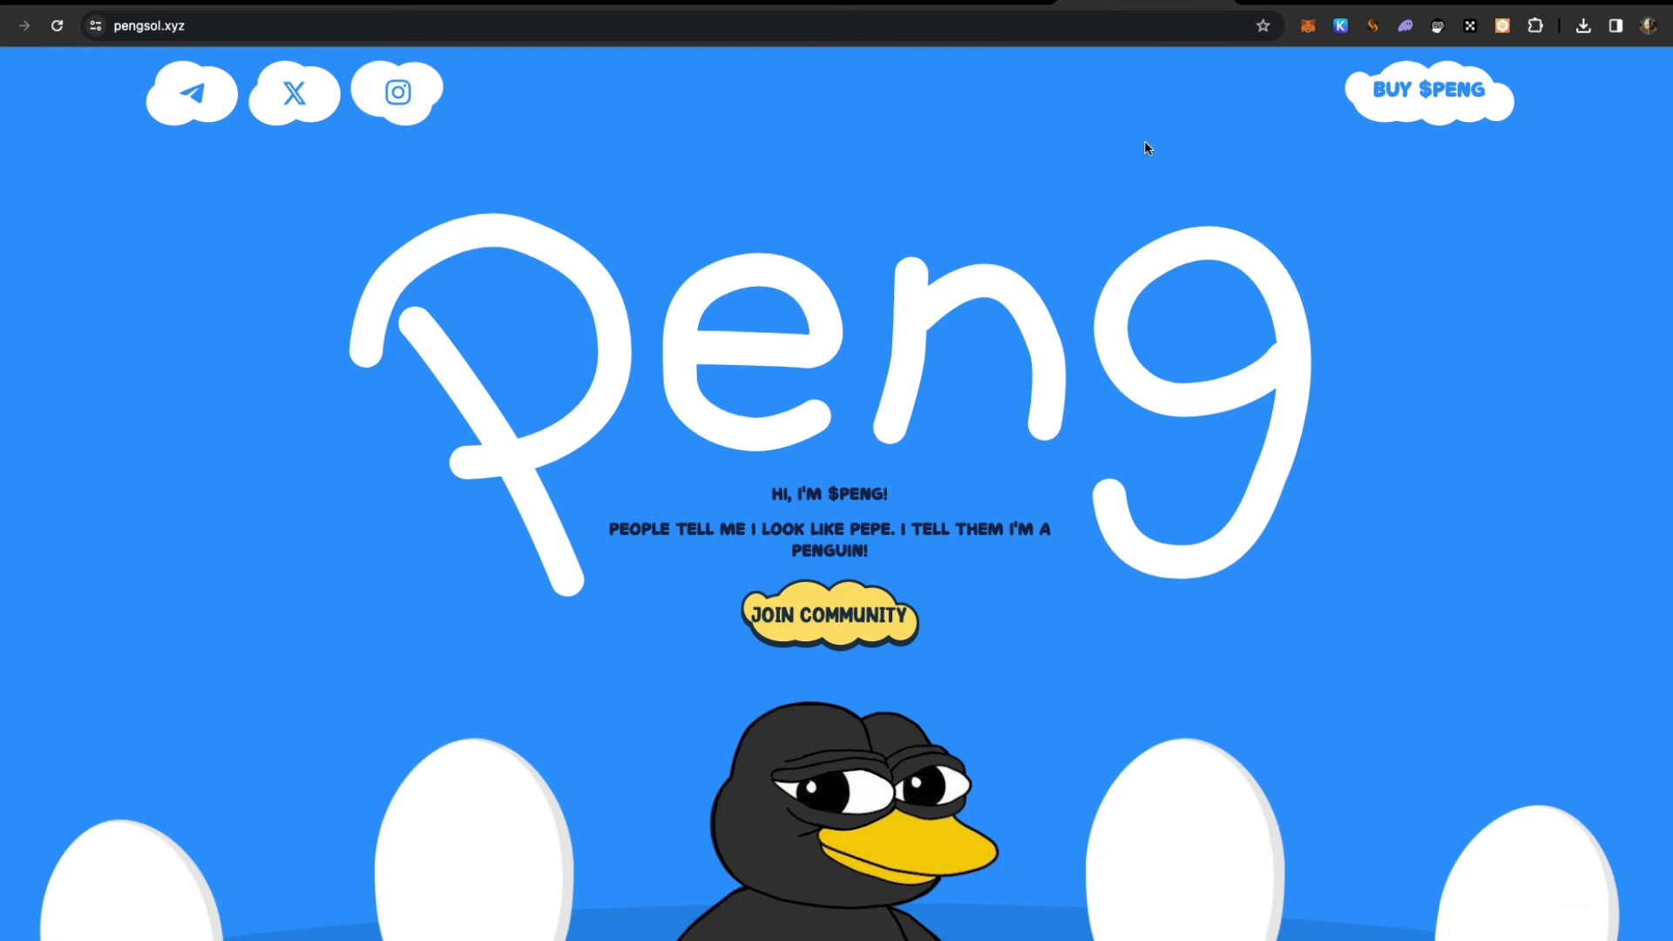
scroll(1145, 141, down, 10)
scroll(1159, 184, up, 5)
scroll(1158, 184, up, 5)
key(ctrl+Tab)
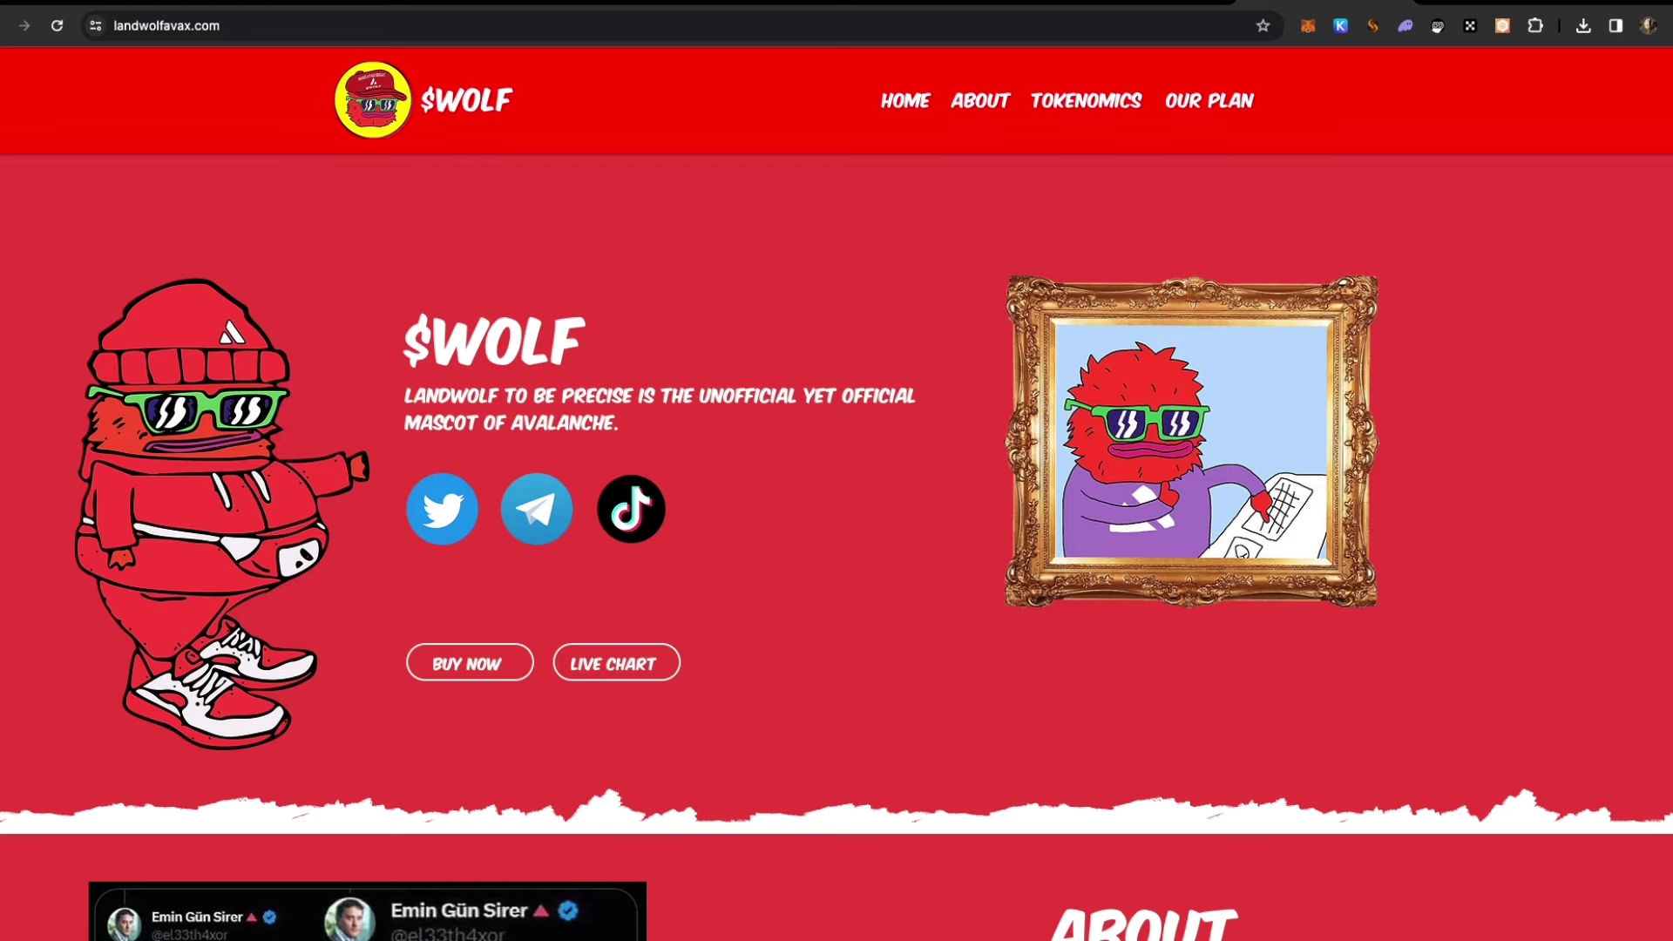
click(916, 5)
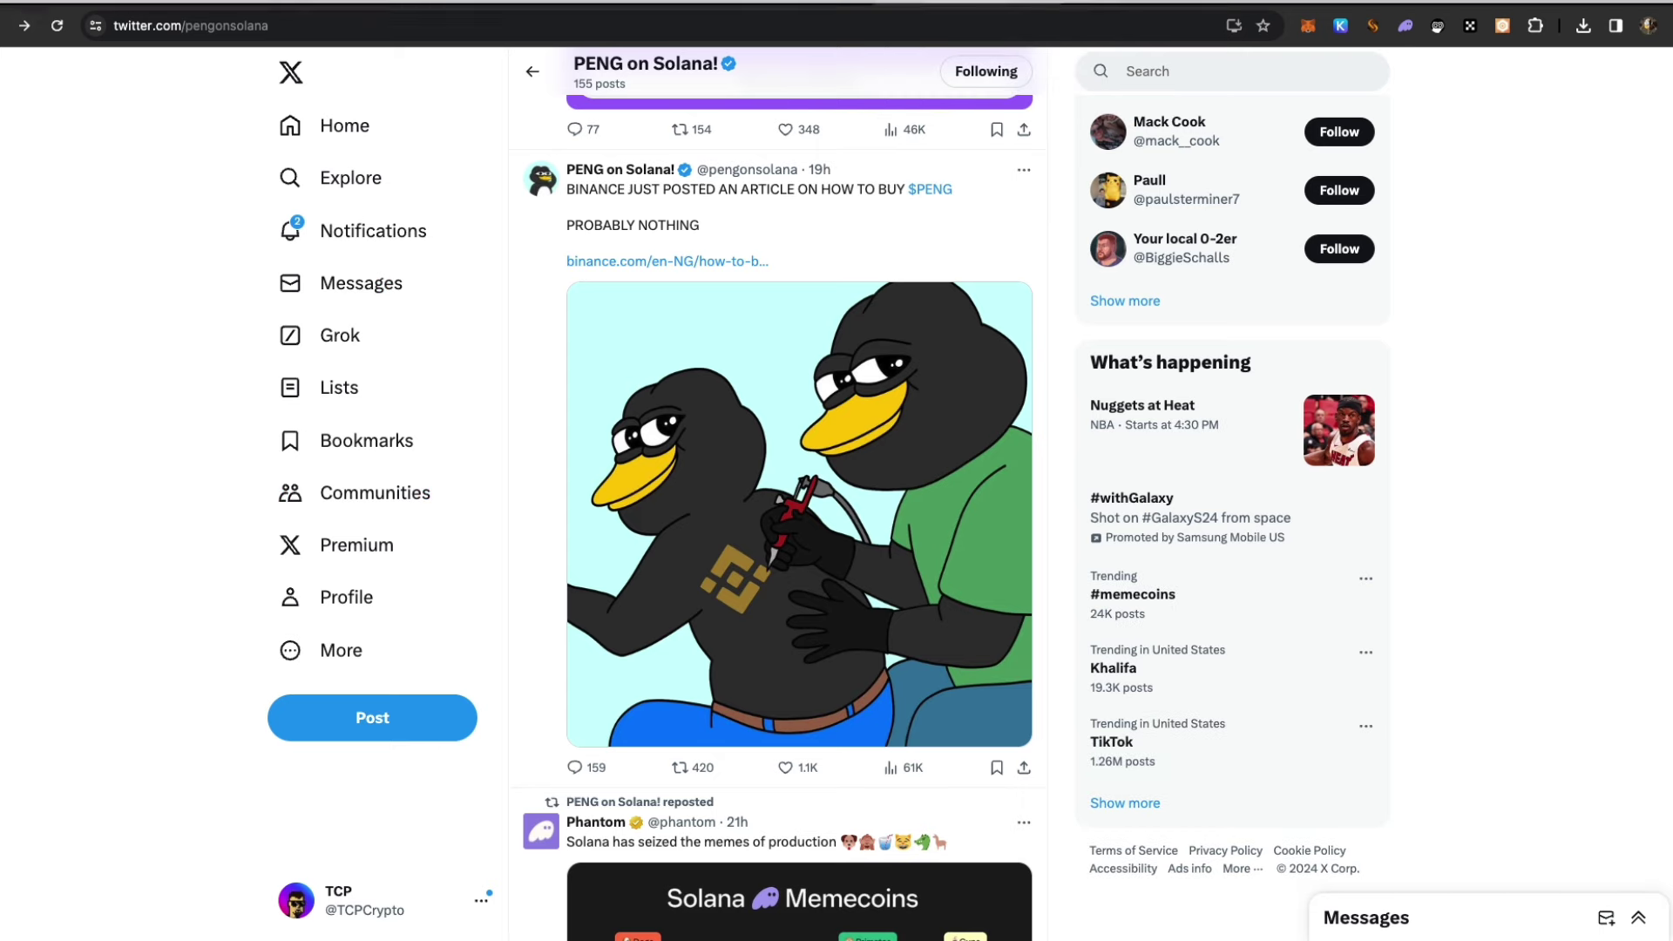
click(1316, 5)
click(1474, 6)
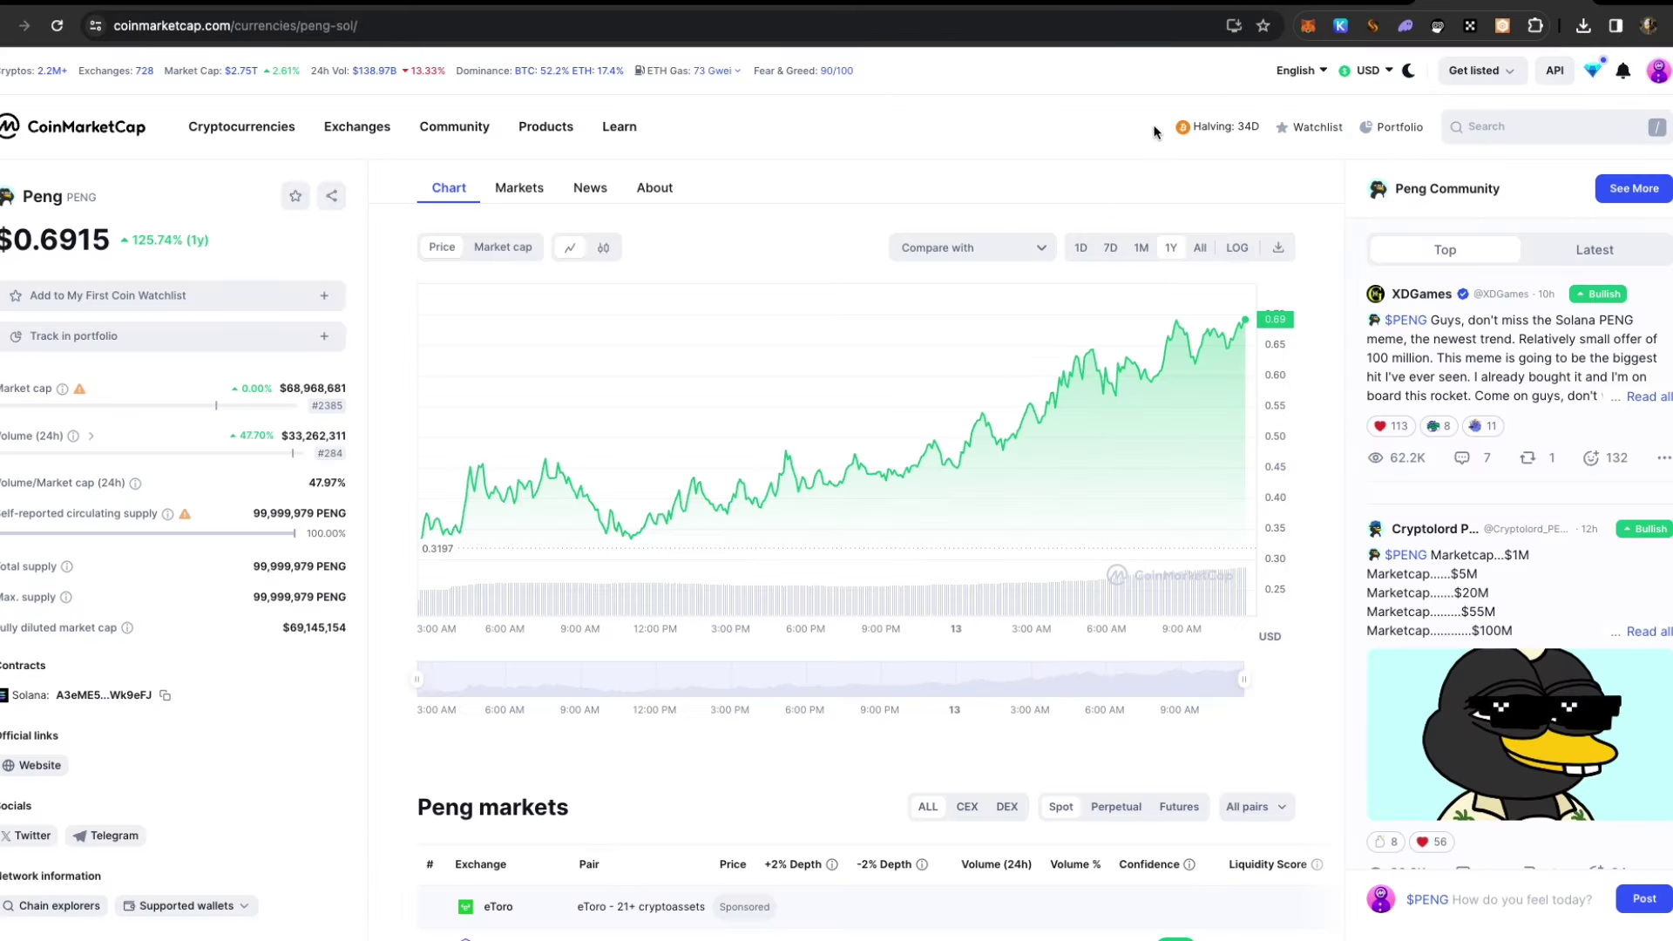
click(1183, 11)
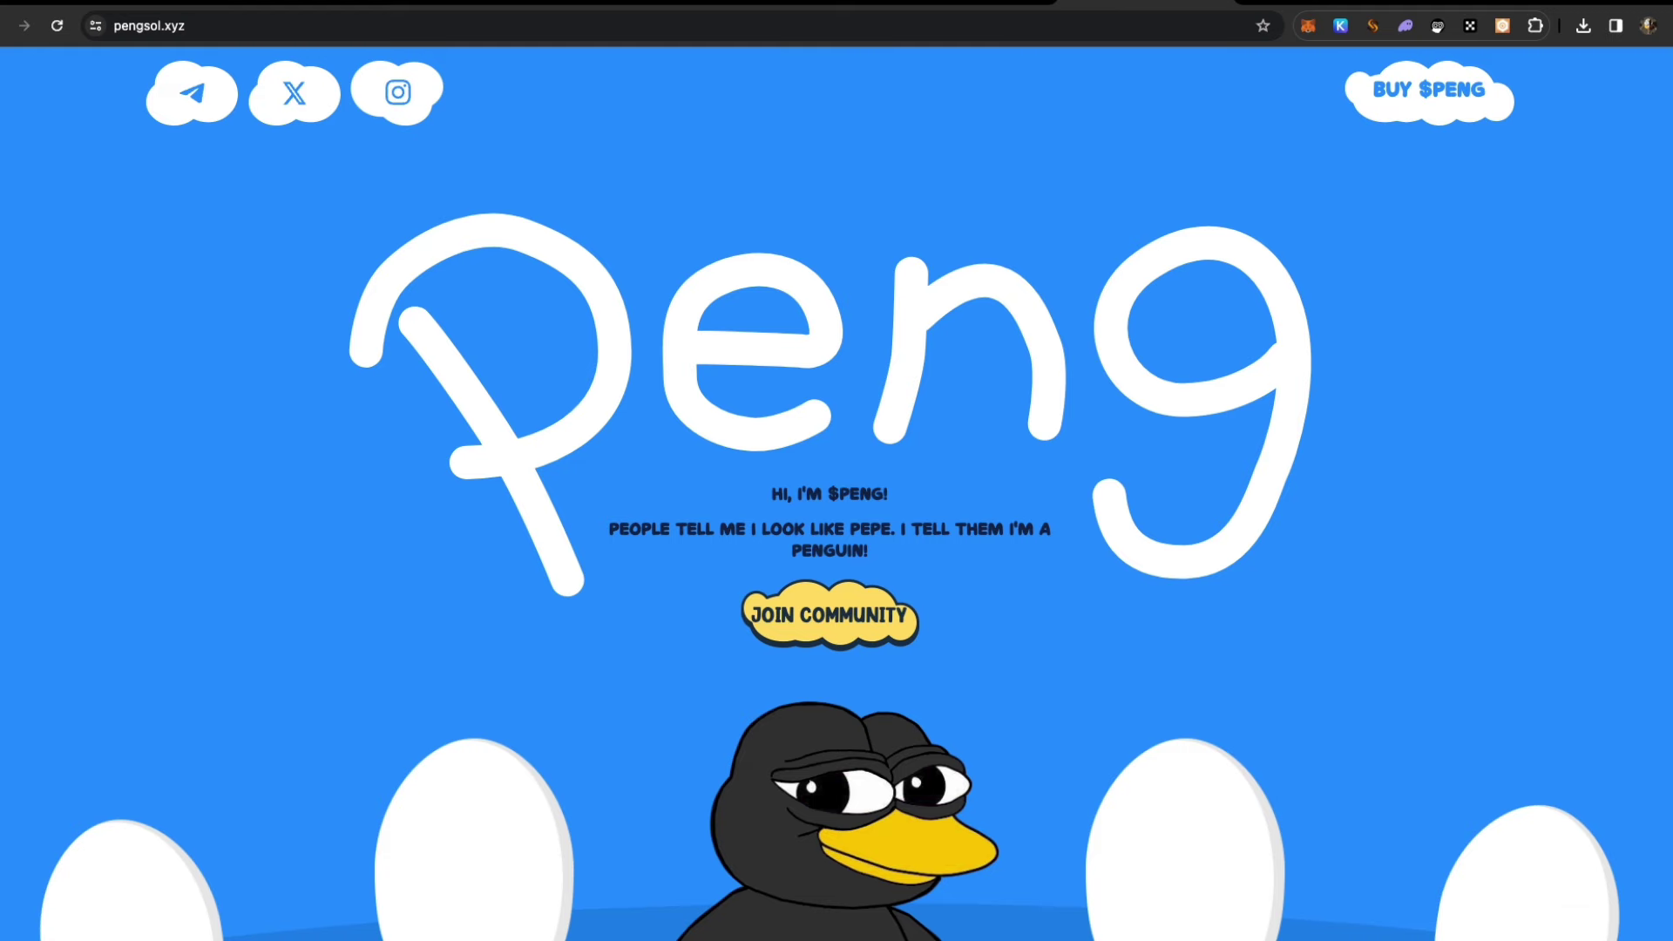